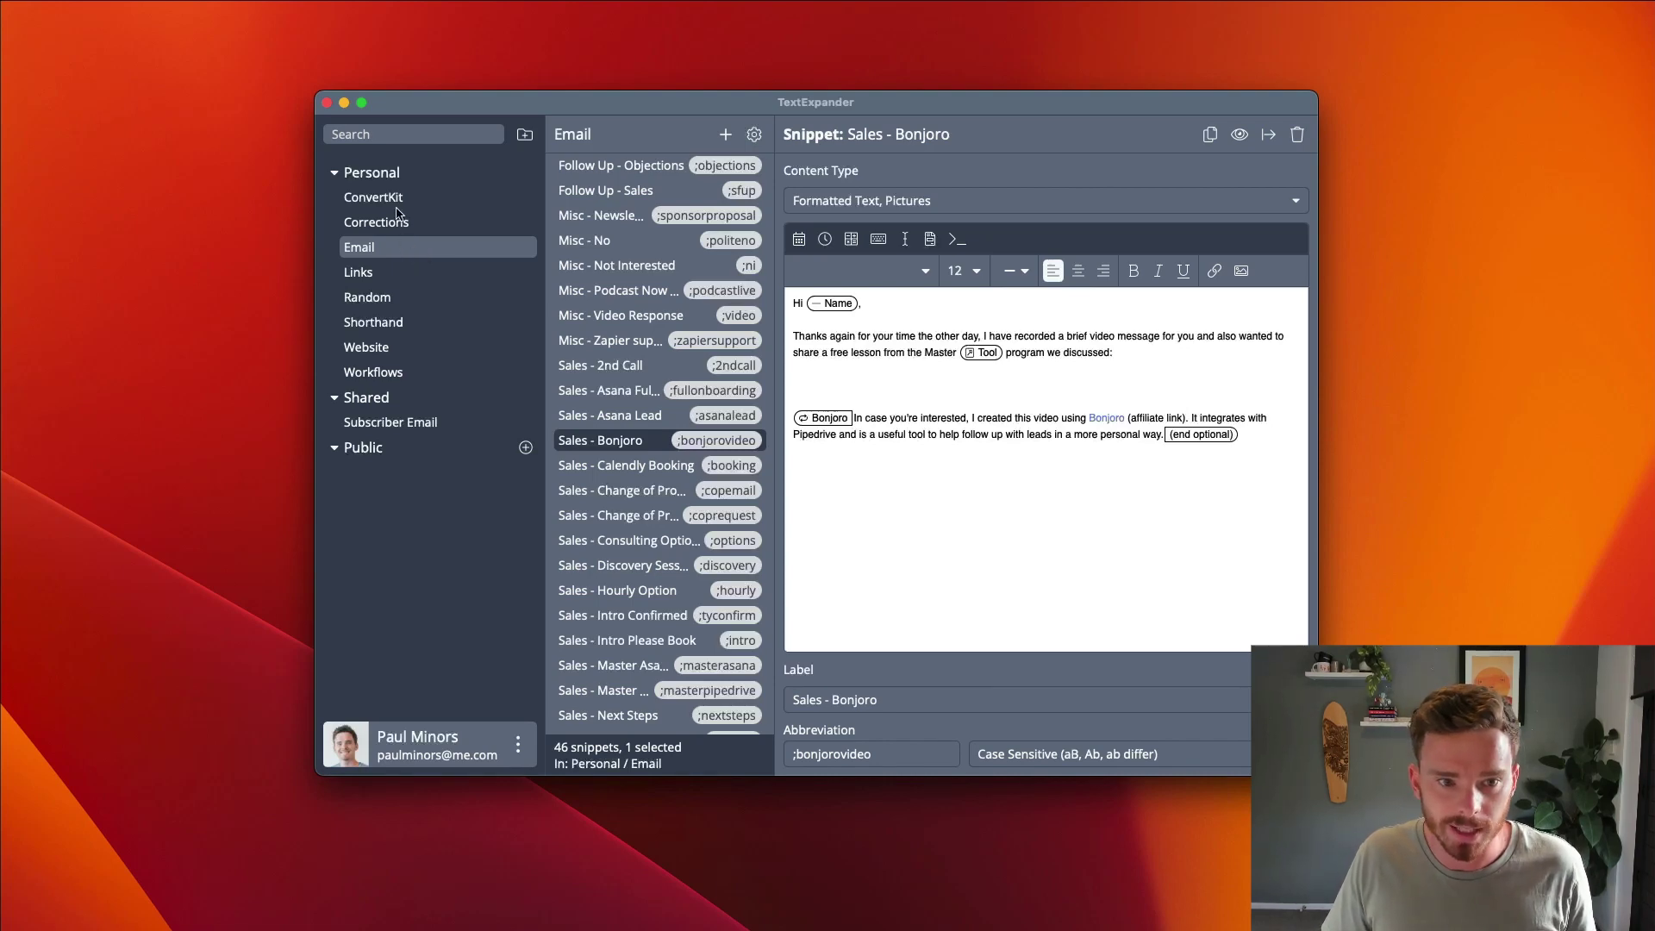
Scroll through the Sales - Bonjoro snippet's text in the Email group.
scroll(648, 324, down, 5)
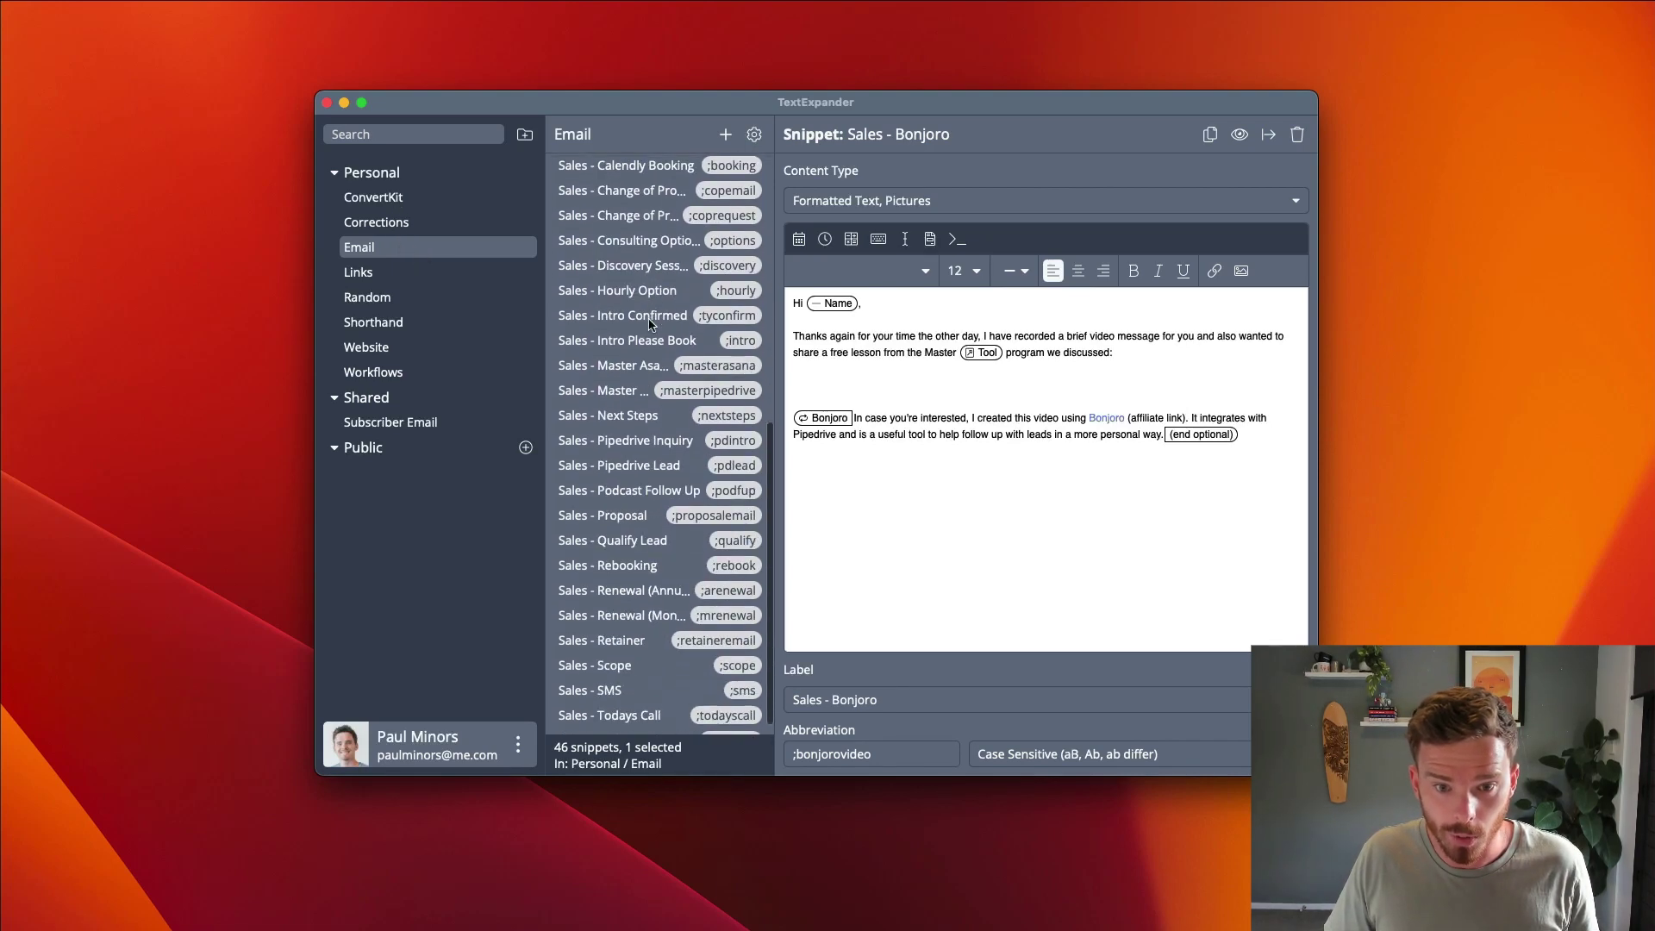
scroll(646, 328, up, 6)
scroll(642, 330, down, 3)
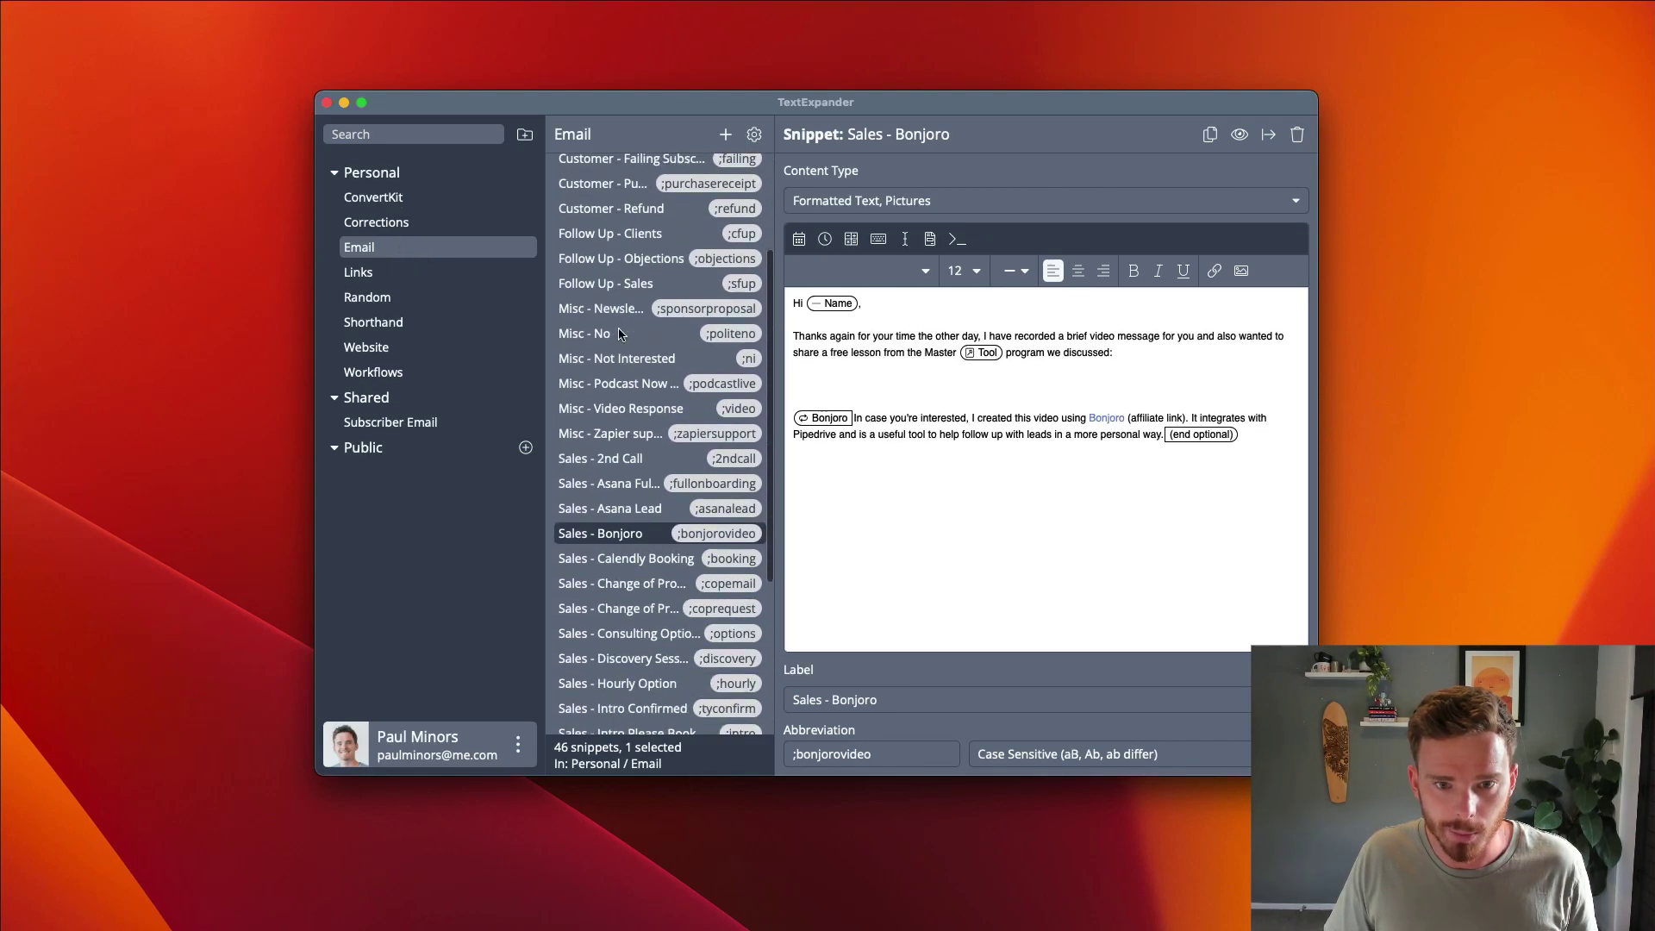
Browse the 118 snippets in the Links group.
click(430, 278)
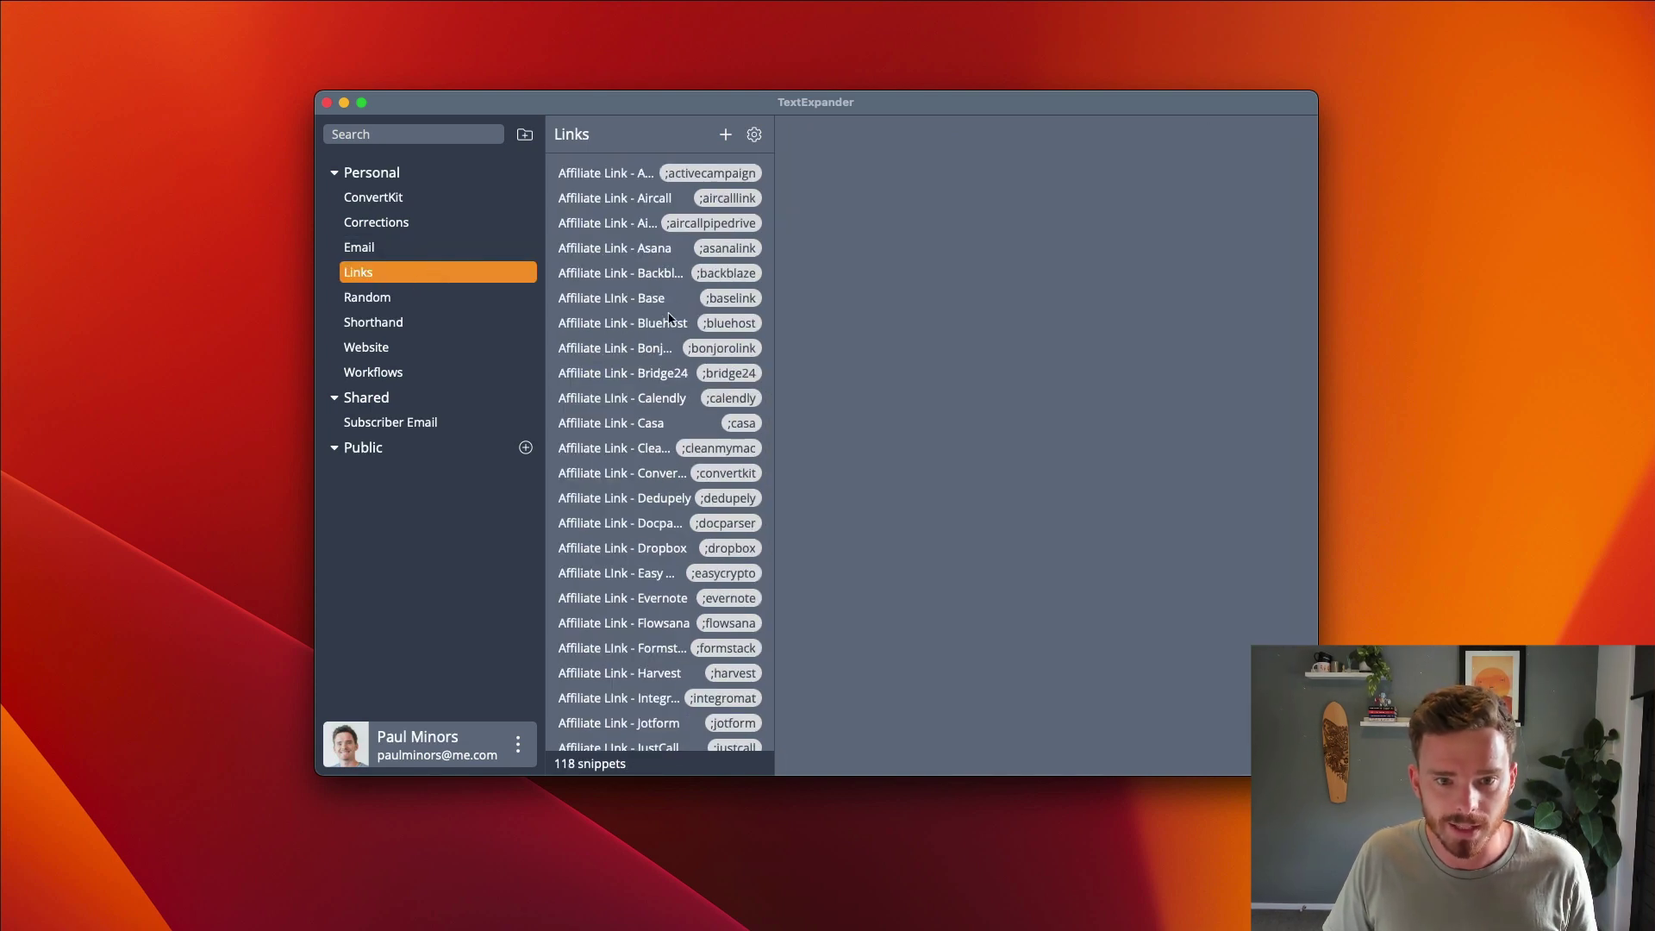
scroll(670, 320, down, 15)
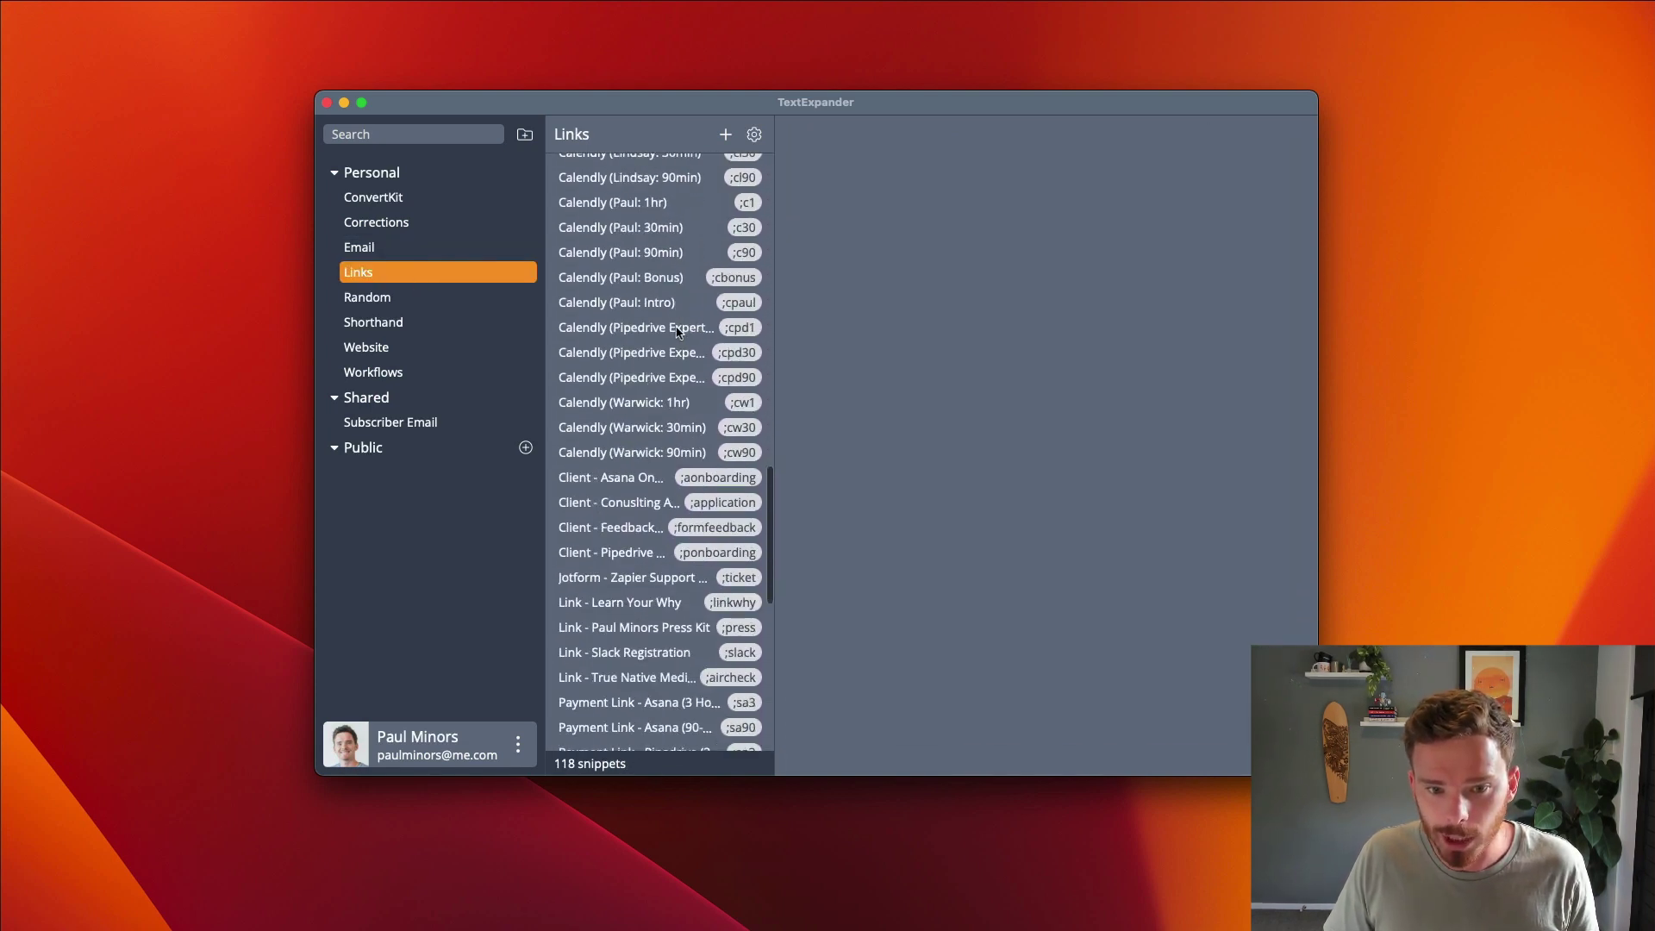
scroll(677, 332, down, 10)
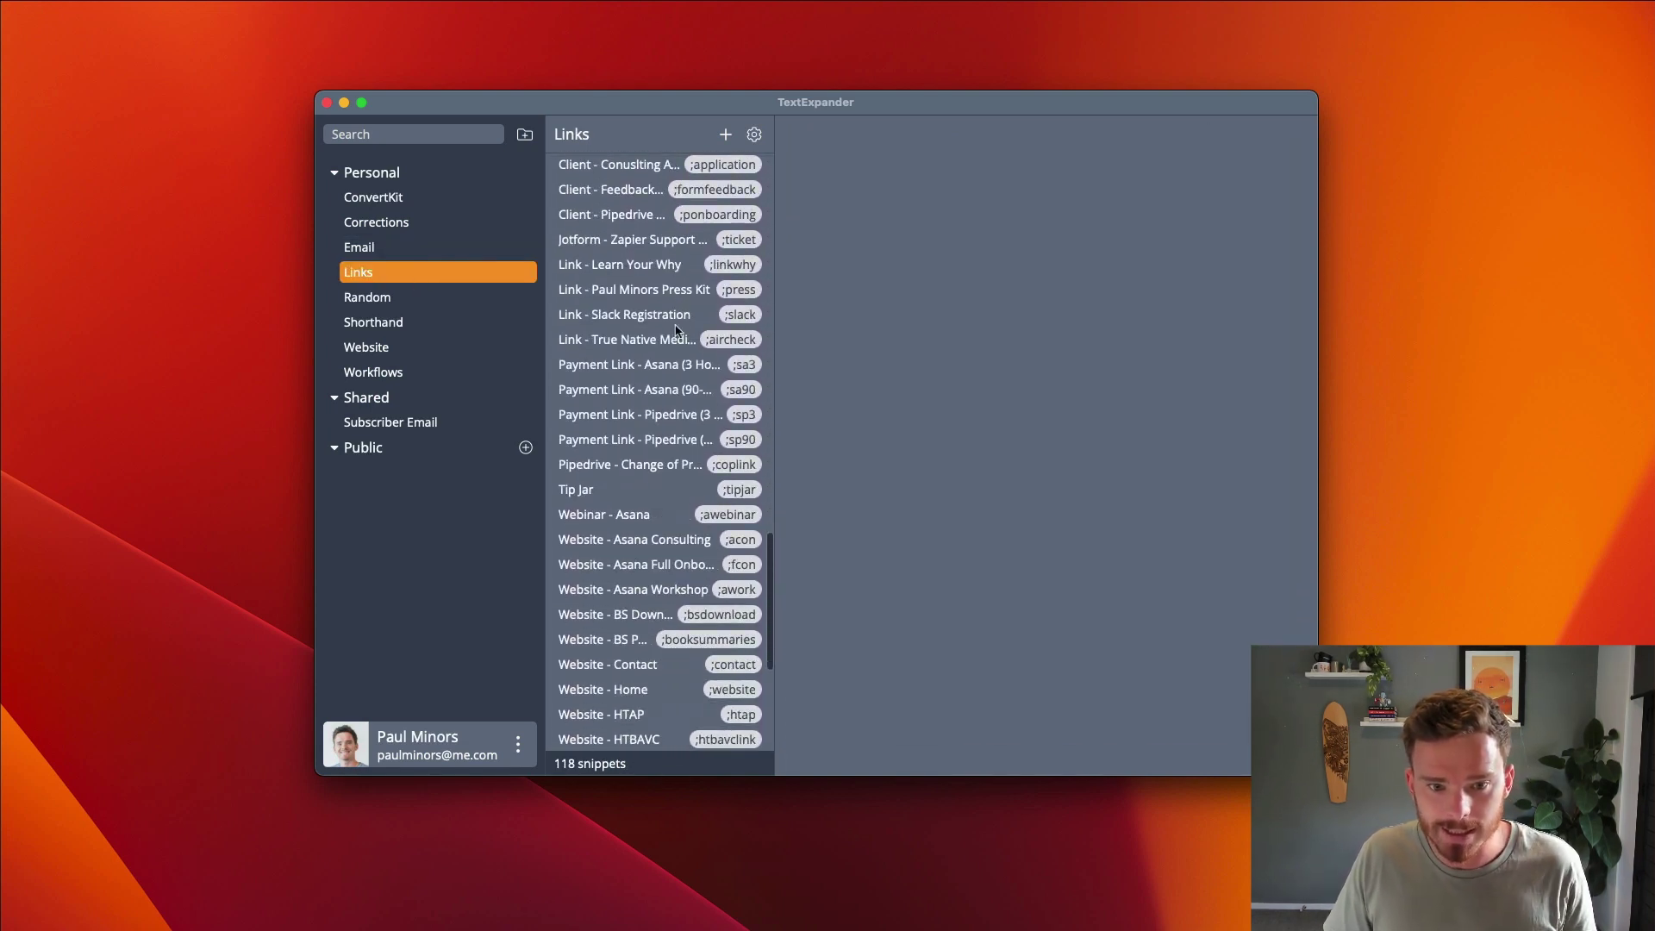
Look through the Random group, then the Website group's 33 snippets.
click(425, 302)
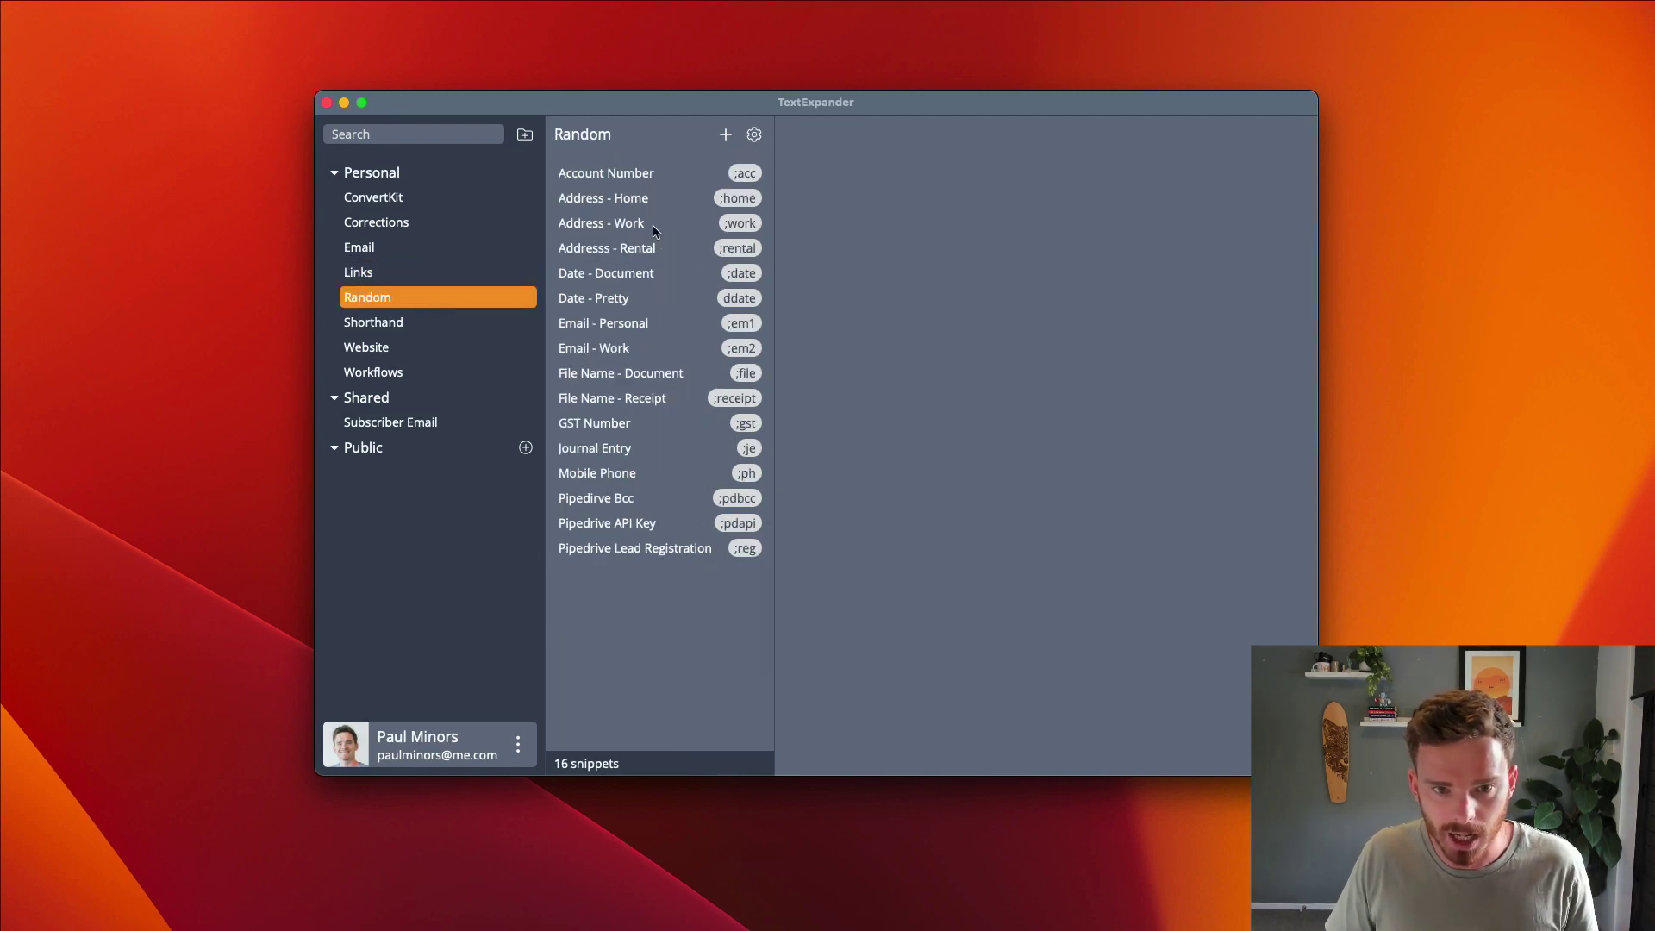
click(397, 349)
scroll(641, 431, down, 5)
scroll(621, 440, up, 5)
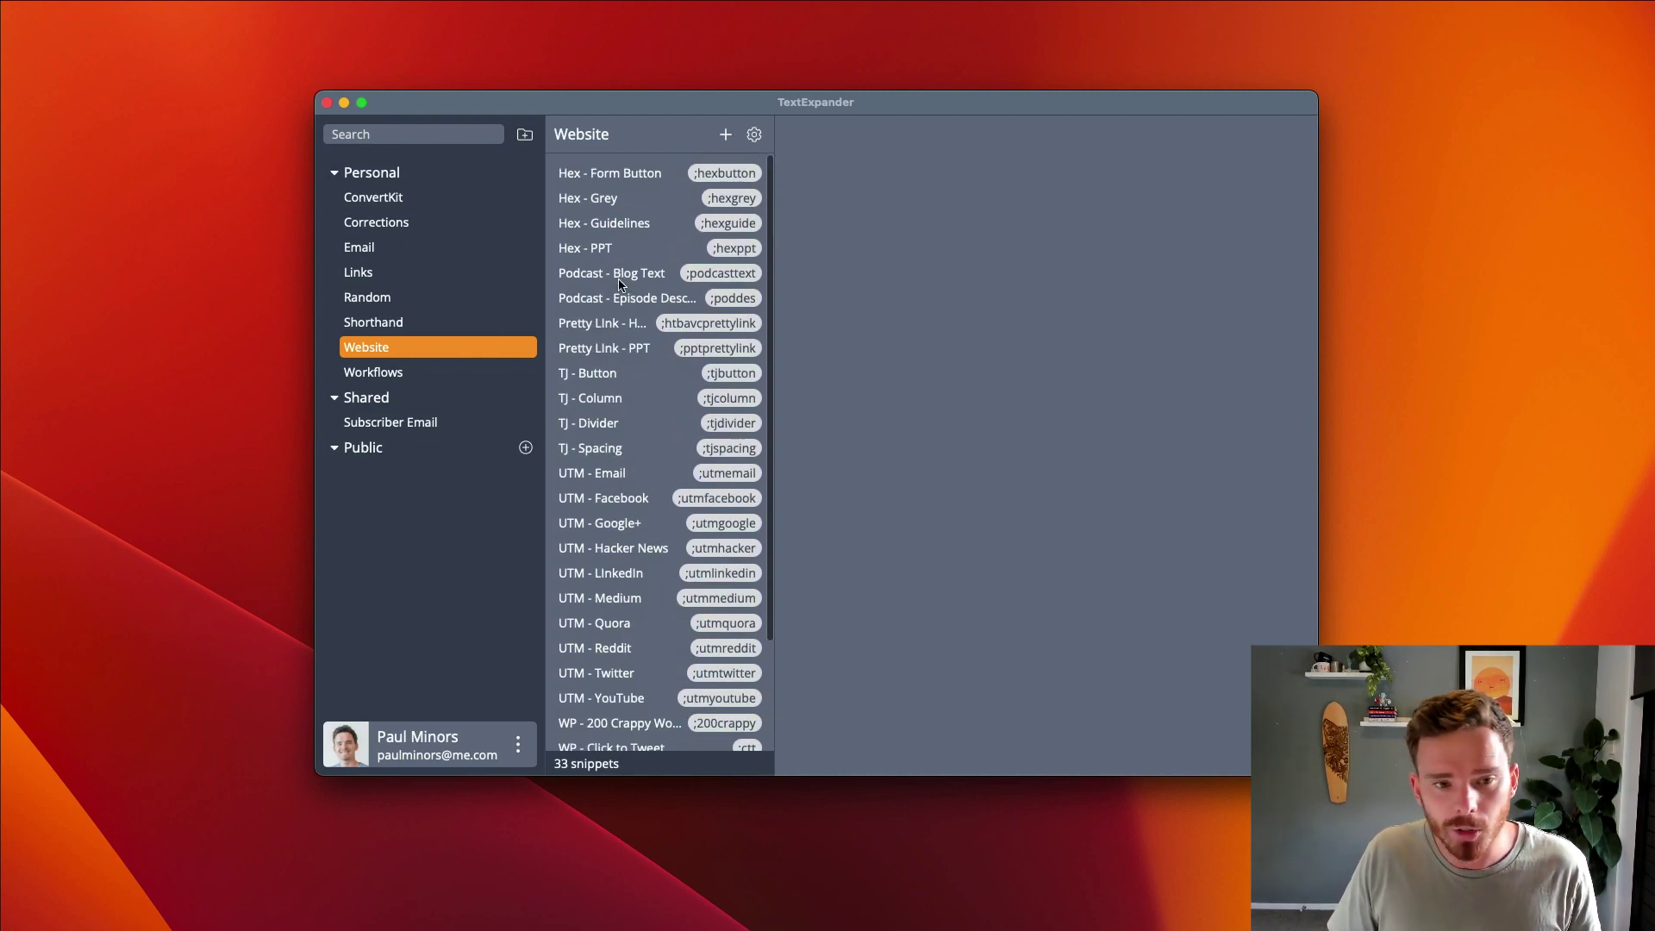
Return to the Email group's snippet list and scroll through it.
click(410, 247)
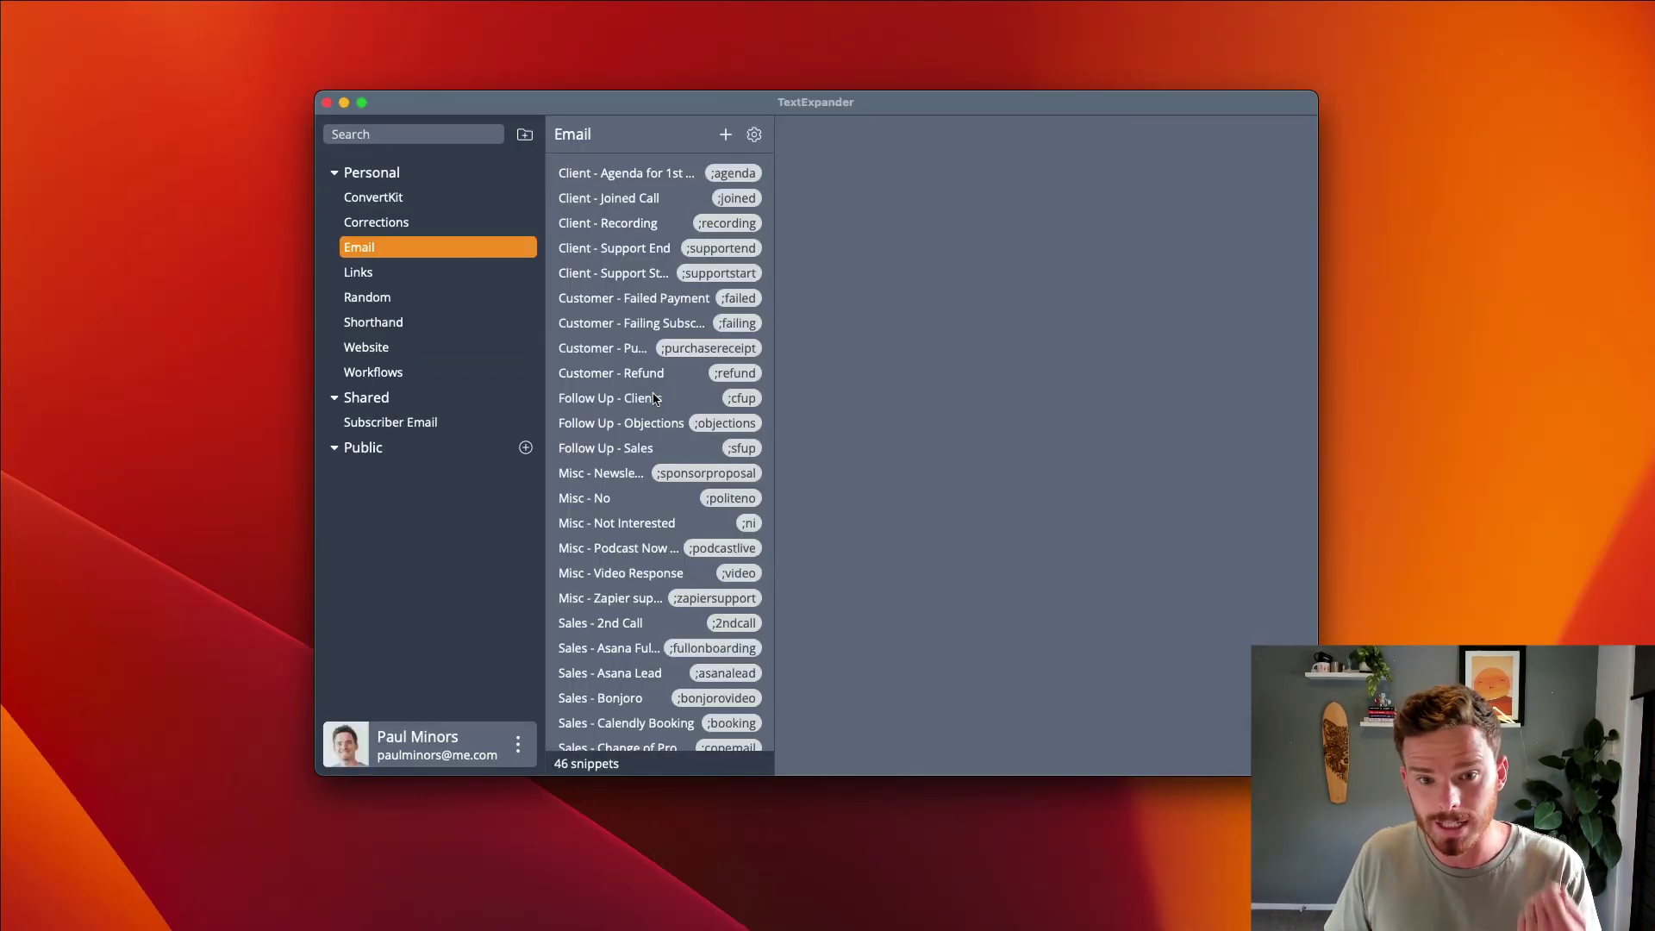
scroll(668, 396, down, 3)
scroll(668, 397, up, 3)
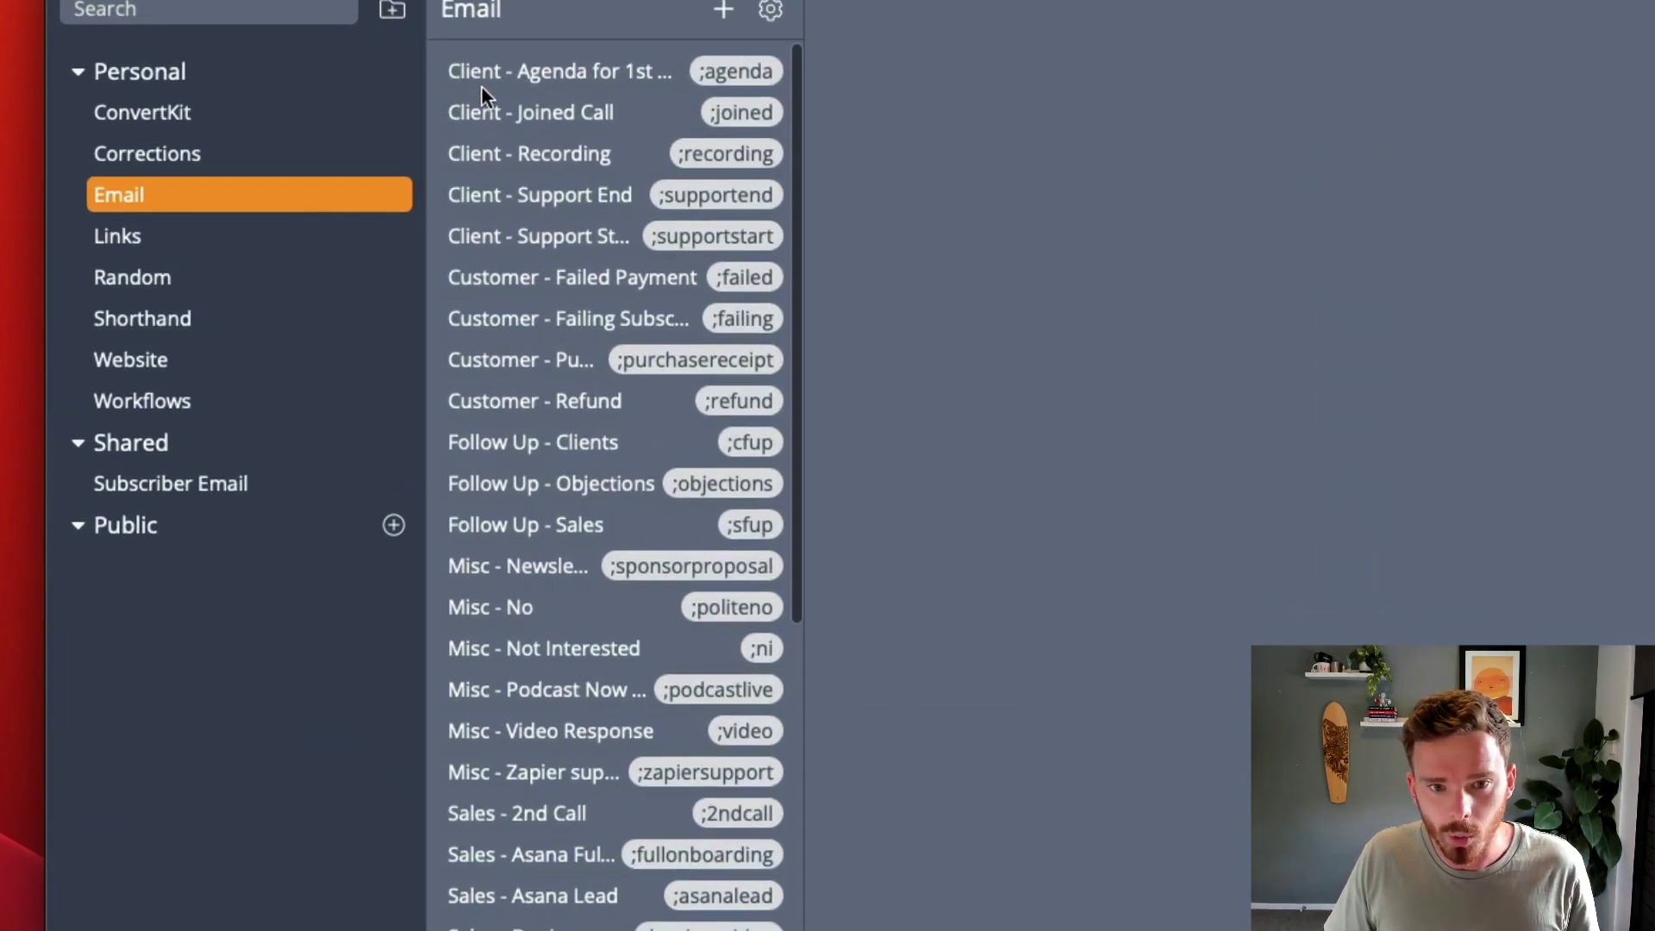
Preview Client - Agenda for 1st Call and Customer - Failed Payment, then select all four Customer snippets.
scroll(500, 83, down, 1)
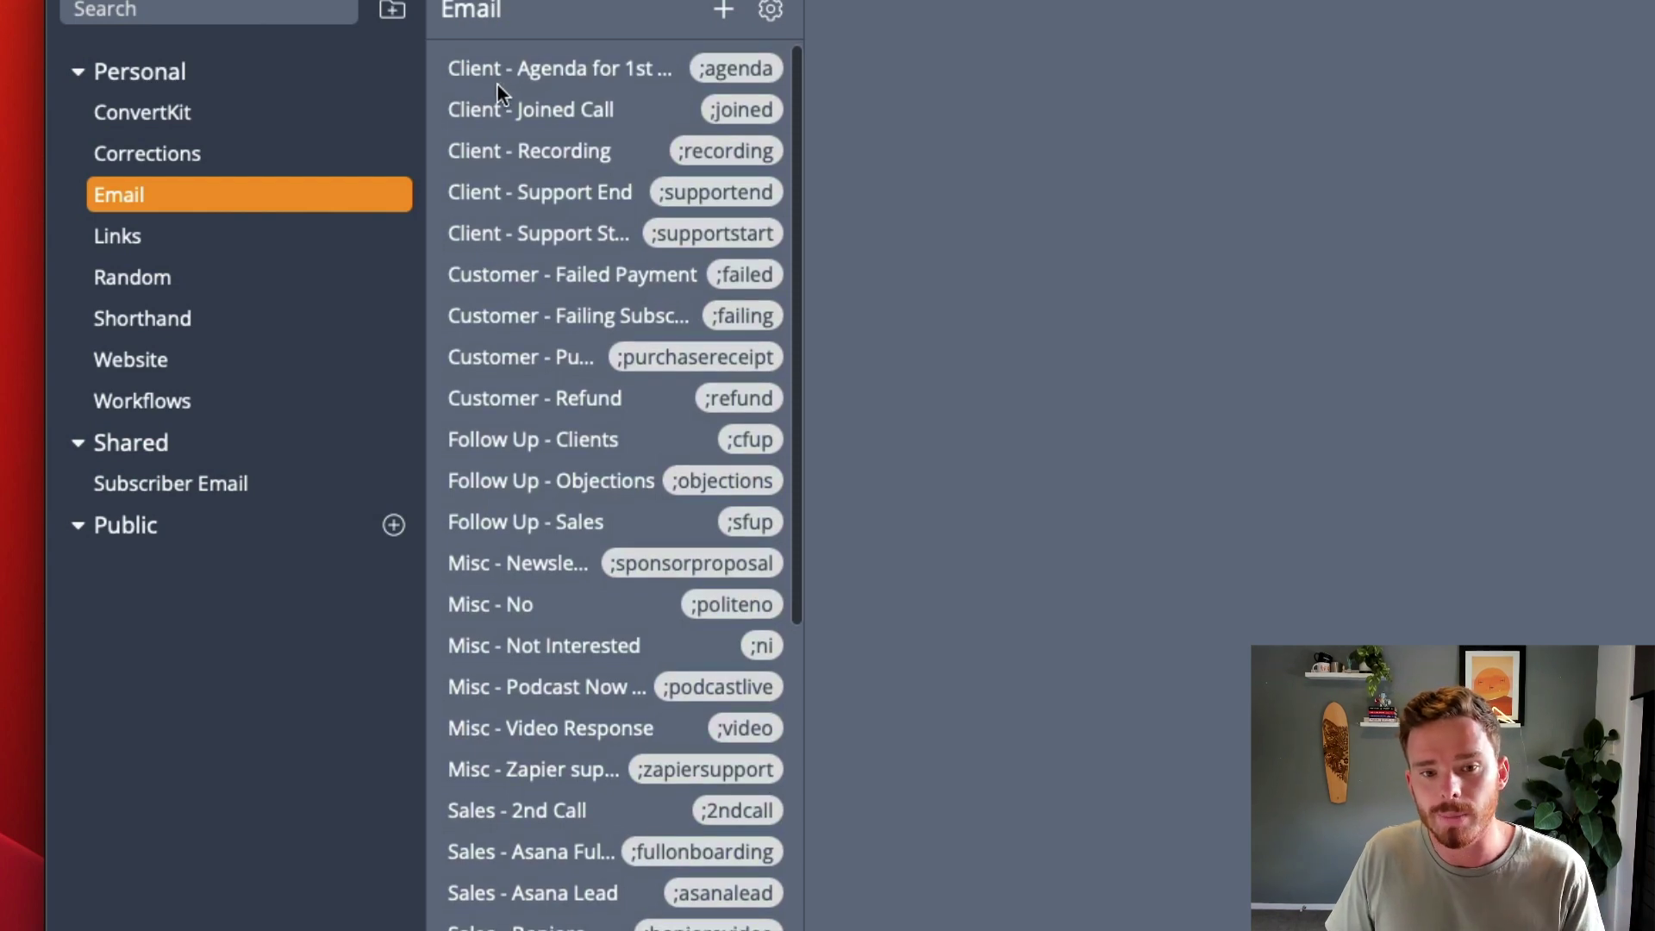
click(498, 79)
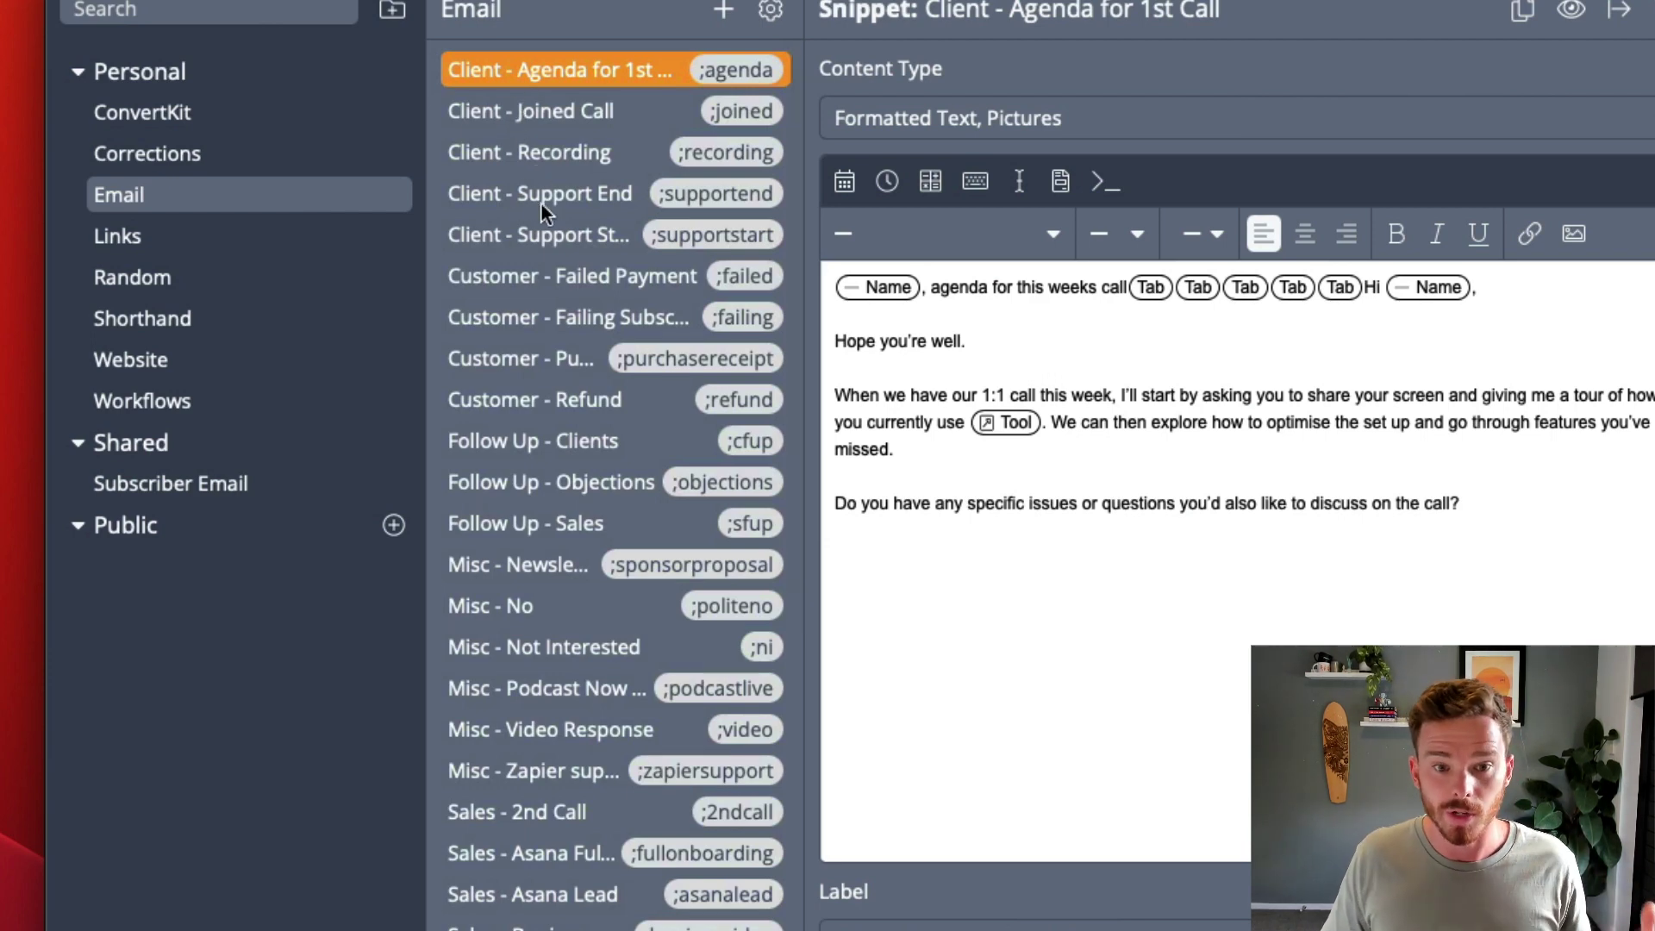
click(498, 285)
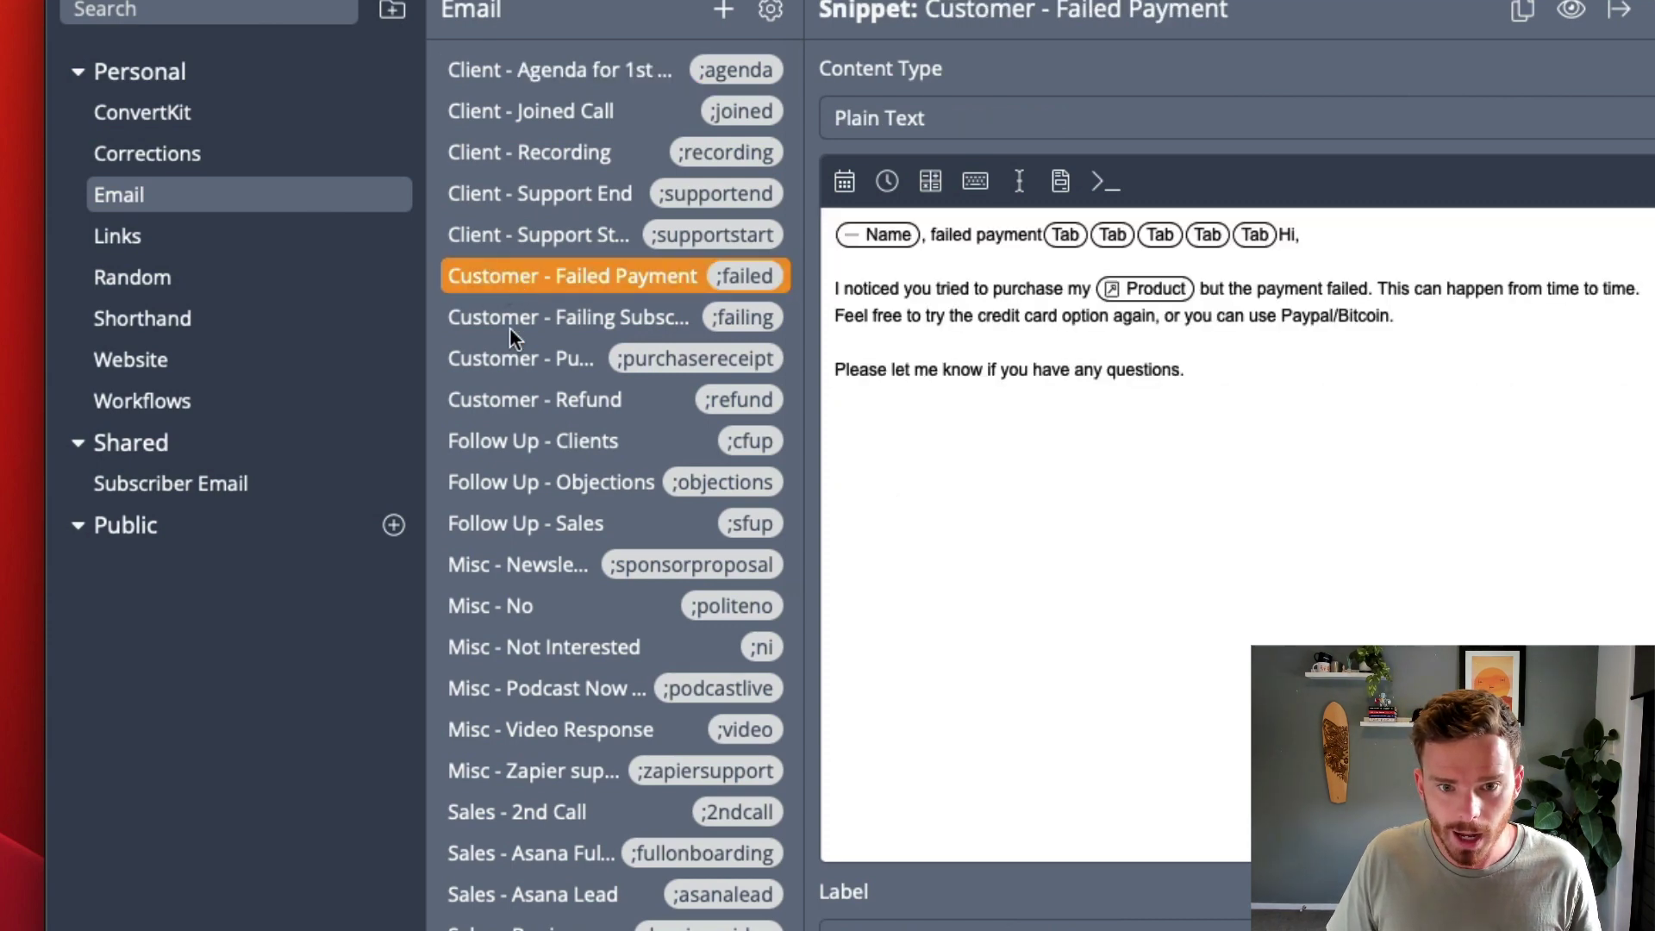
shift+click(536, 398)
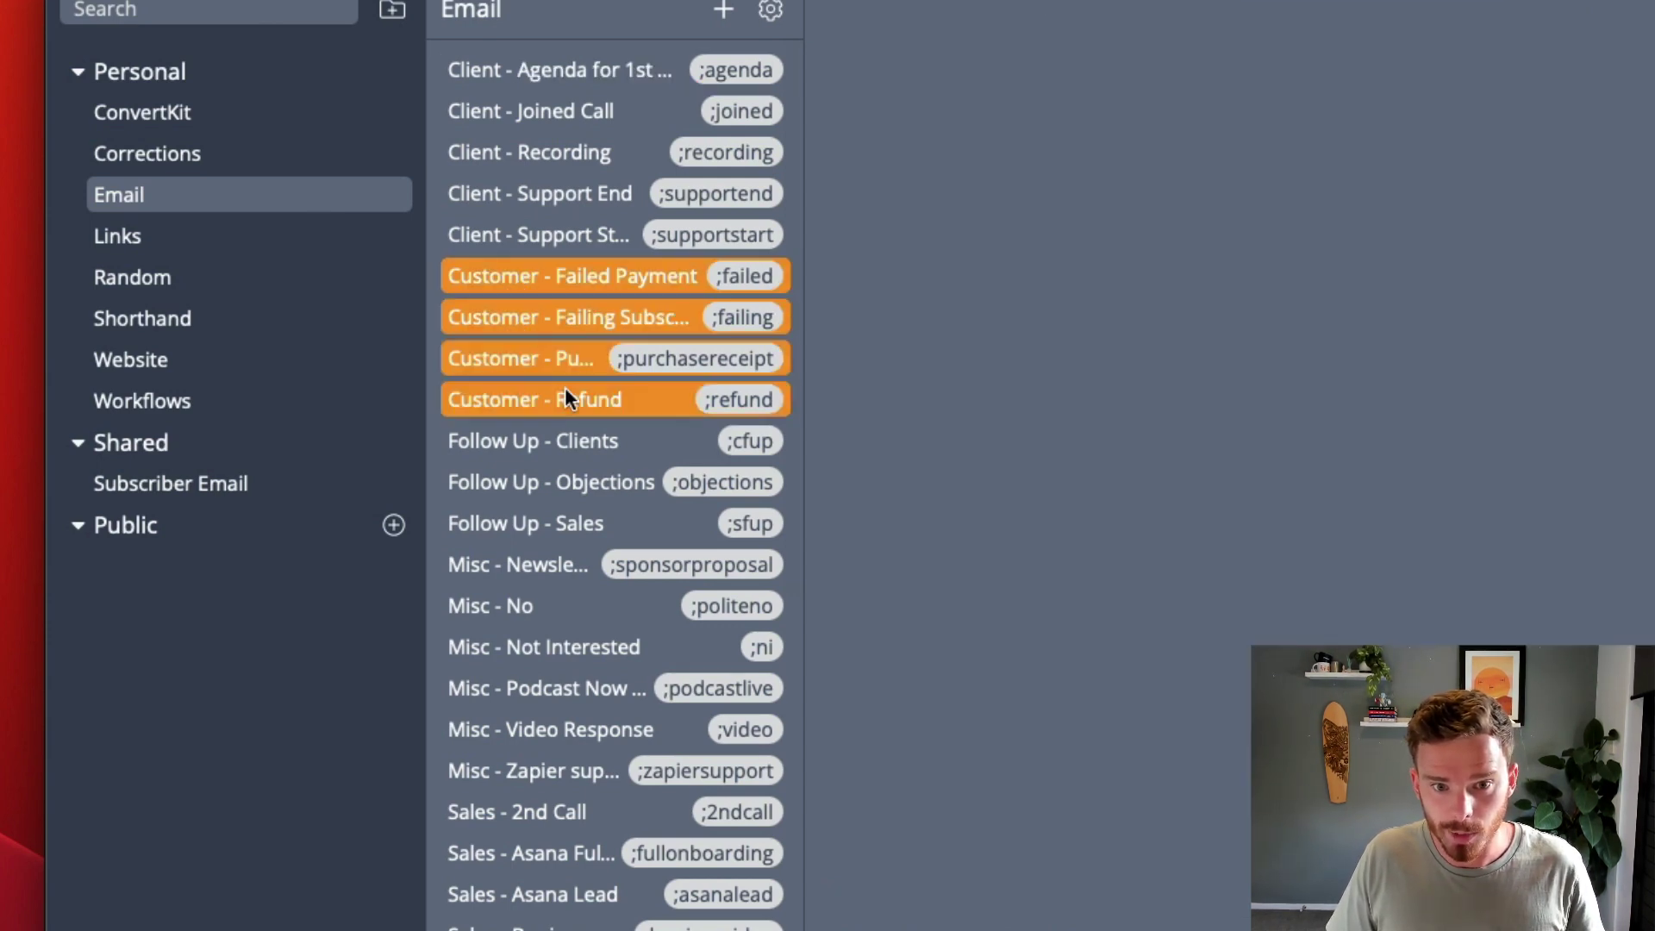
Open Follow Up - Clients and scroll through its two course check-in emails.
click(550, 444)
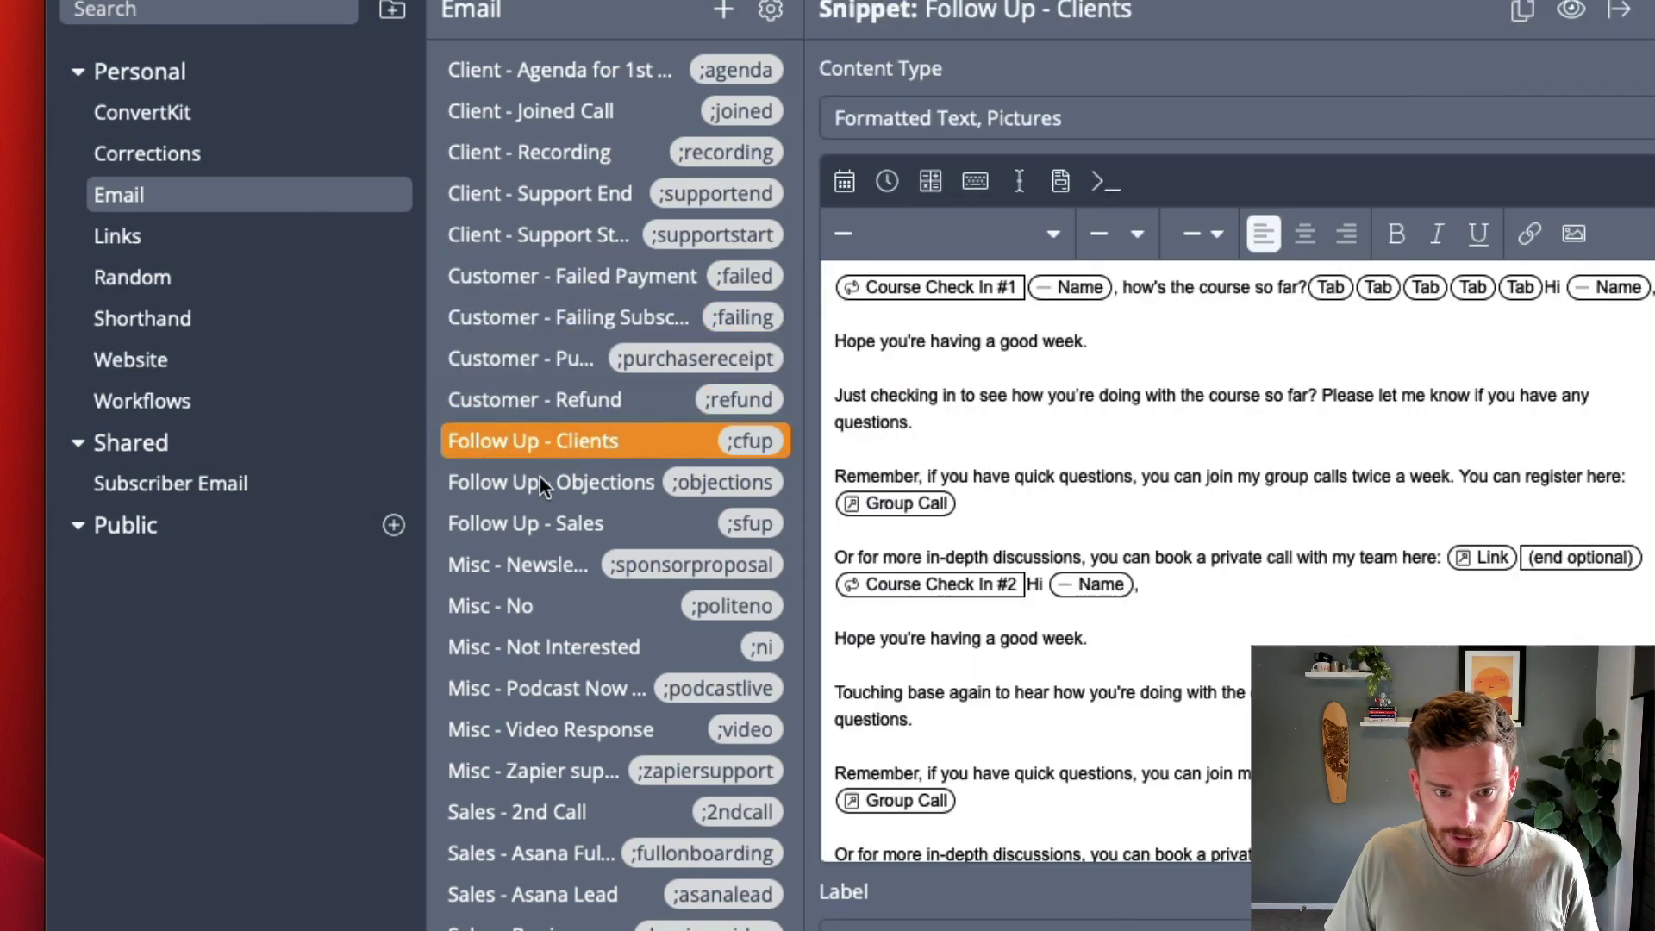
scroll(593, 483, down, 10)
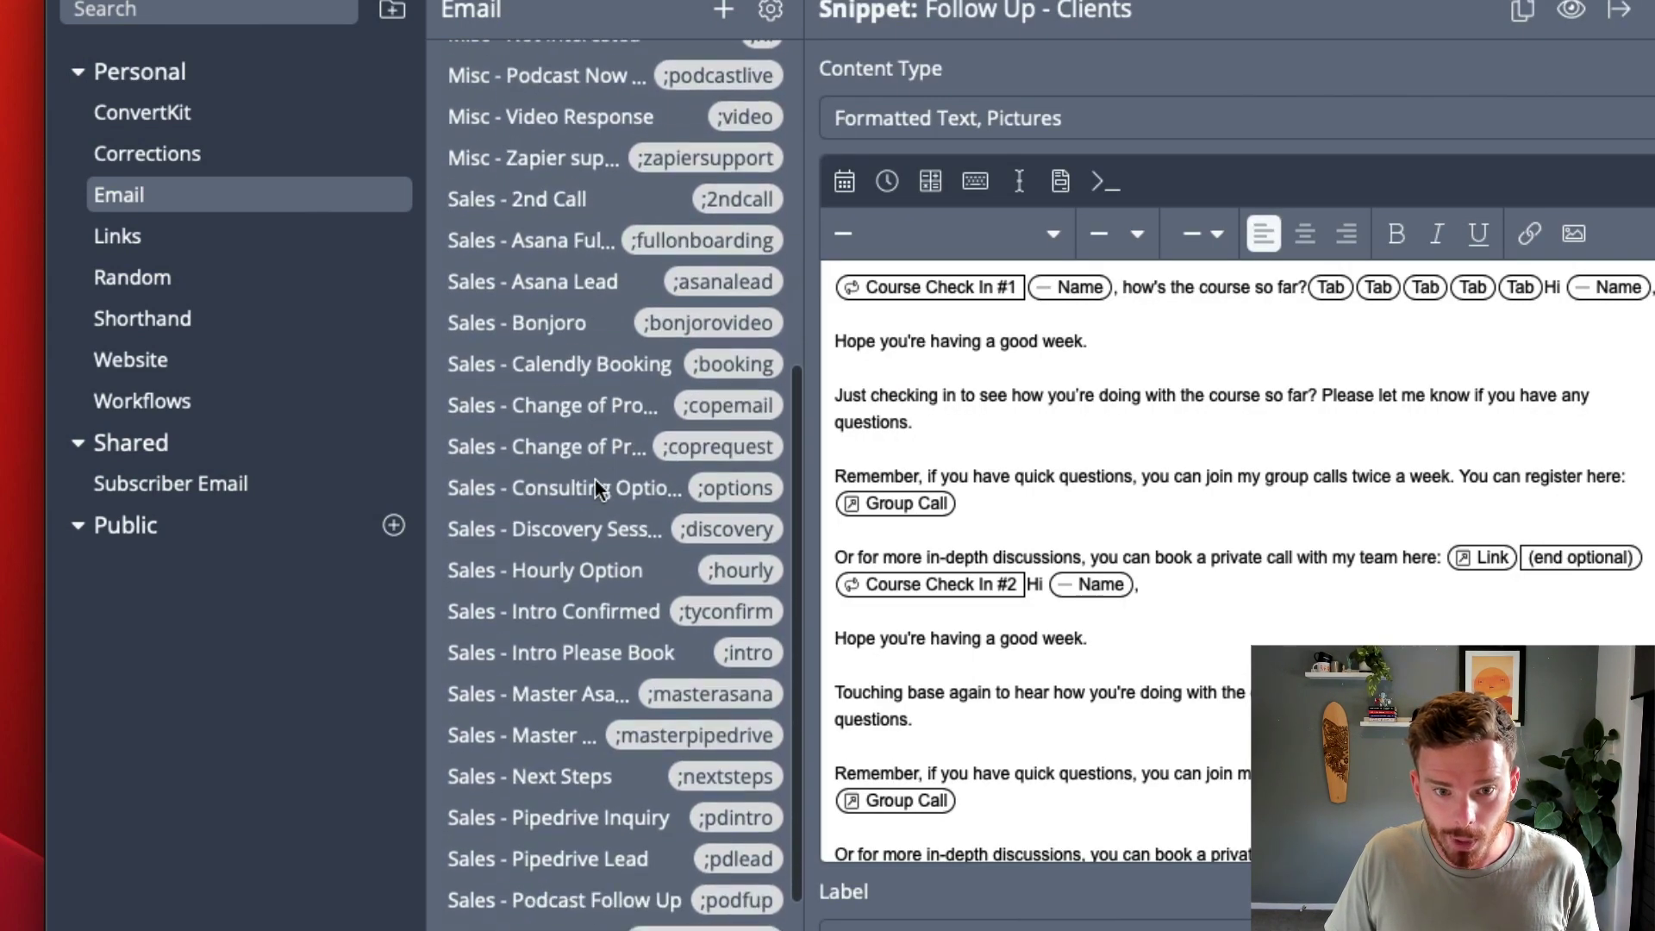
scroll(575, 851, down, 3)
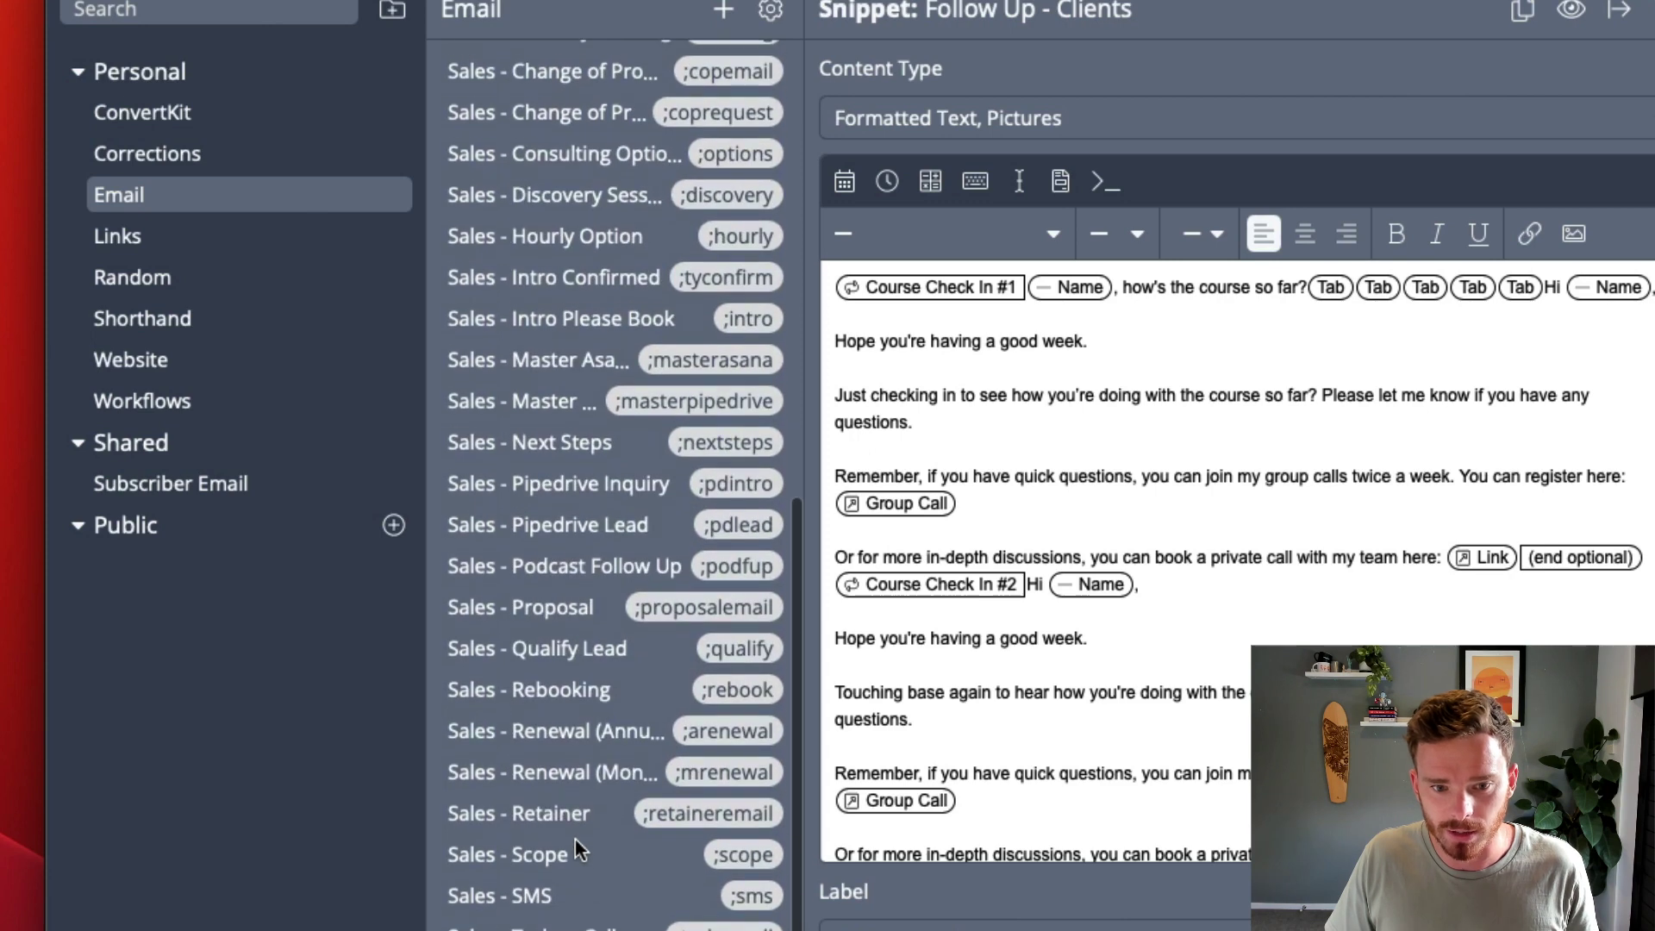
scroll(576, 827, up, 8)
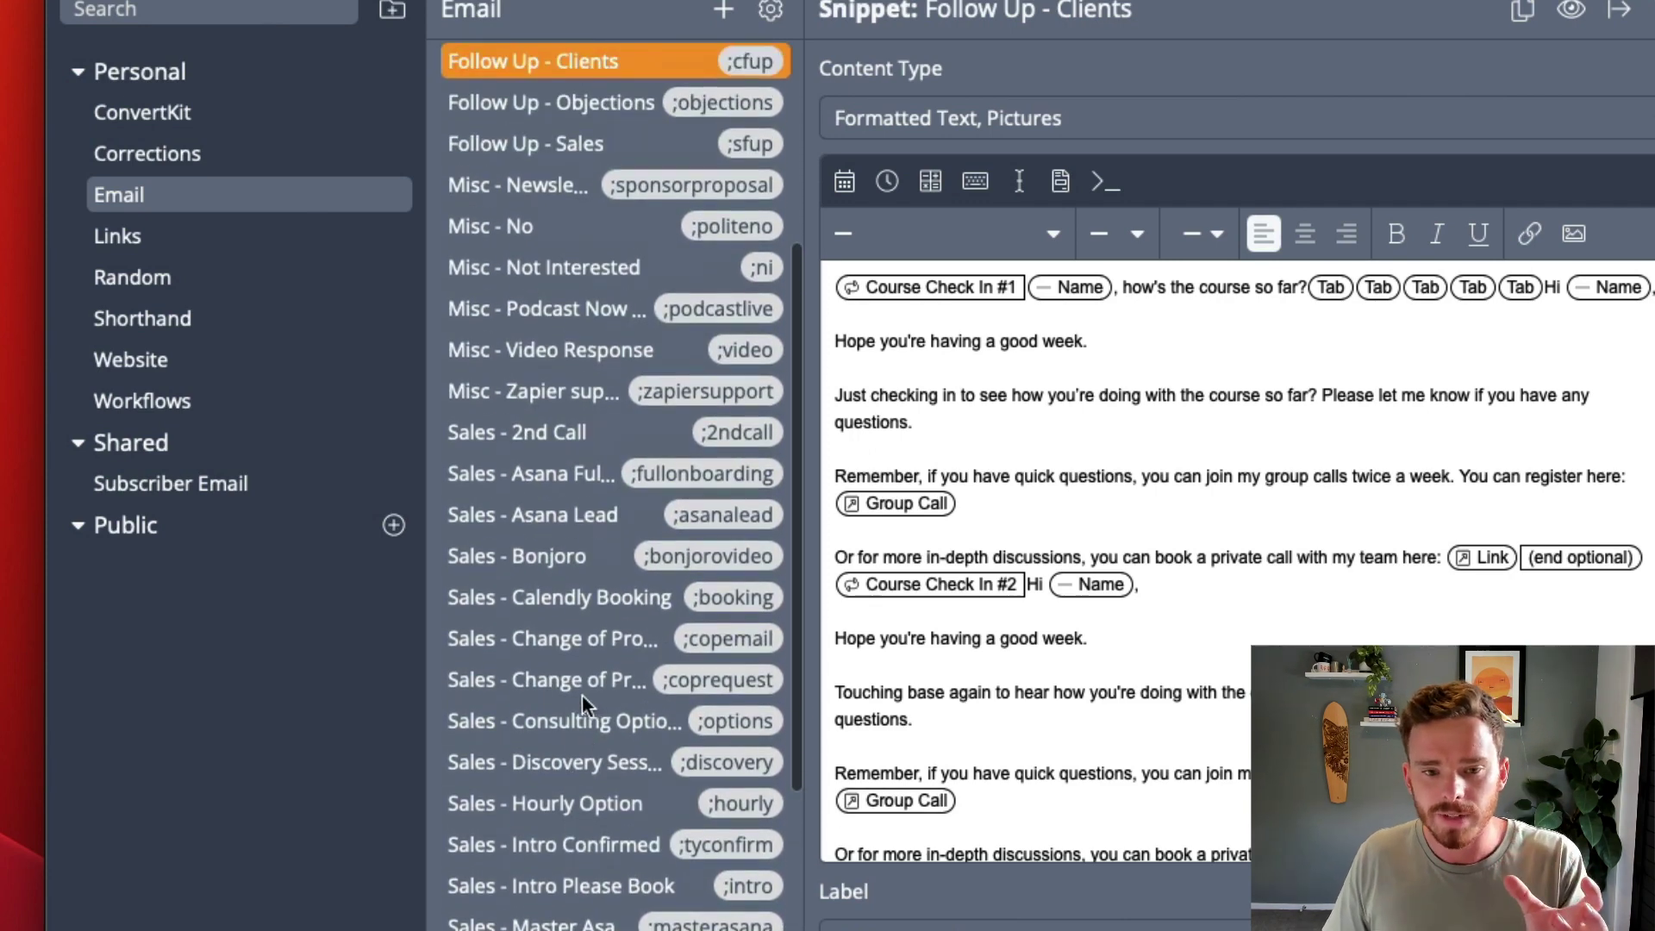
scroll(581, 697, up, 2)
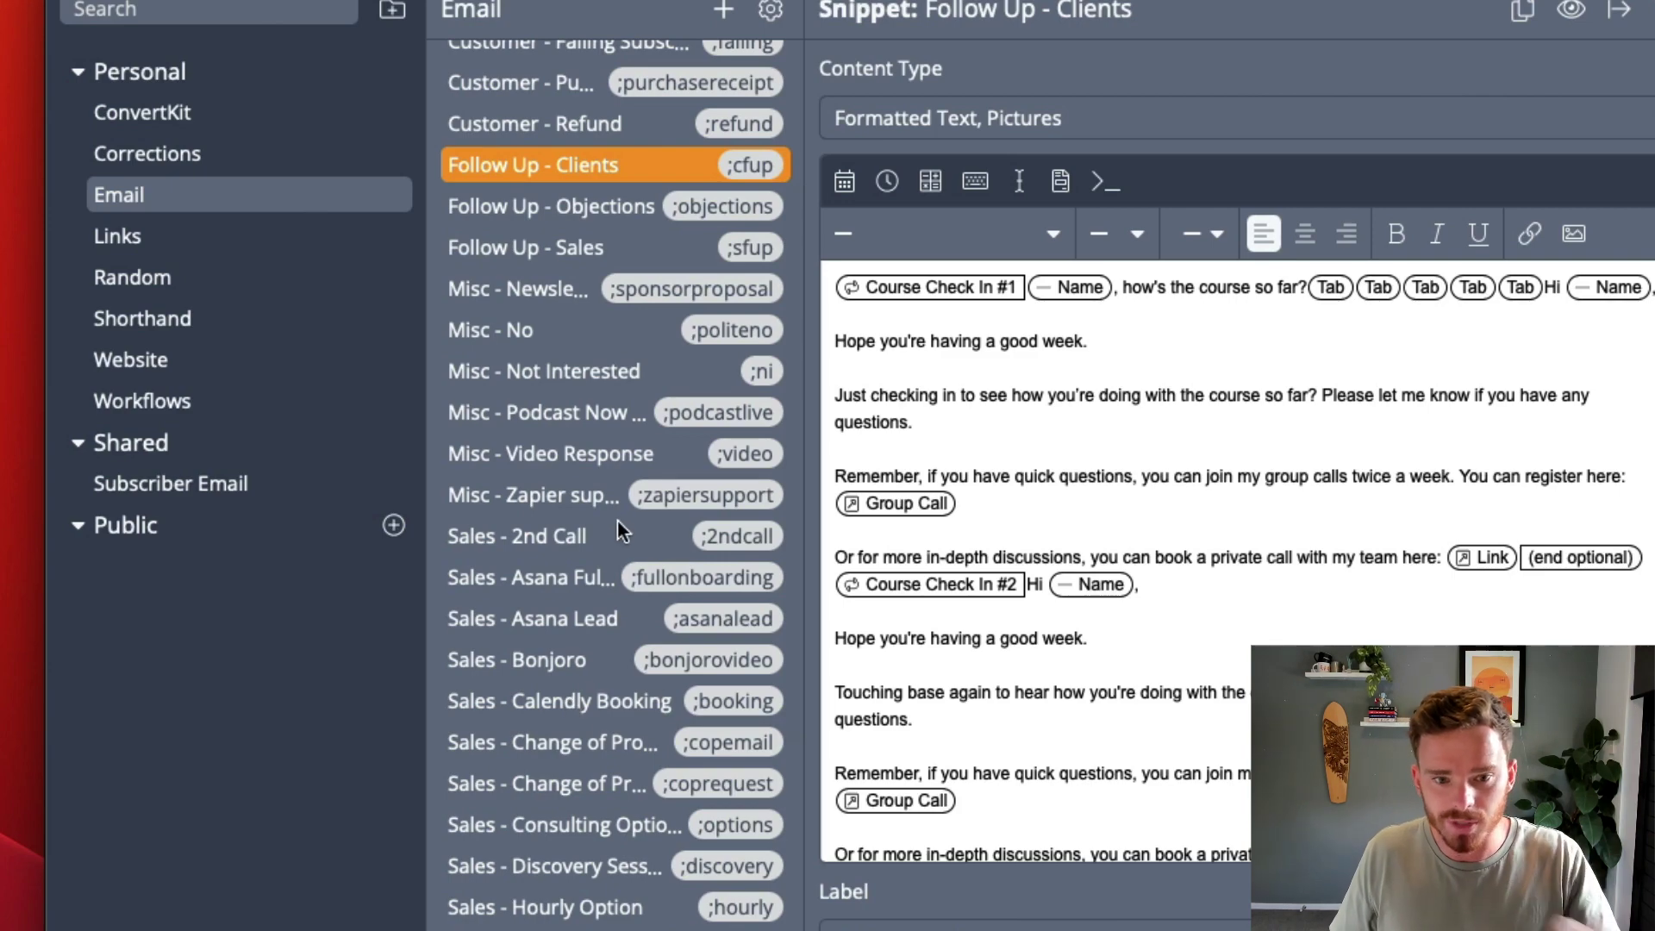
scroll(593, 513, up, 5)
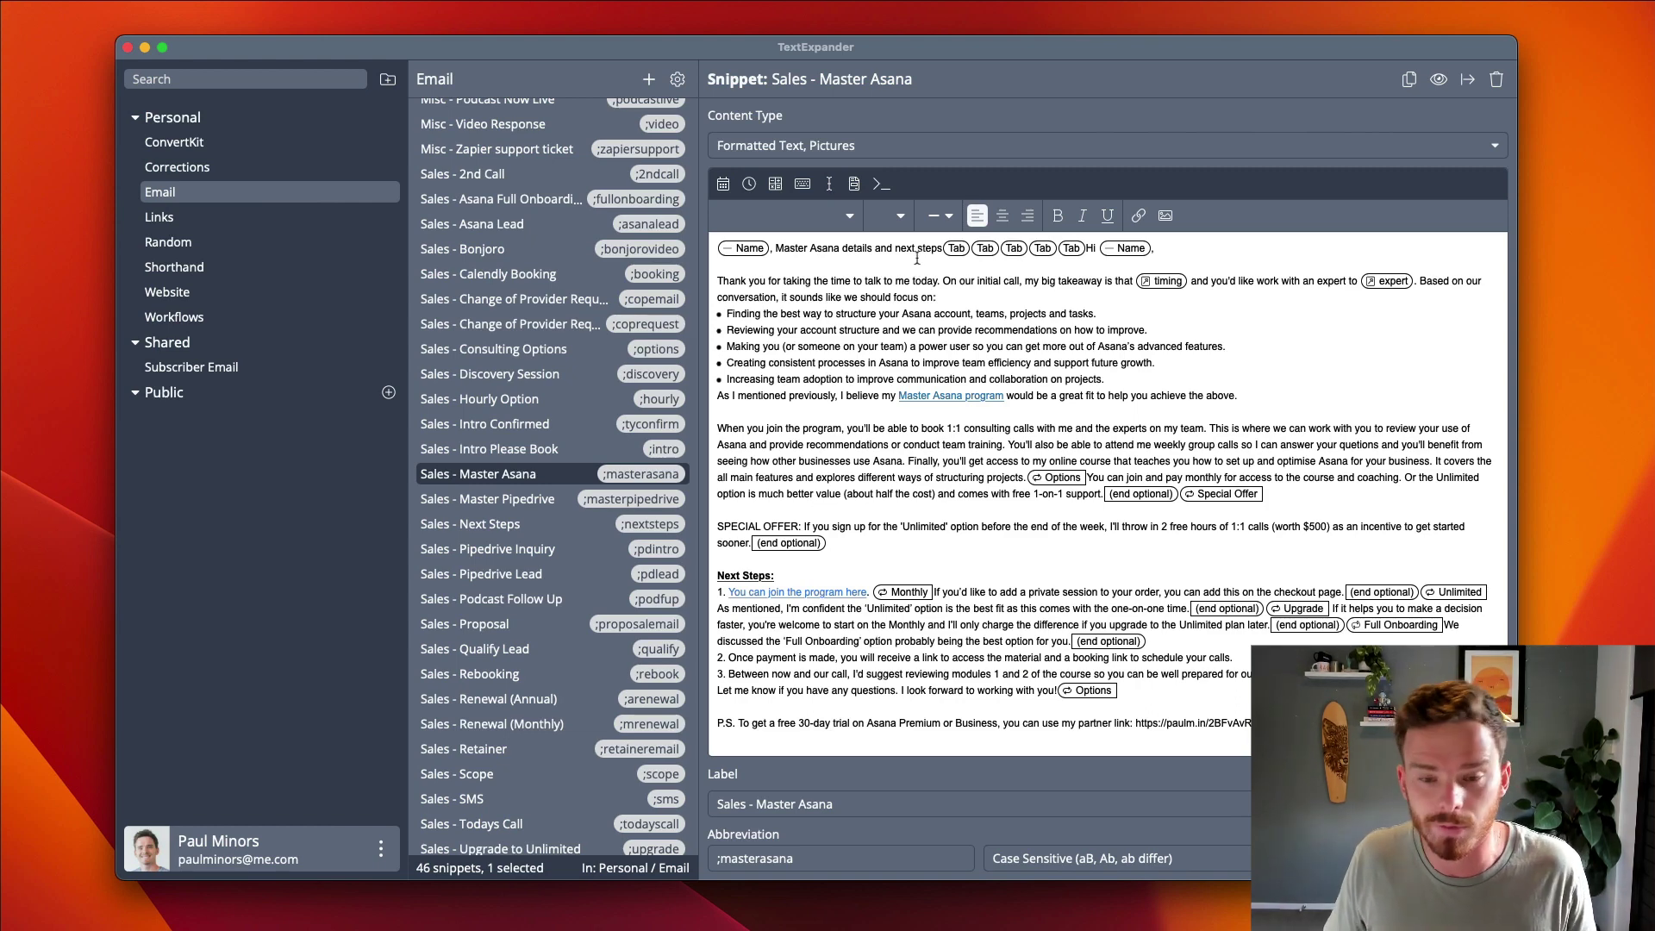
Inspect the subject line's Name field, 'Master Asana details and next steps' text and five Tab separators.
click(747, 249)
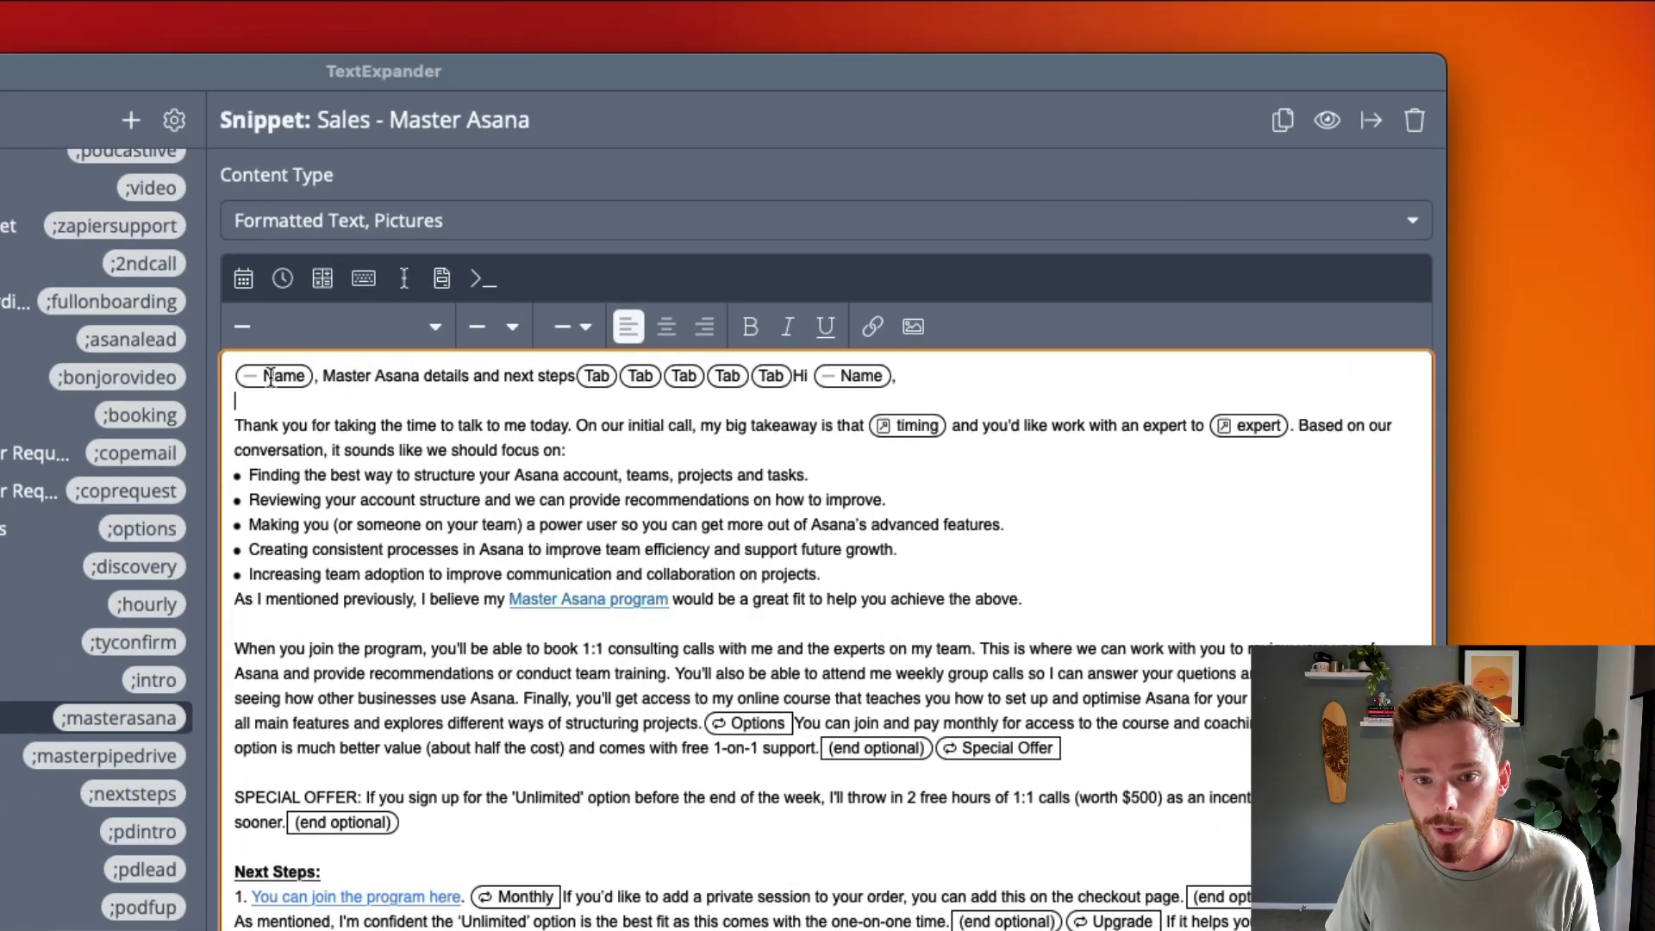
click(284, 377)
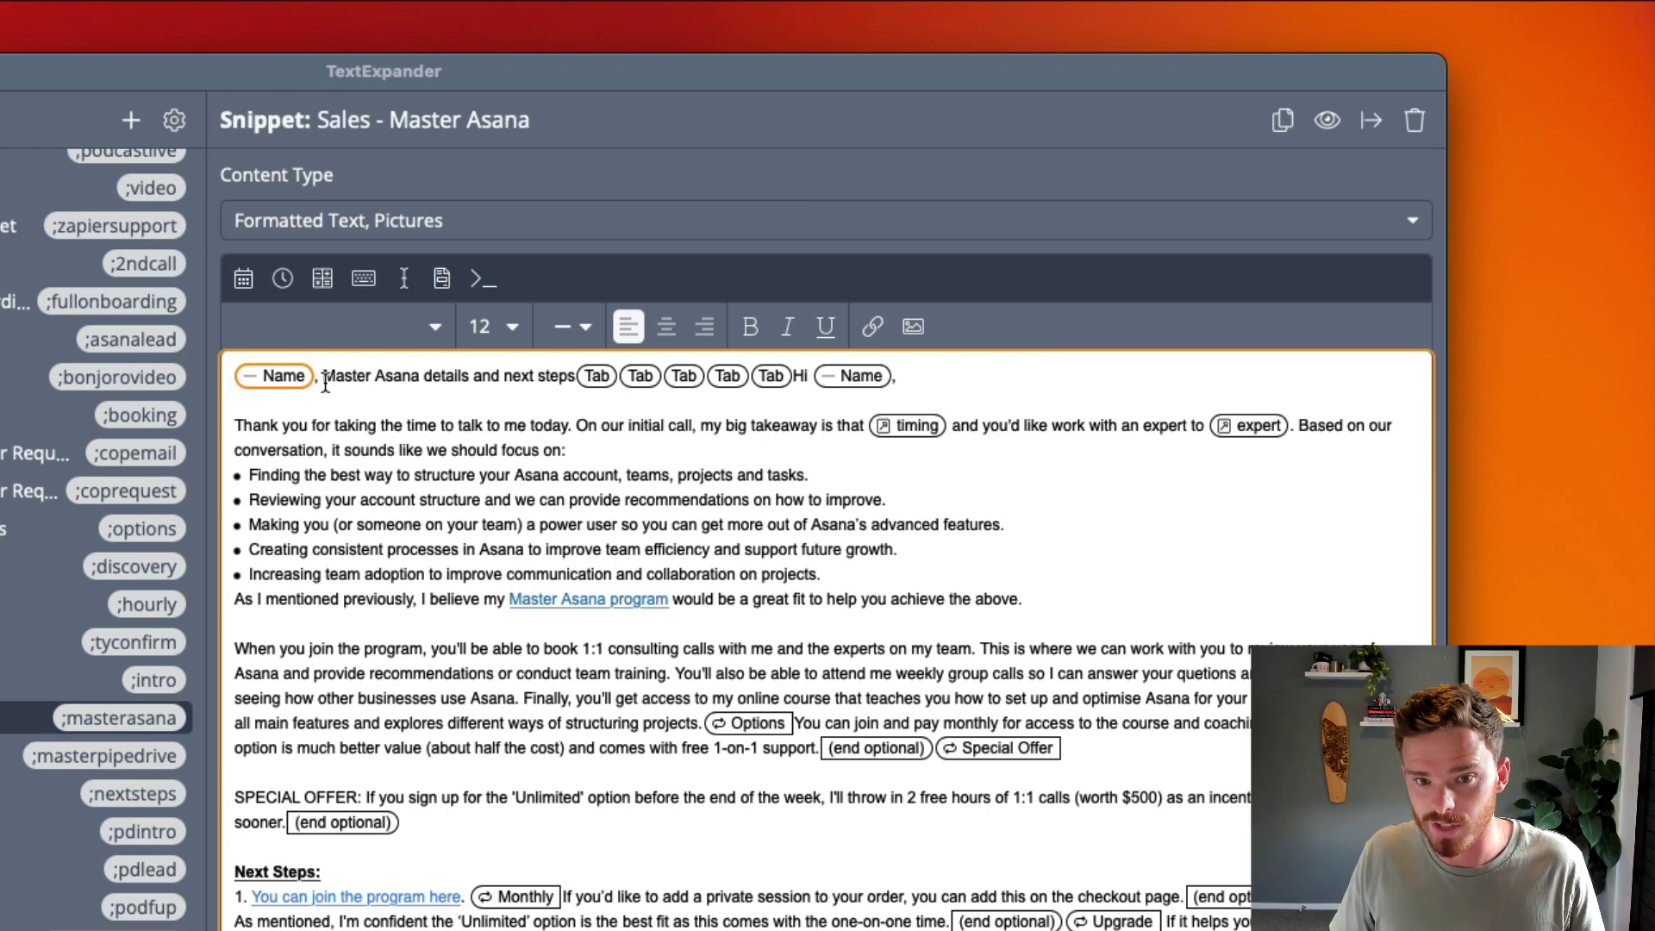
drag(318, 380, 577, 387)
click(573, 385)
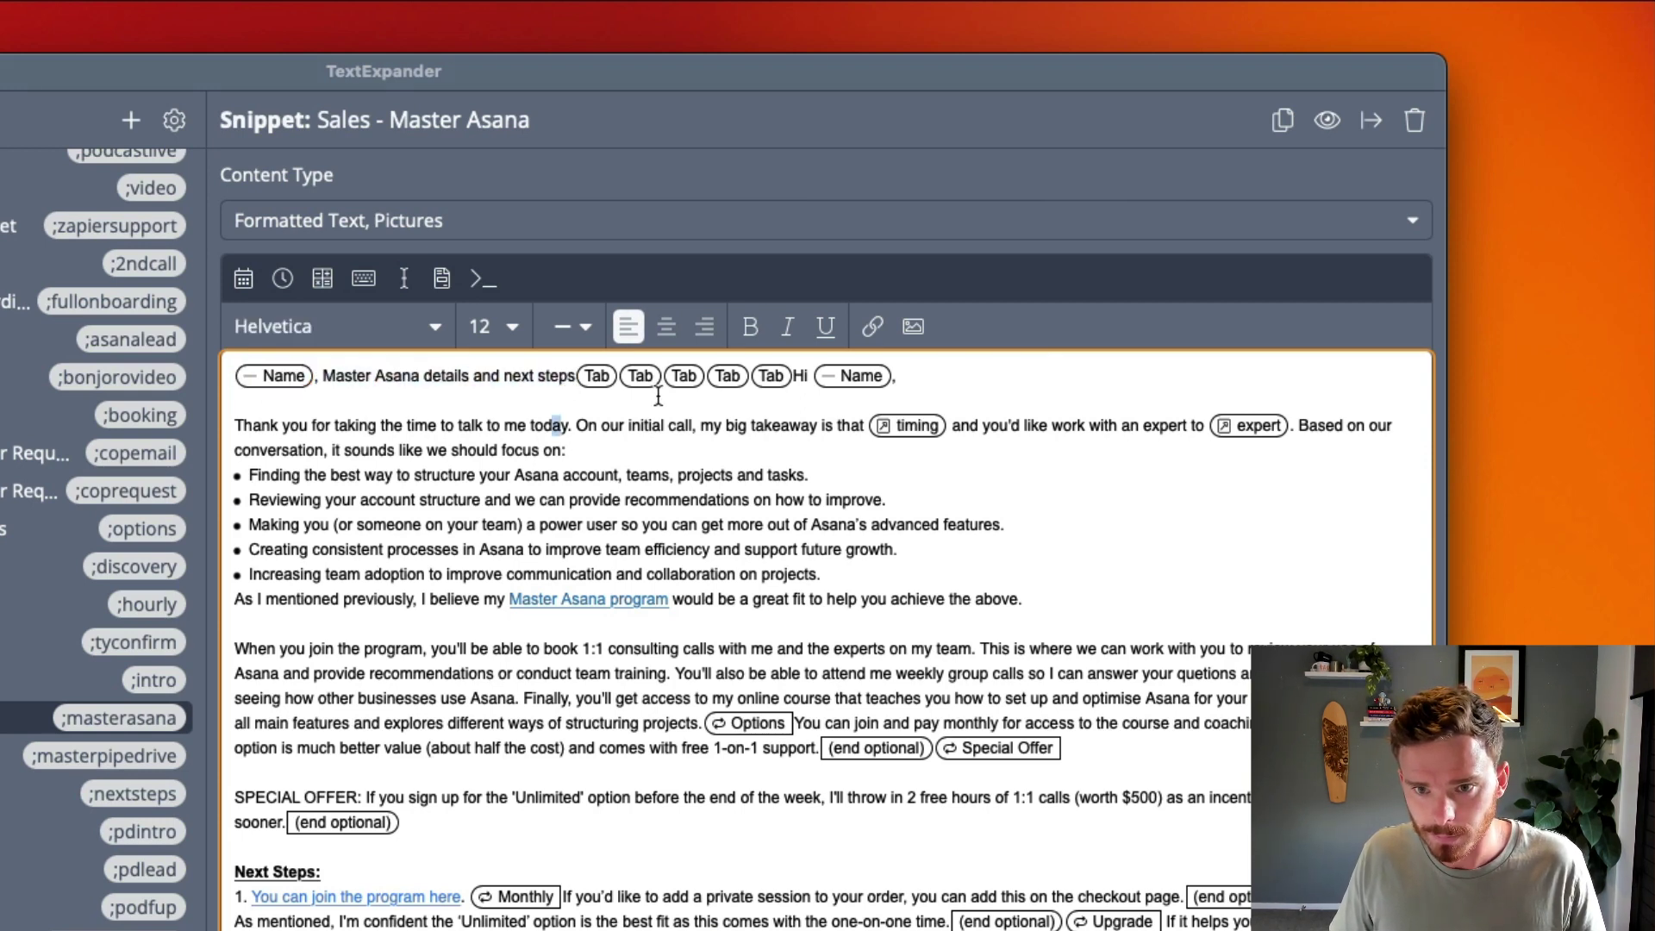
click(598, 377)
click(640, 377)
click(693, 379)
click(728, 378)
click(777, 379)
drag(578, 376, 223, 366)
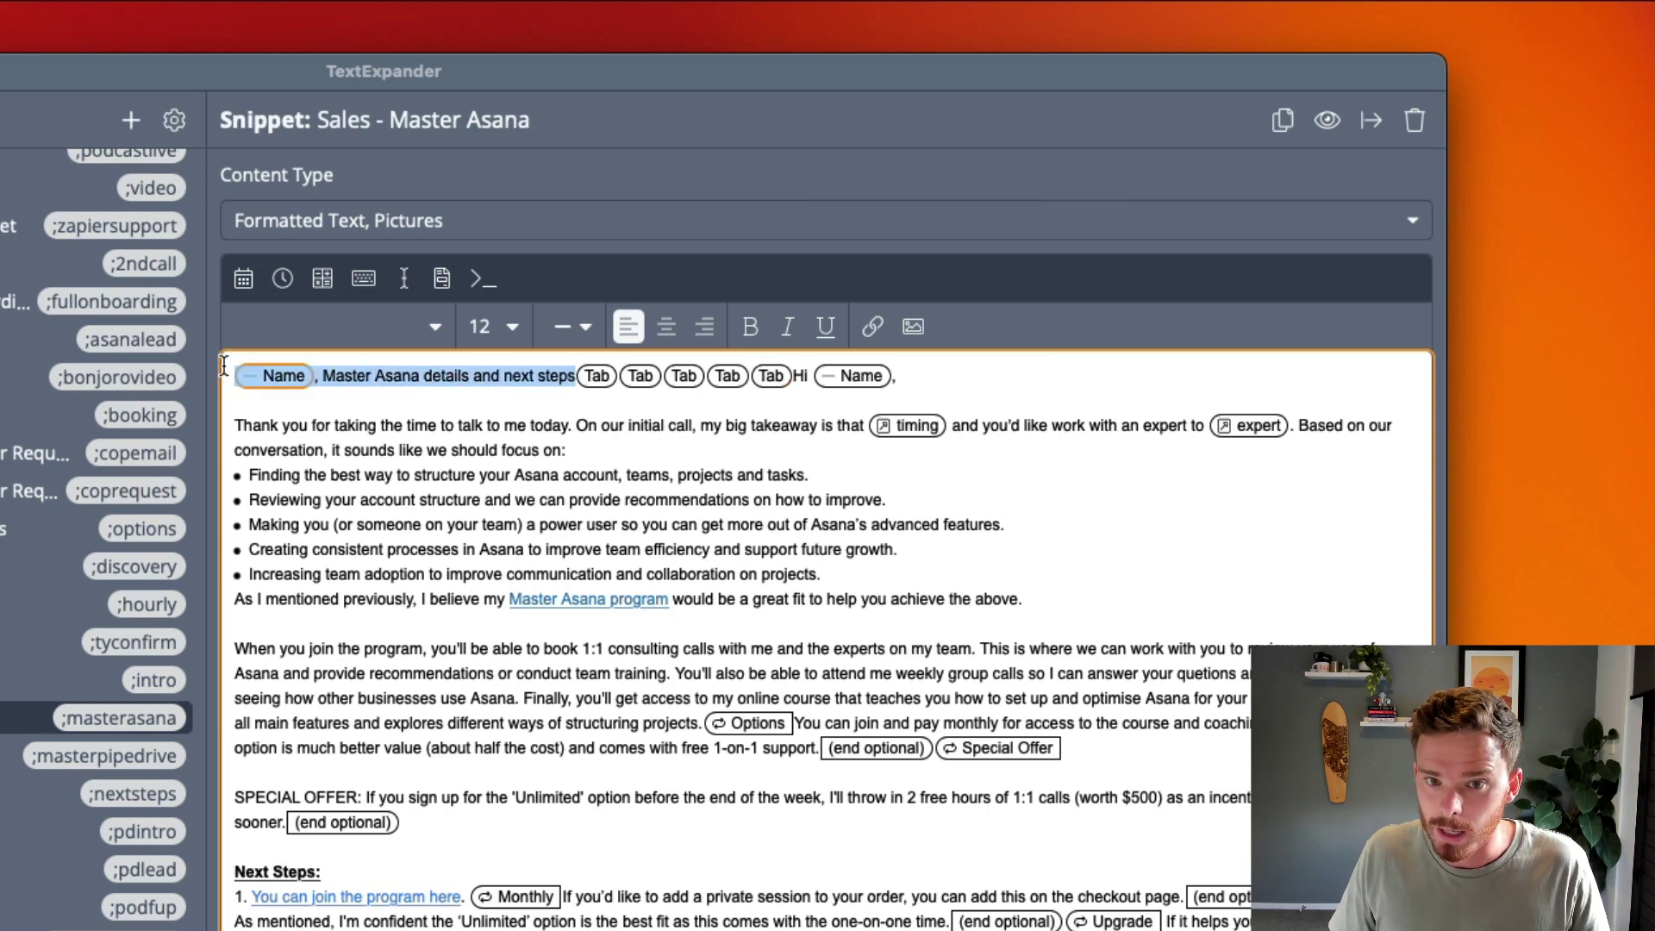
click(791, 377)
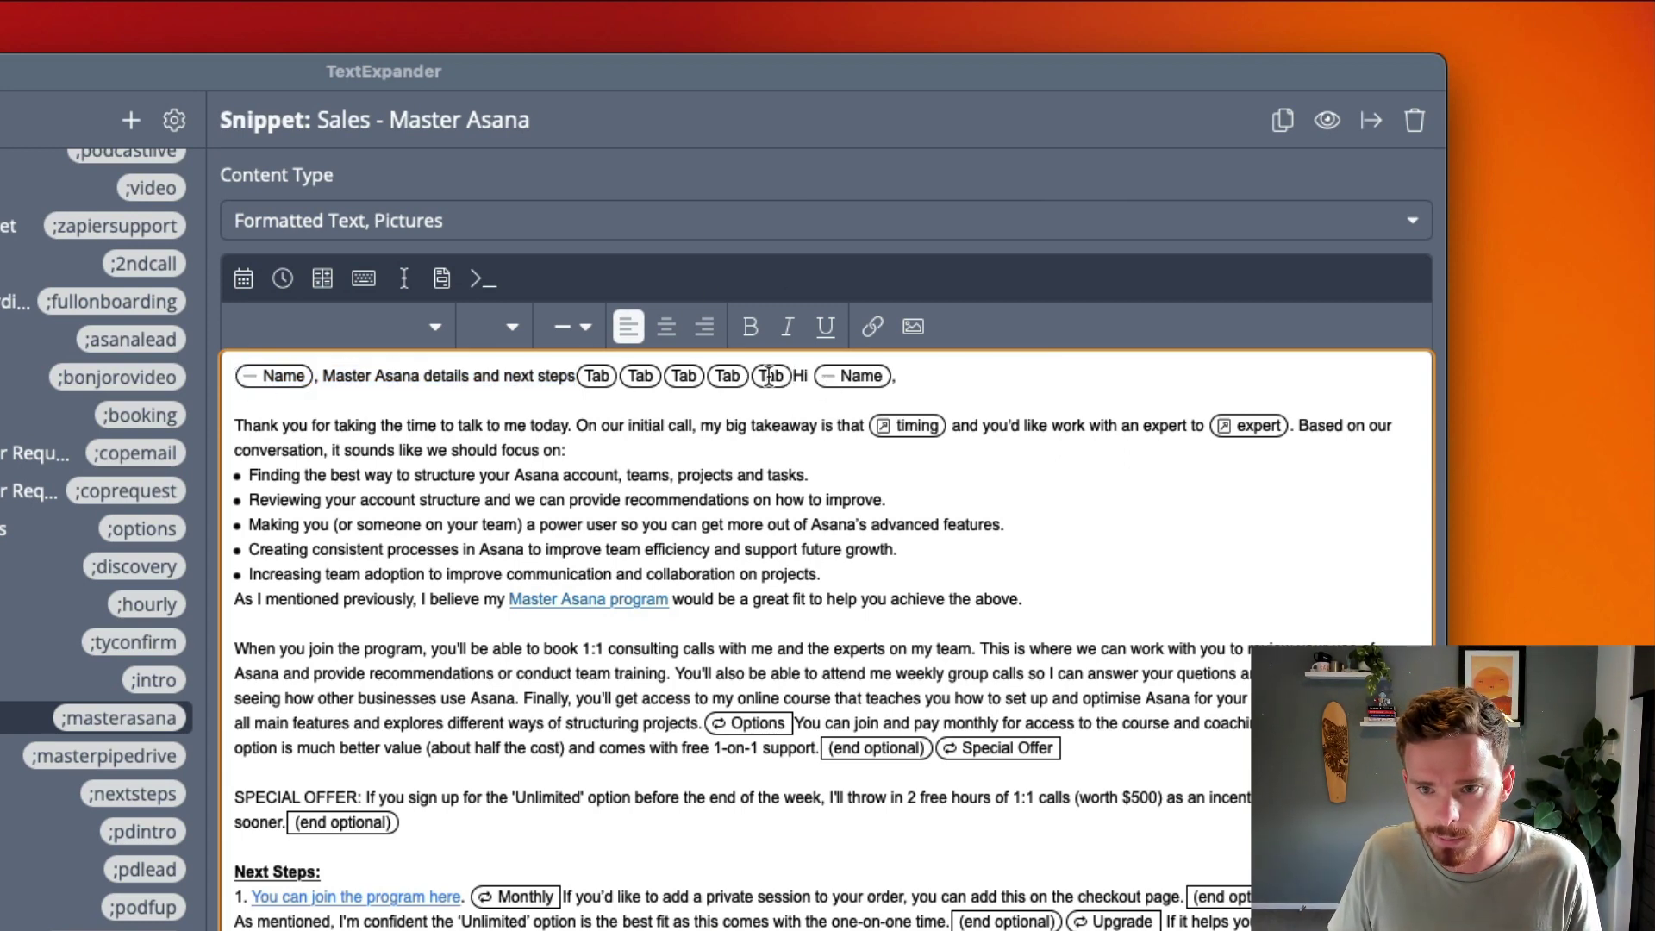
Review the body's greeting Name field, opening paragraph, focus bullets and timing fill-in.
key(super+a)
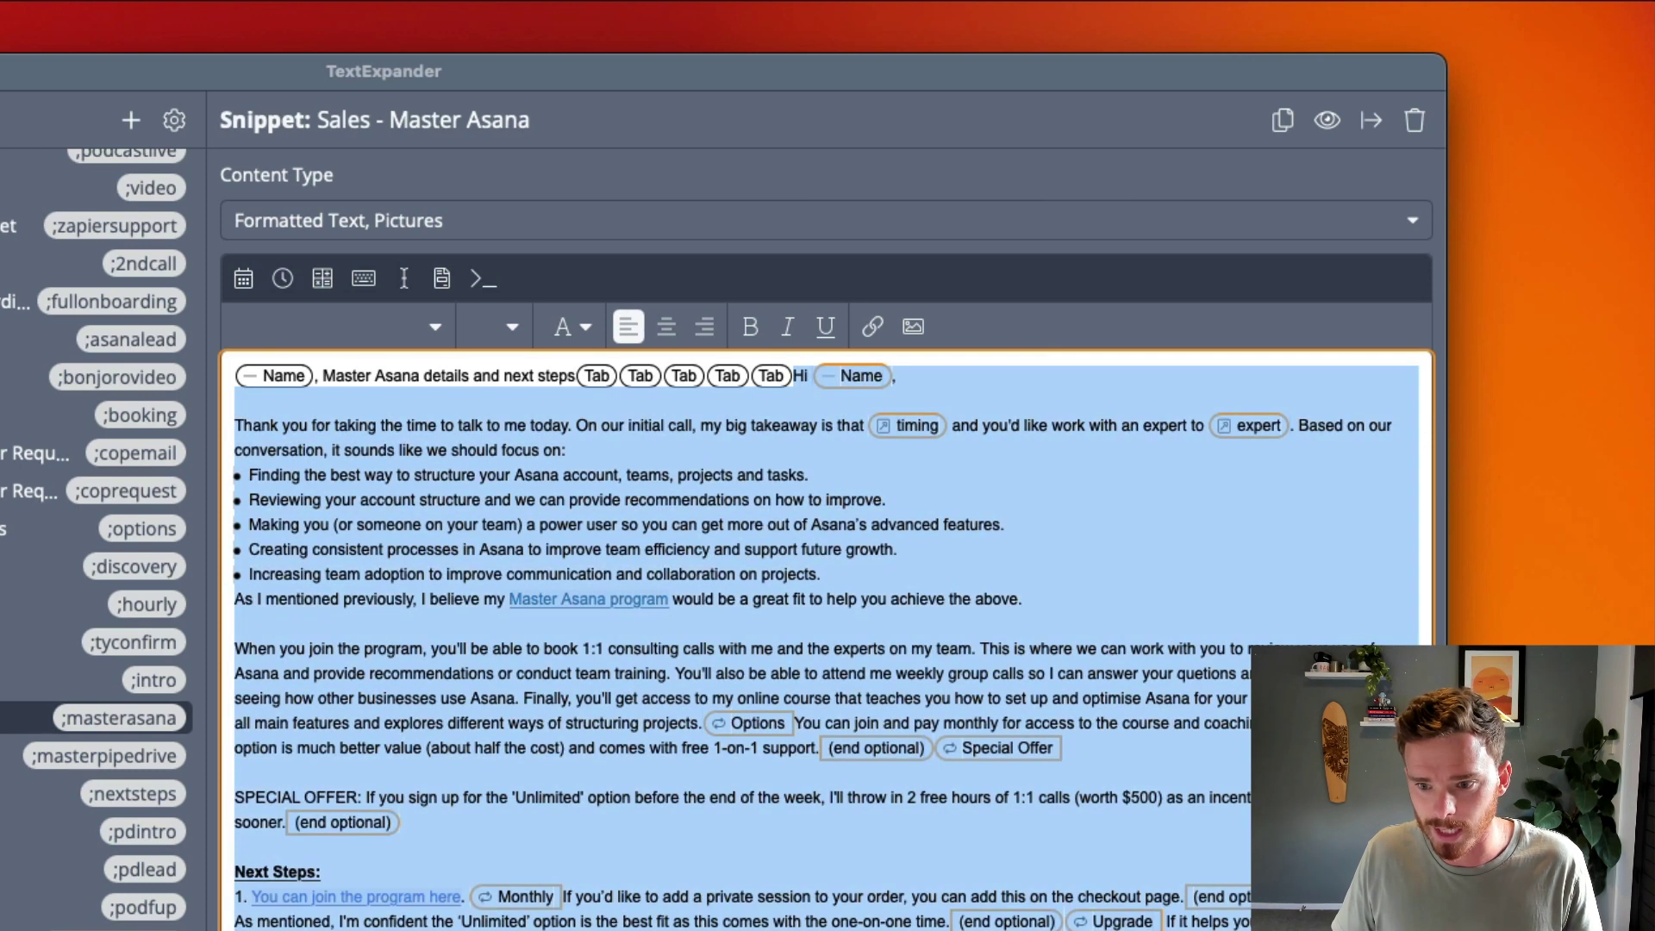
click(994, 649)
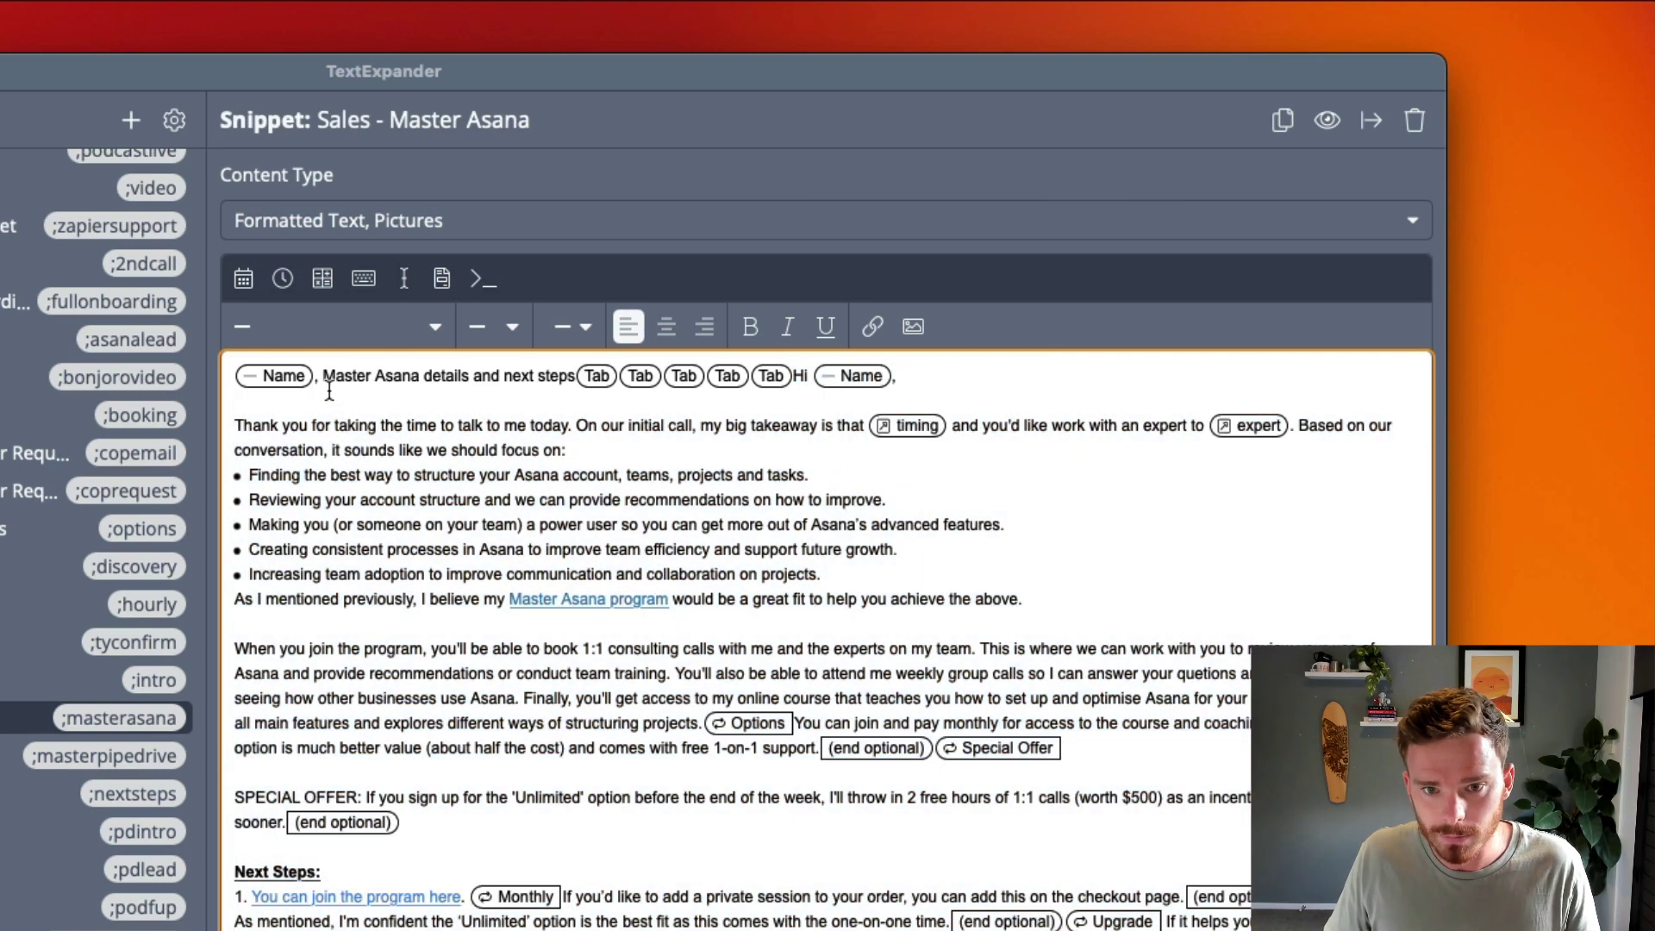
click(829, 376)
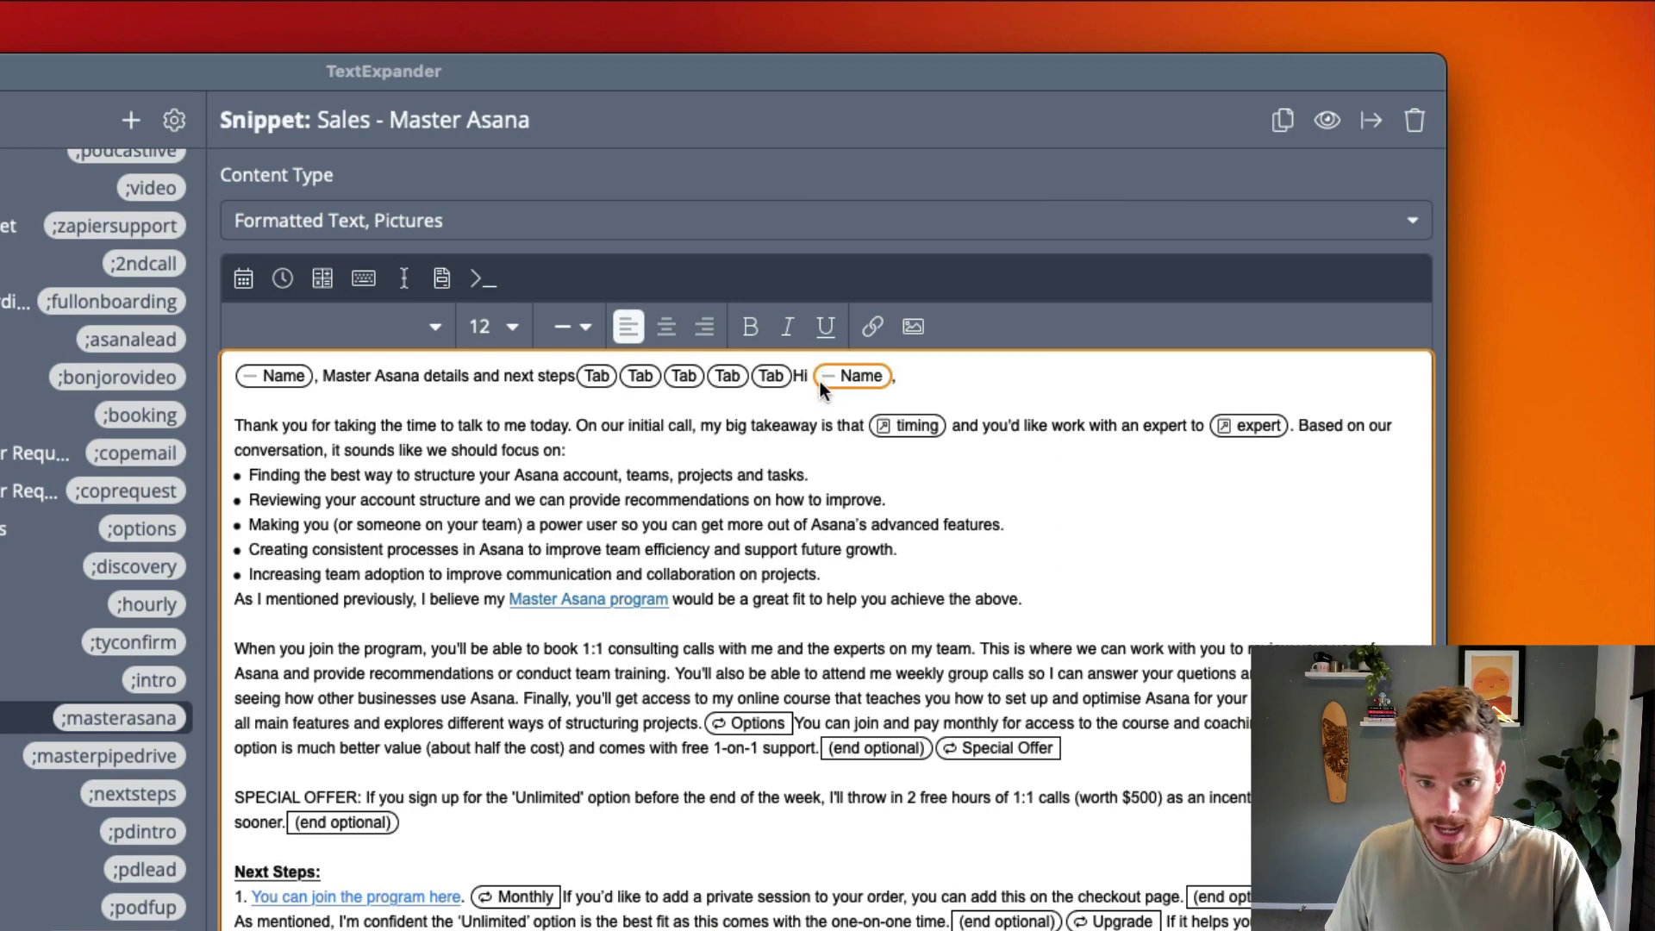
drag(233, 425, 1028, 599)
click(1035, 599)
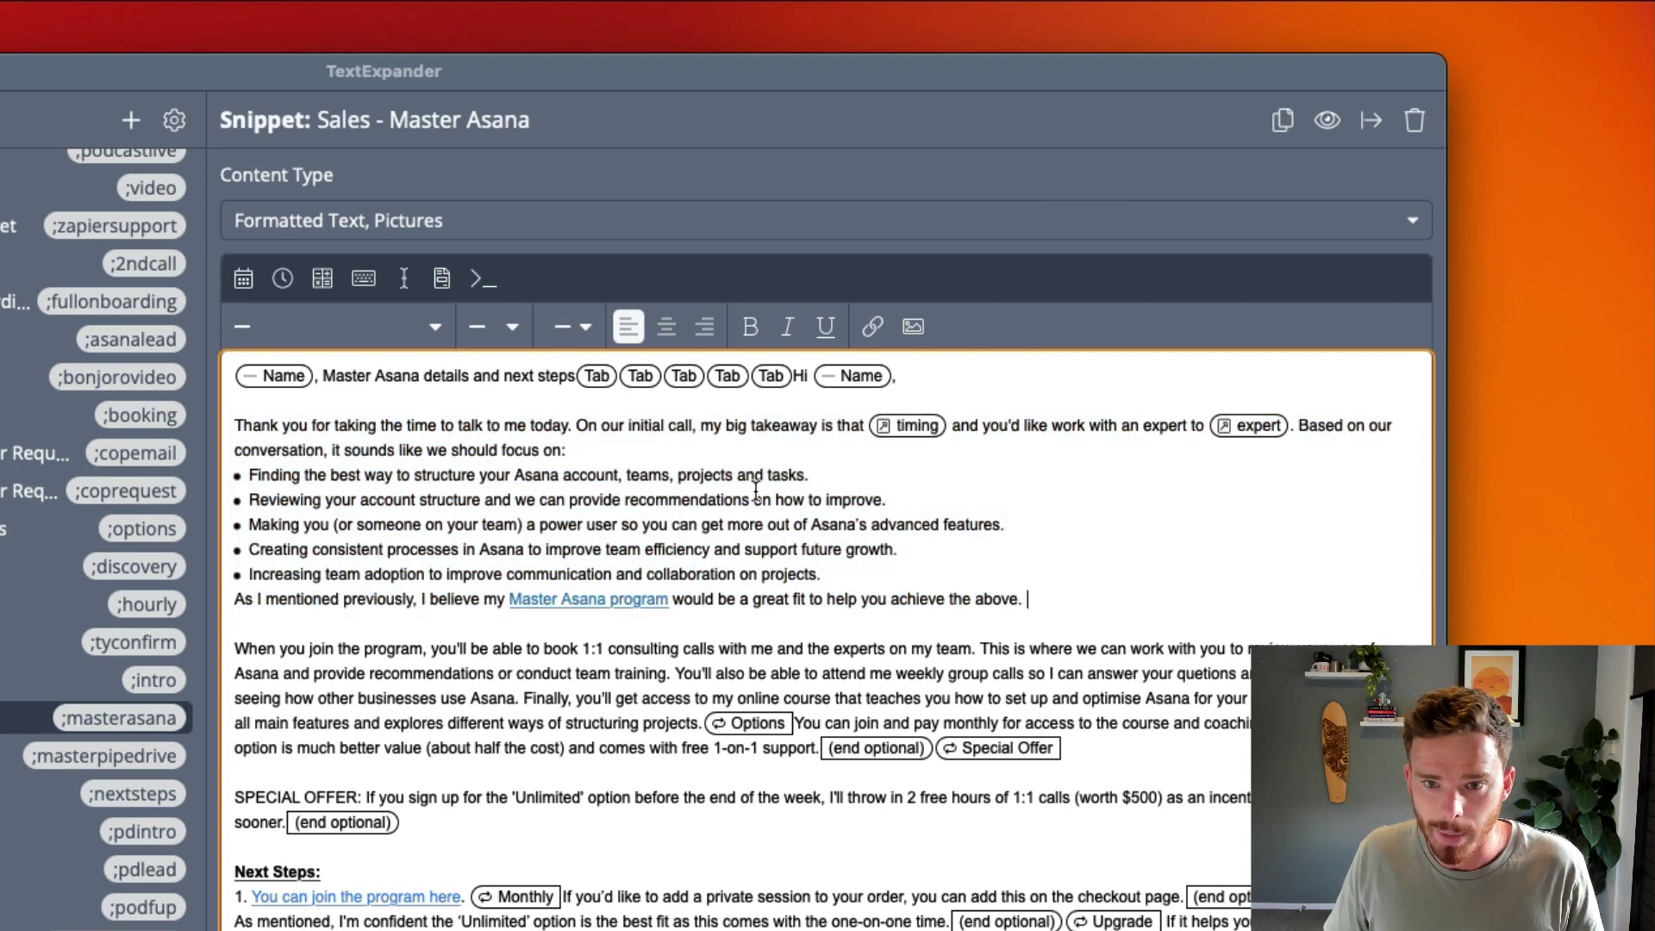
click(905, 427)
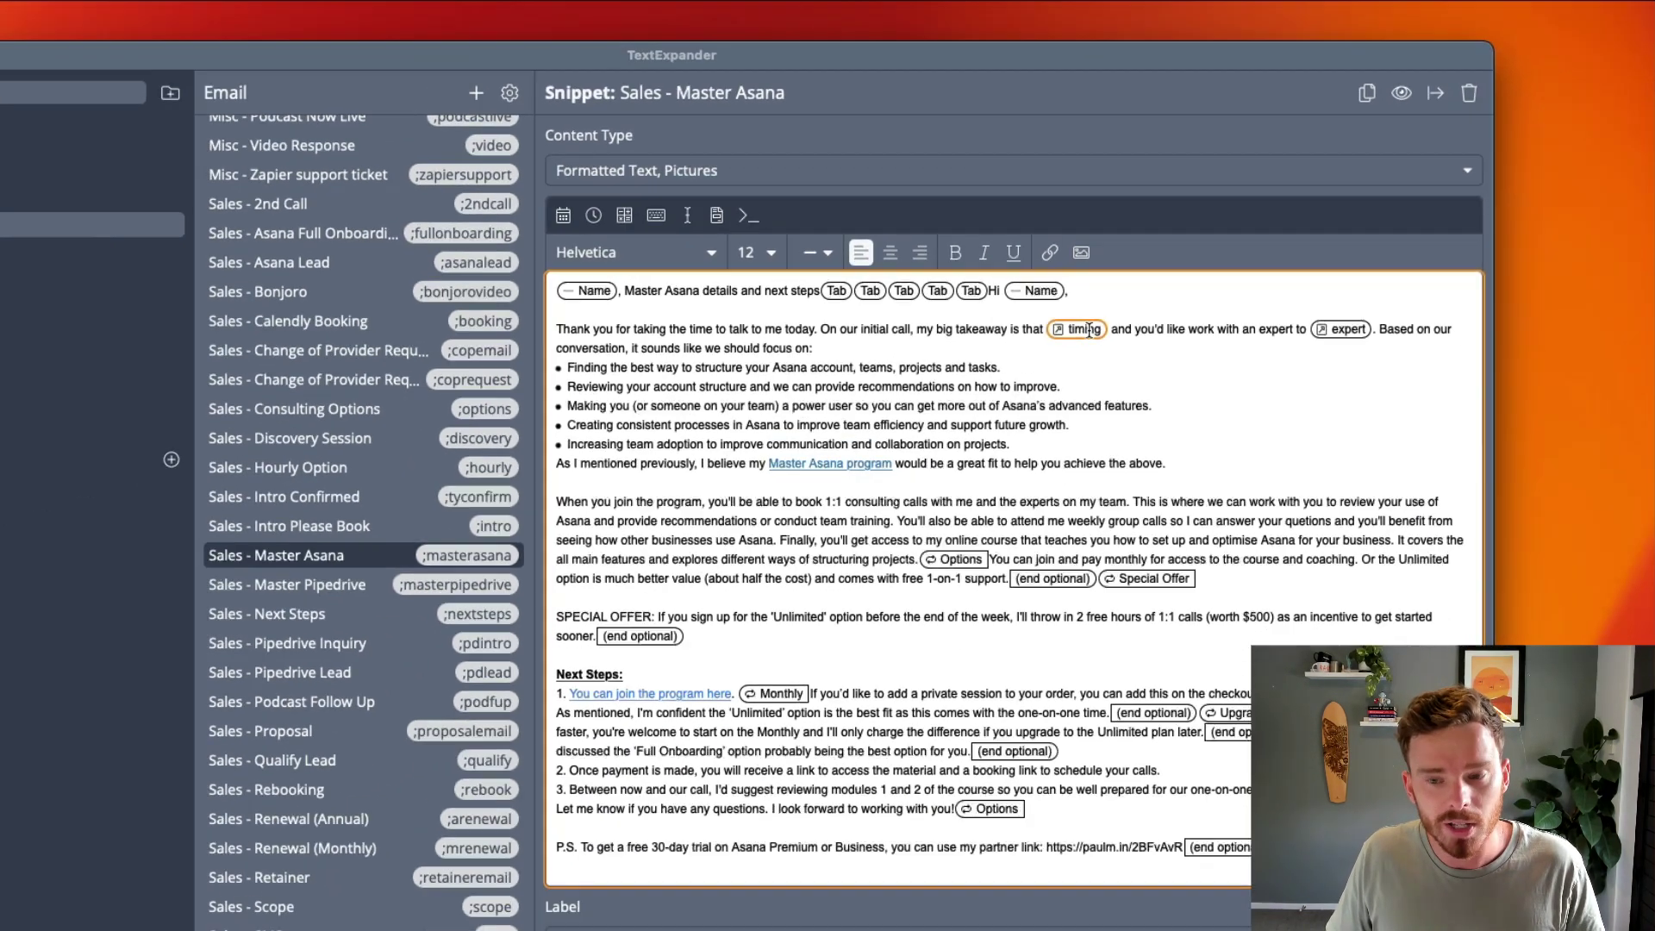
Review the three choices in the timing popup fill-in's settings, then close it.
double_click(918, 427)
click(847, 572)
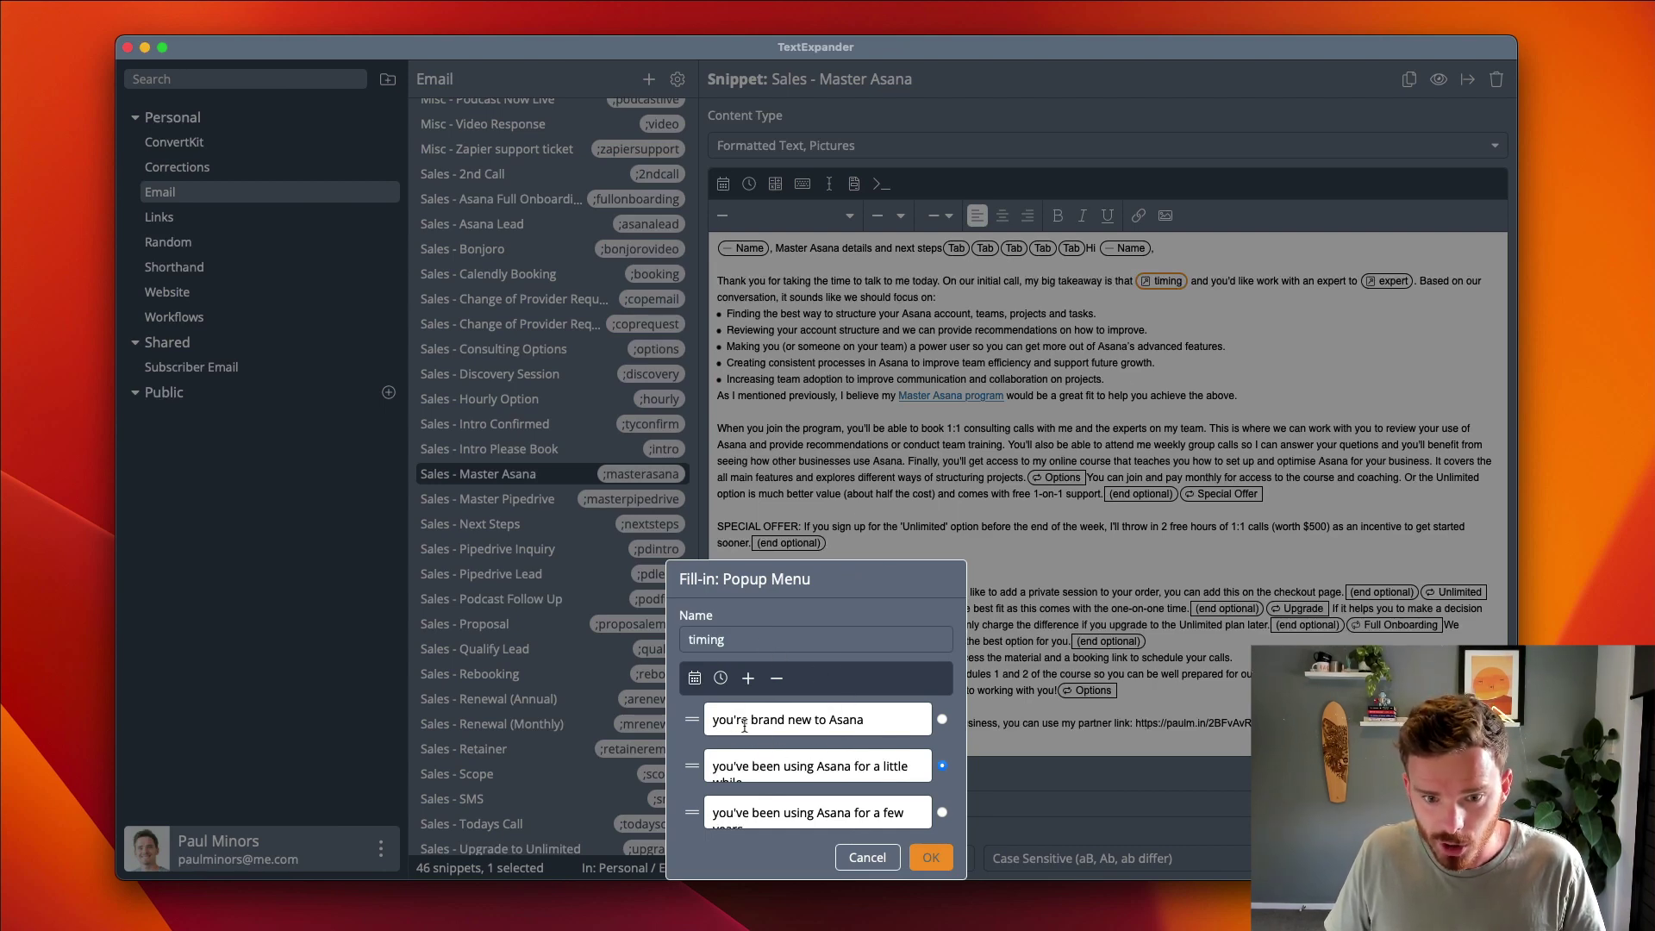
drag(742, 726, 864, 722)
drag(722, 762, 766, 823)
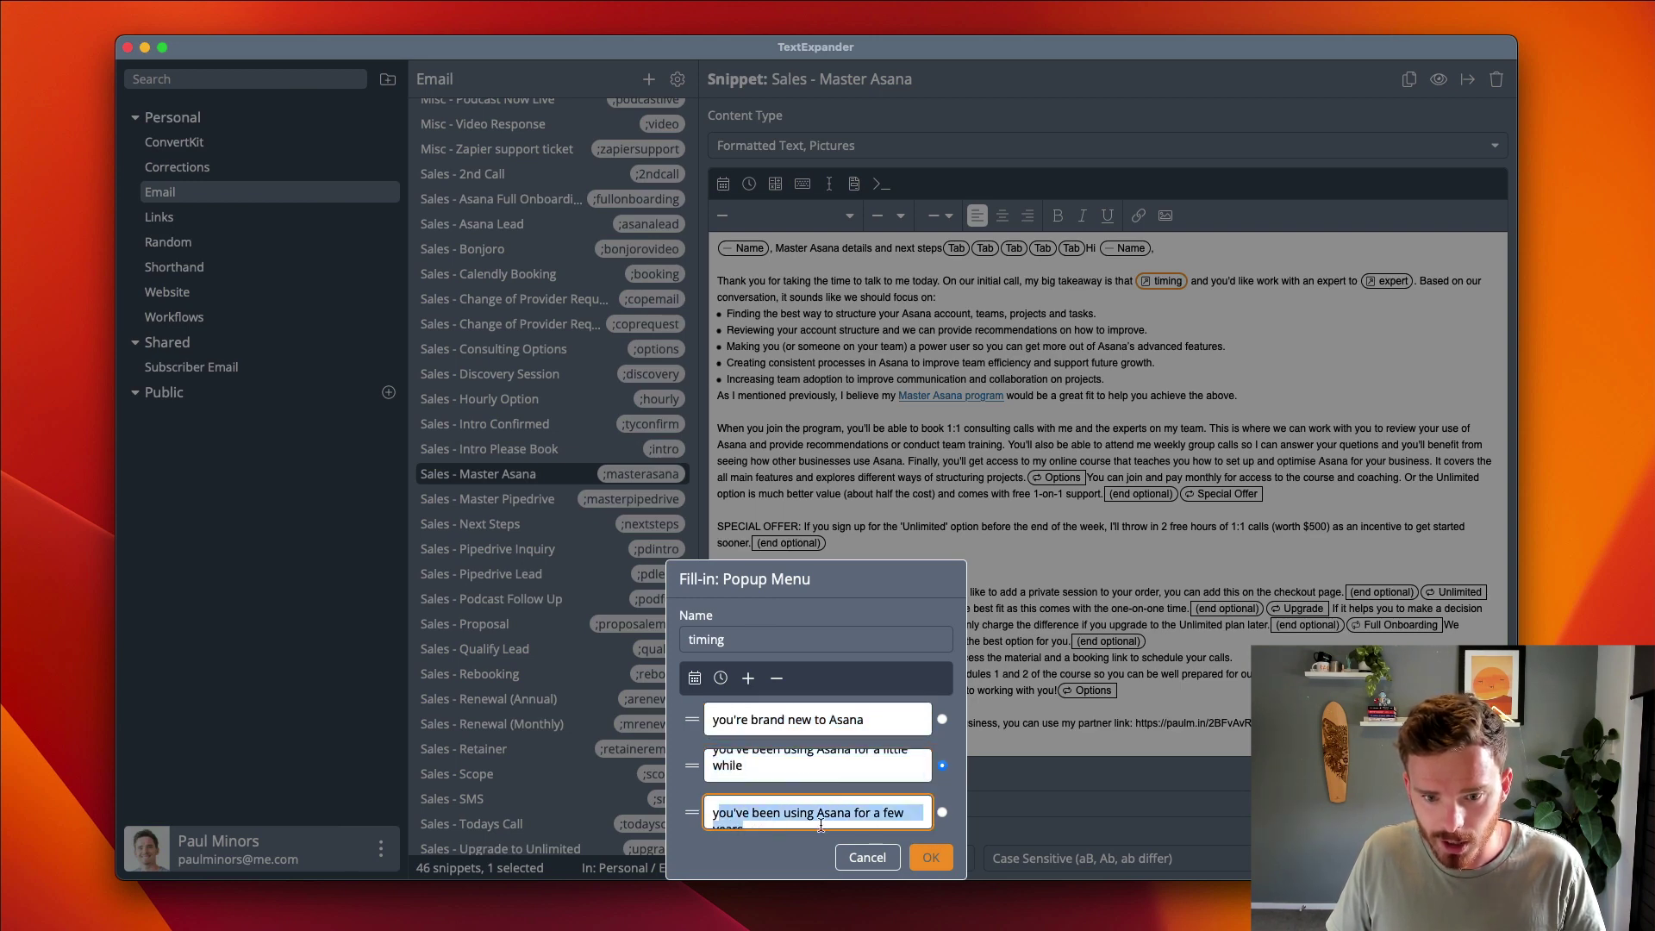
click(886, 857)
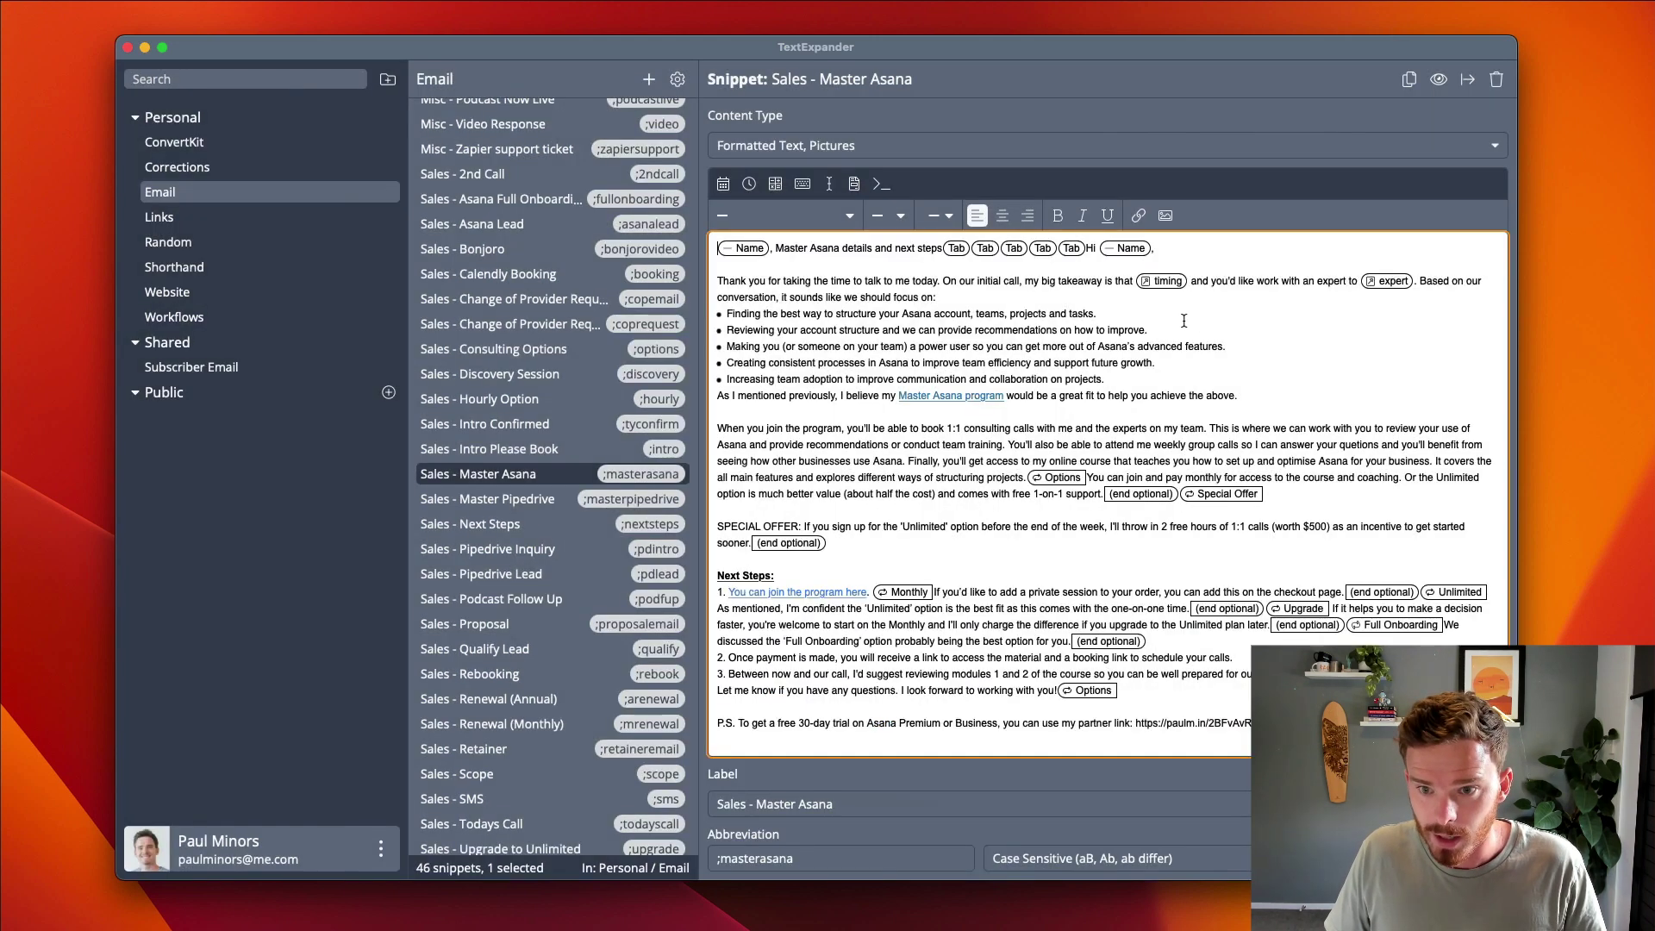
Review the expert popup fill-in's account audit and onboarding choices, then close it.
click(1187, 287)
click(1382, 283)
double_click(1384, 283)
scroll(820, 718, down, 1)
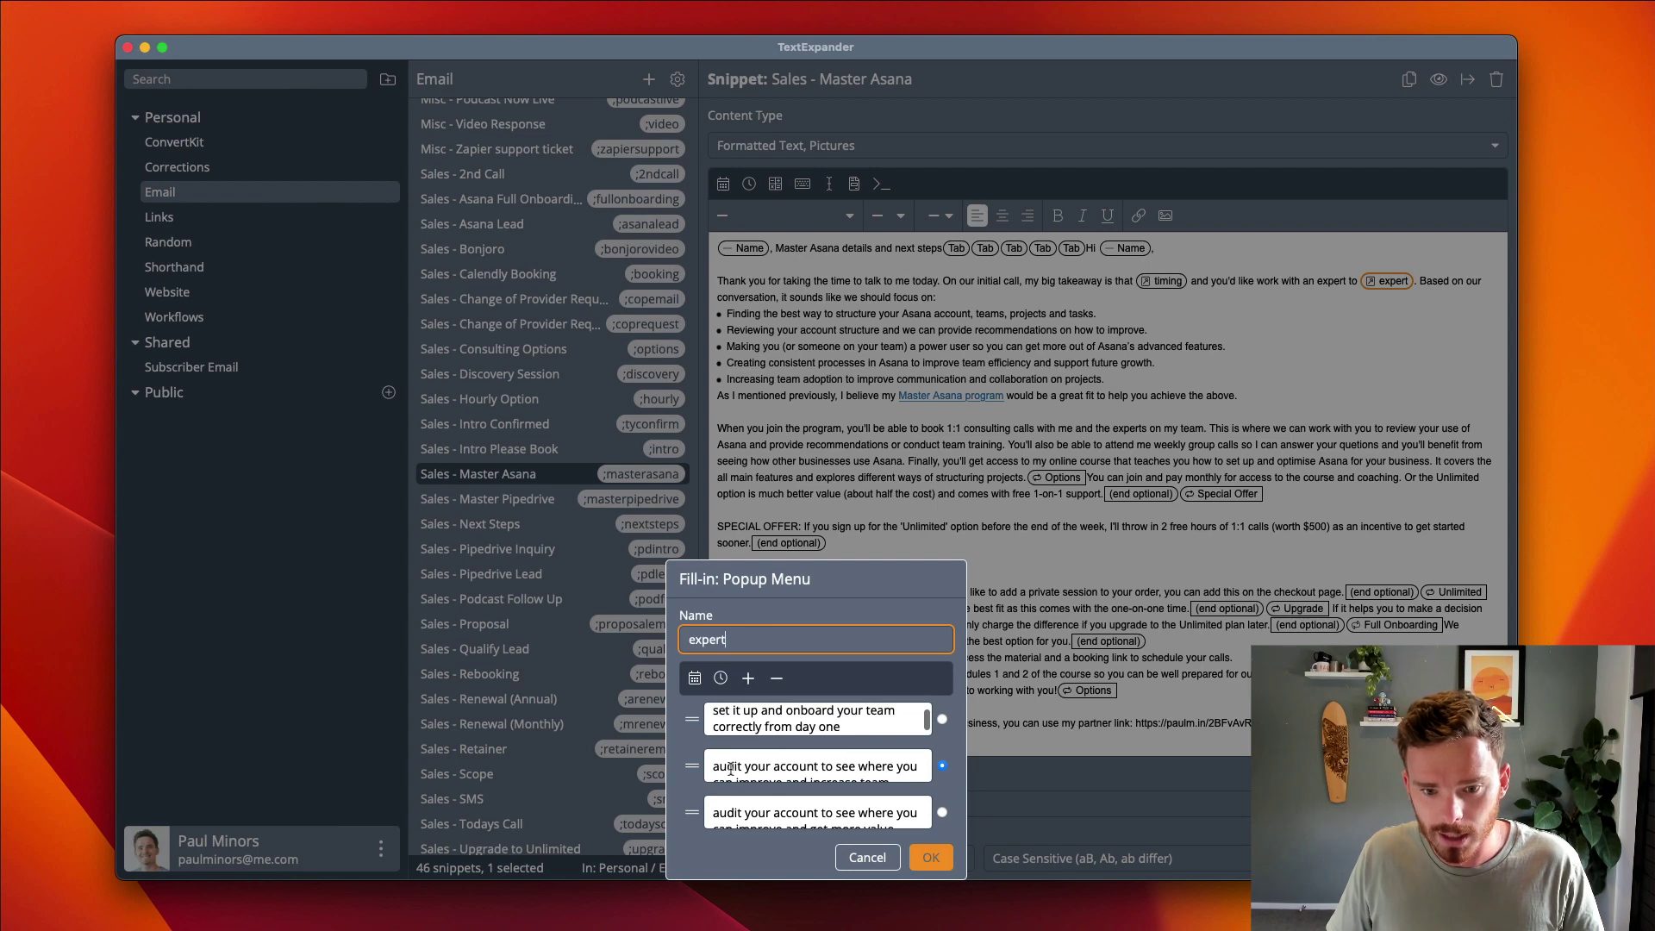
drag(730, 768, 835, 825)
scroll(774, 806, down, 1)
click(869, 859)
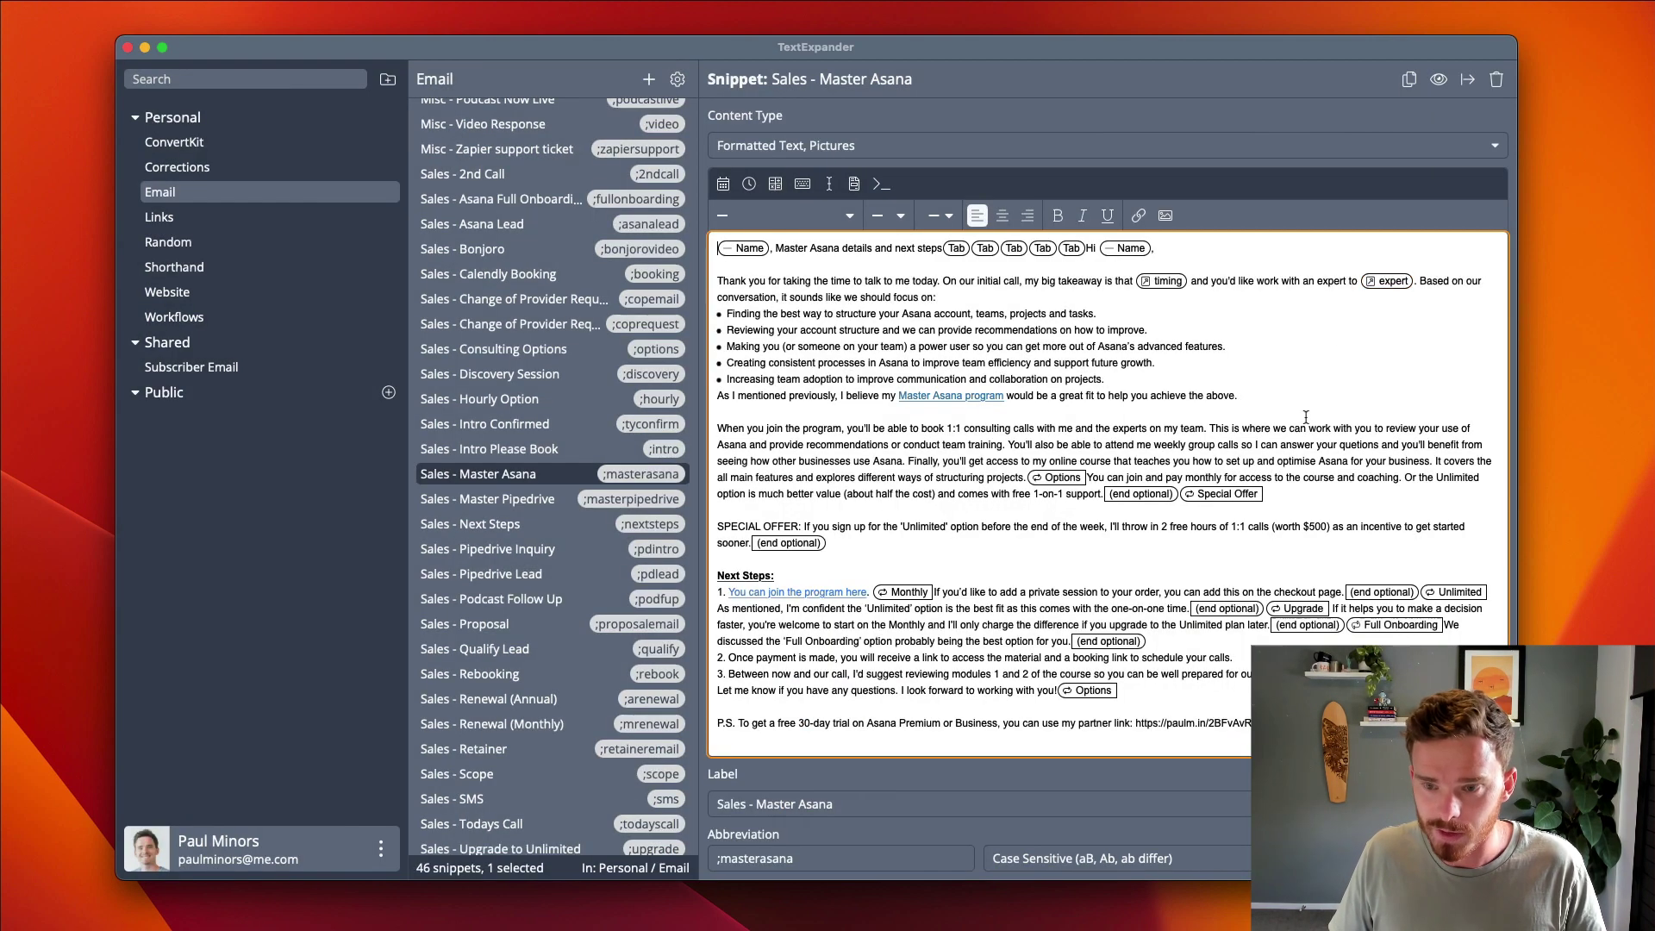
Cancel the Options section settings and mark the text covered by Options and Special Offer.
double_click(1072, 477)
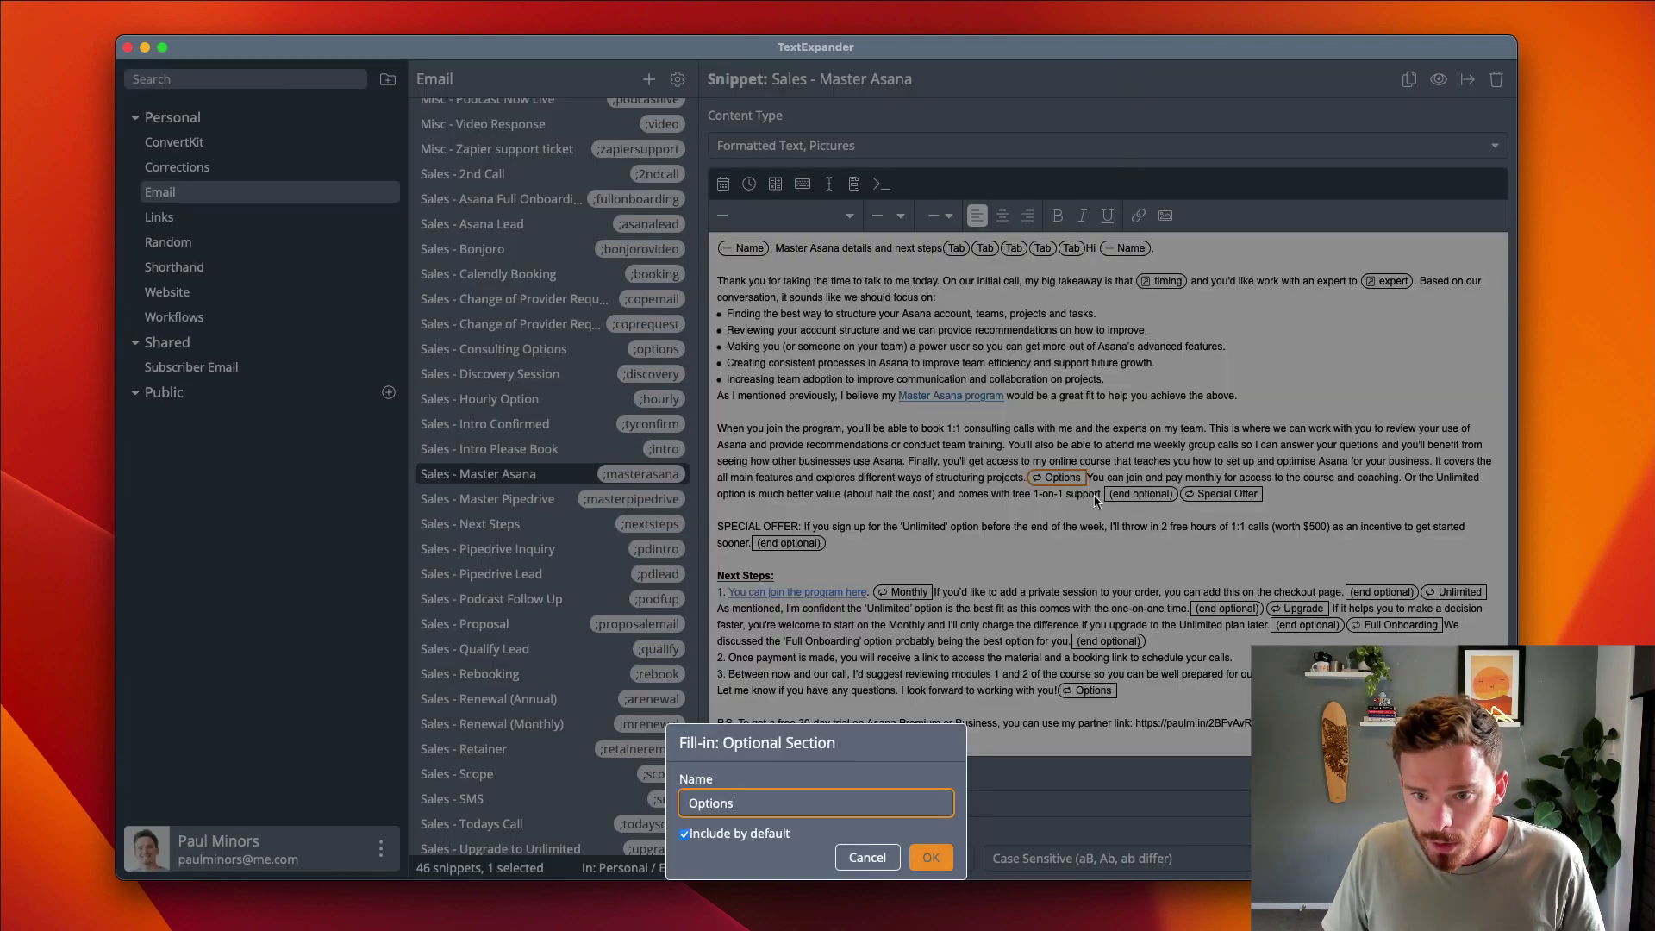
click(869, 858)
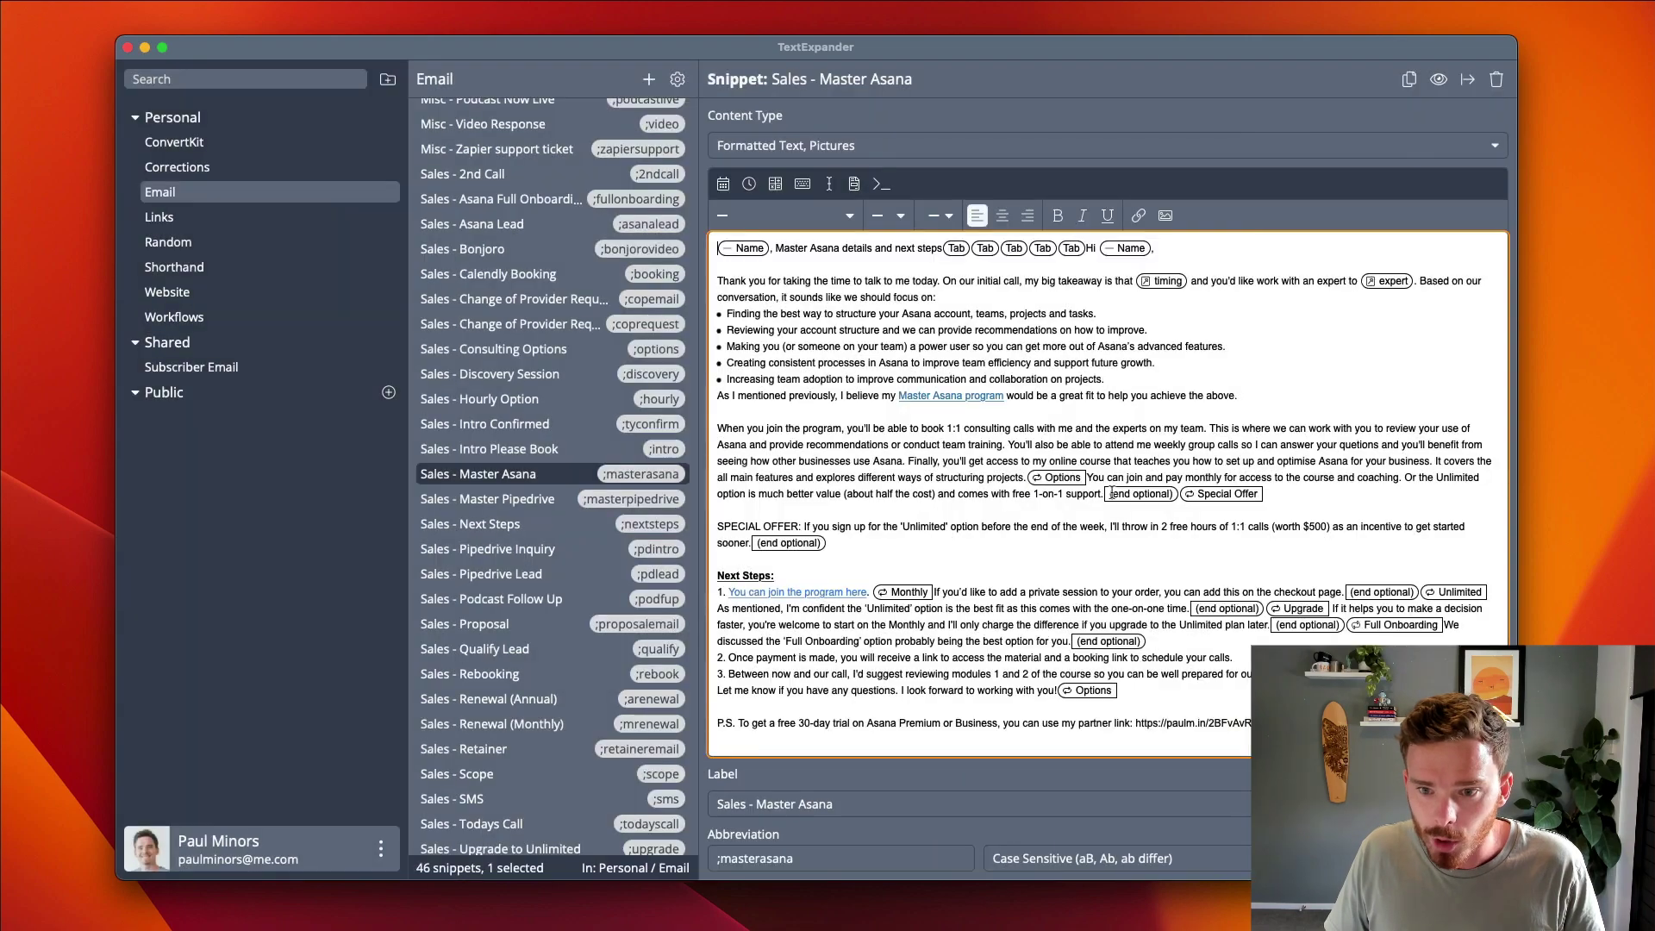
drag(1088, 478, 1104, 493)
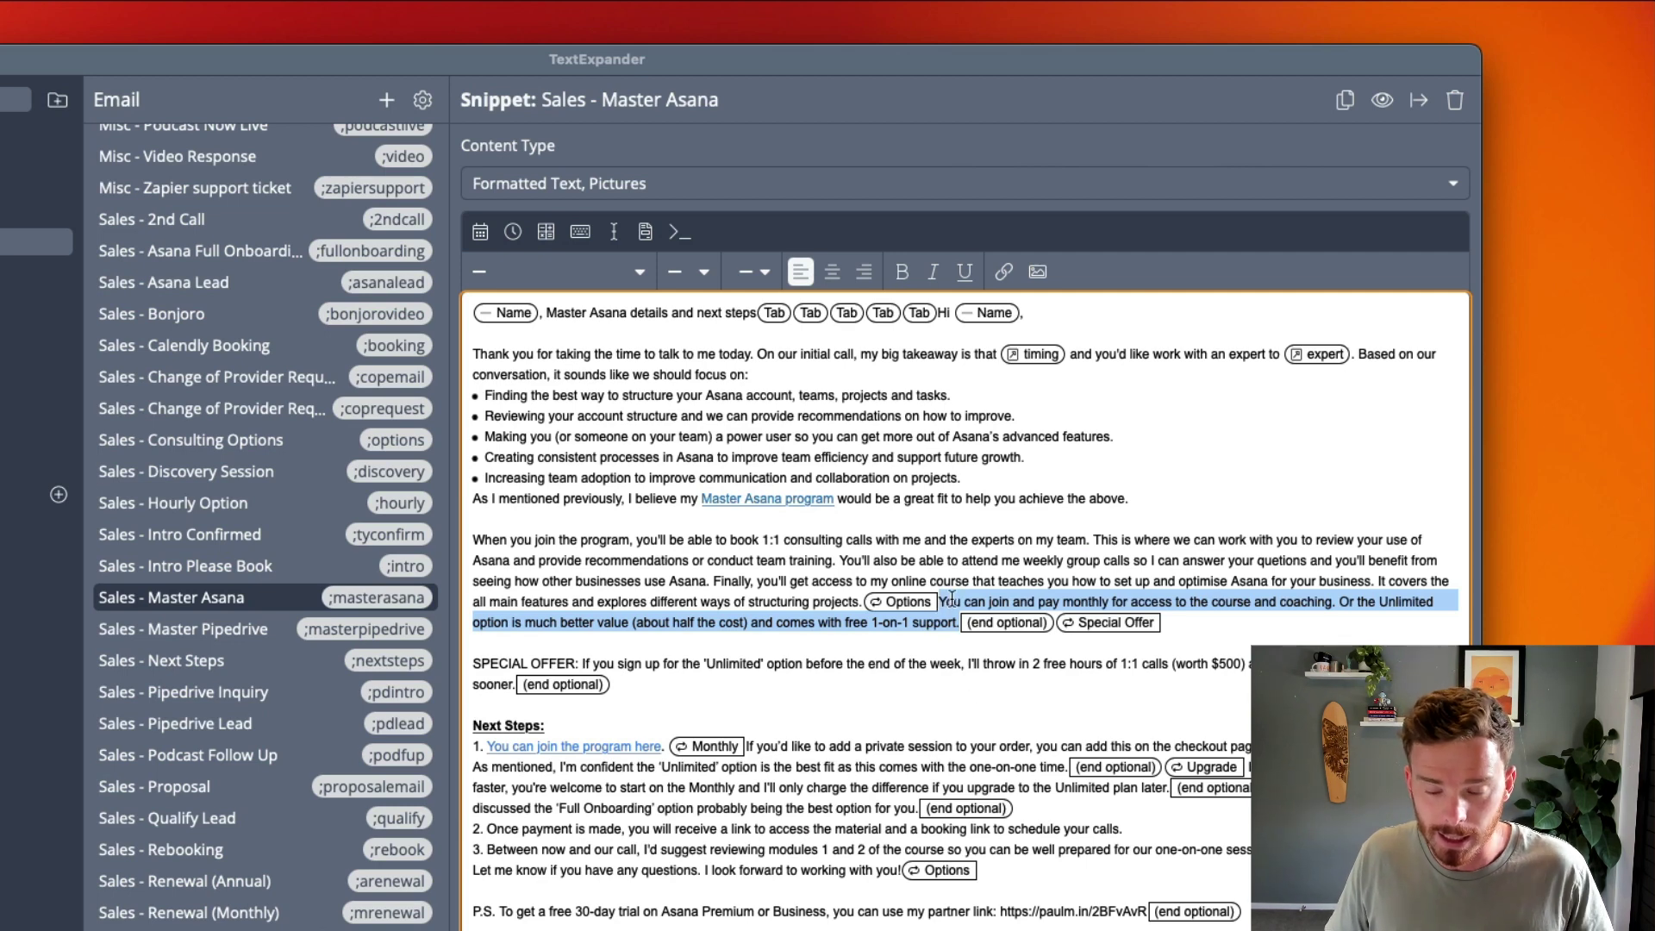
click(1044, 641)
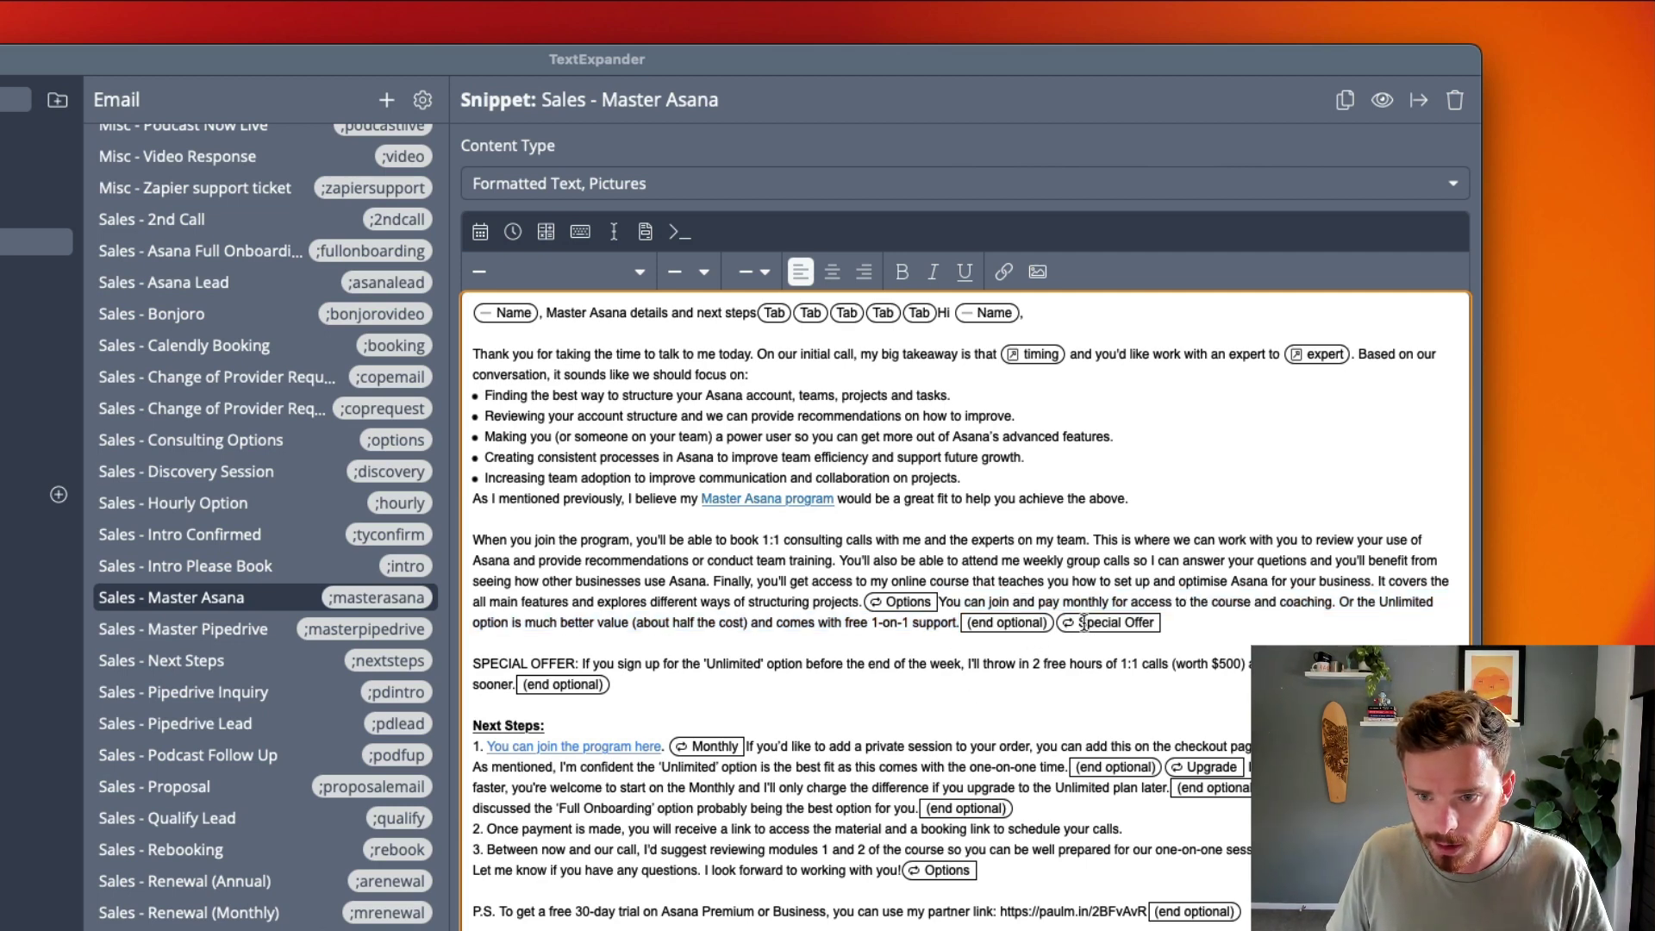
drag(625, 687, 1060, 629)
click(876, 689)
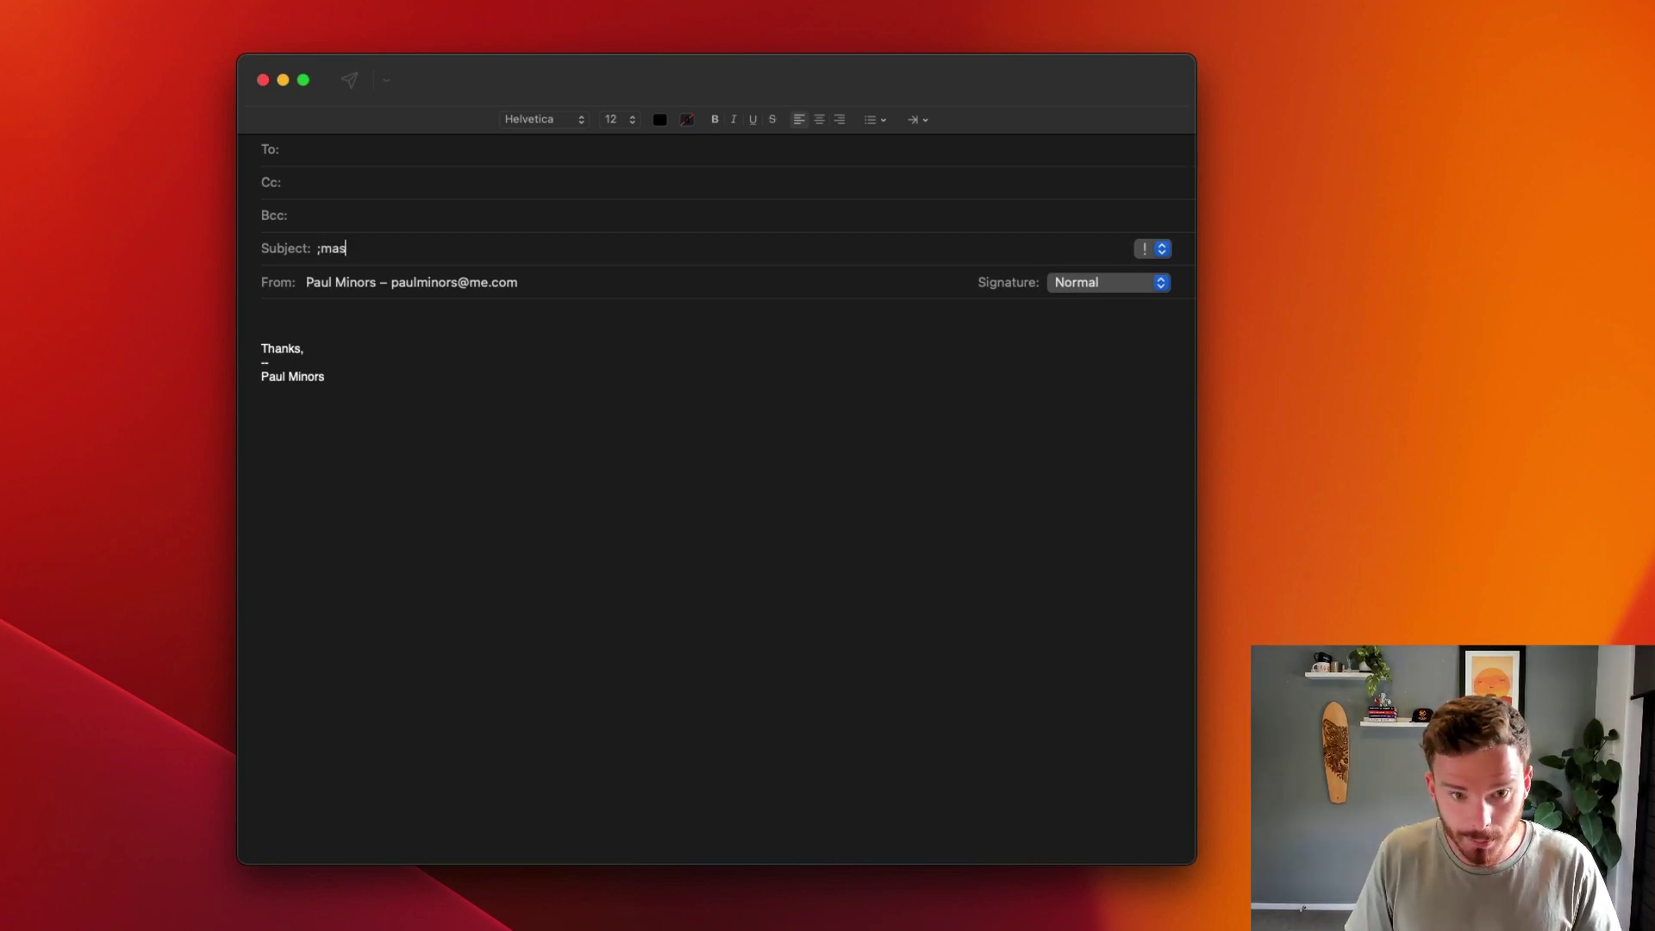
Enlarge the fill-in window to show the whole email and enter the recipient's first name.
text(na)
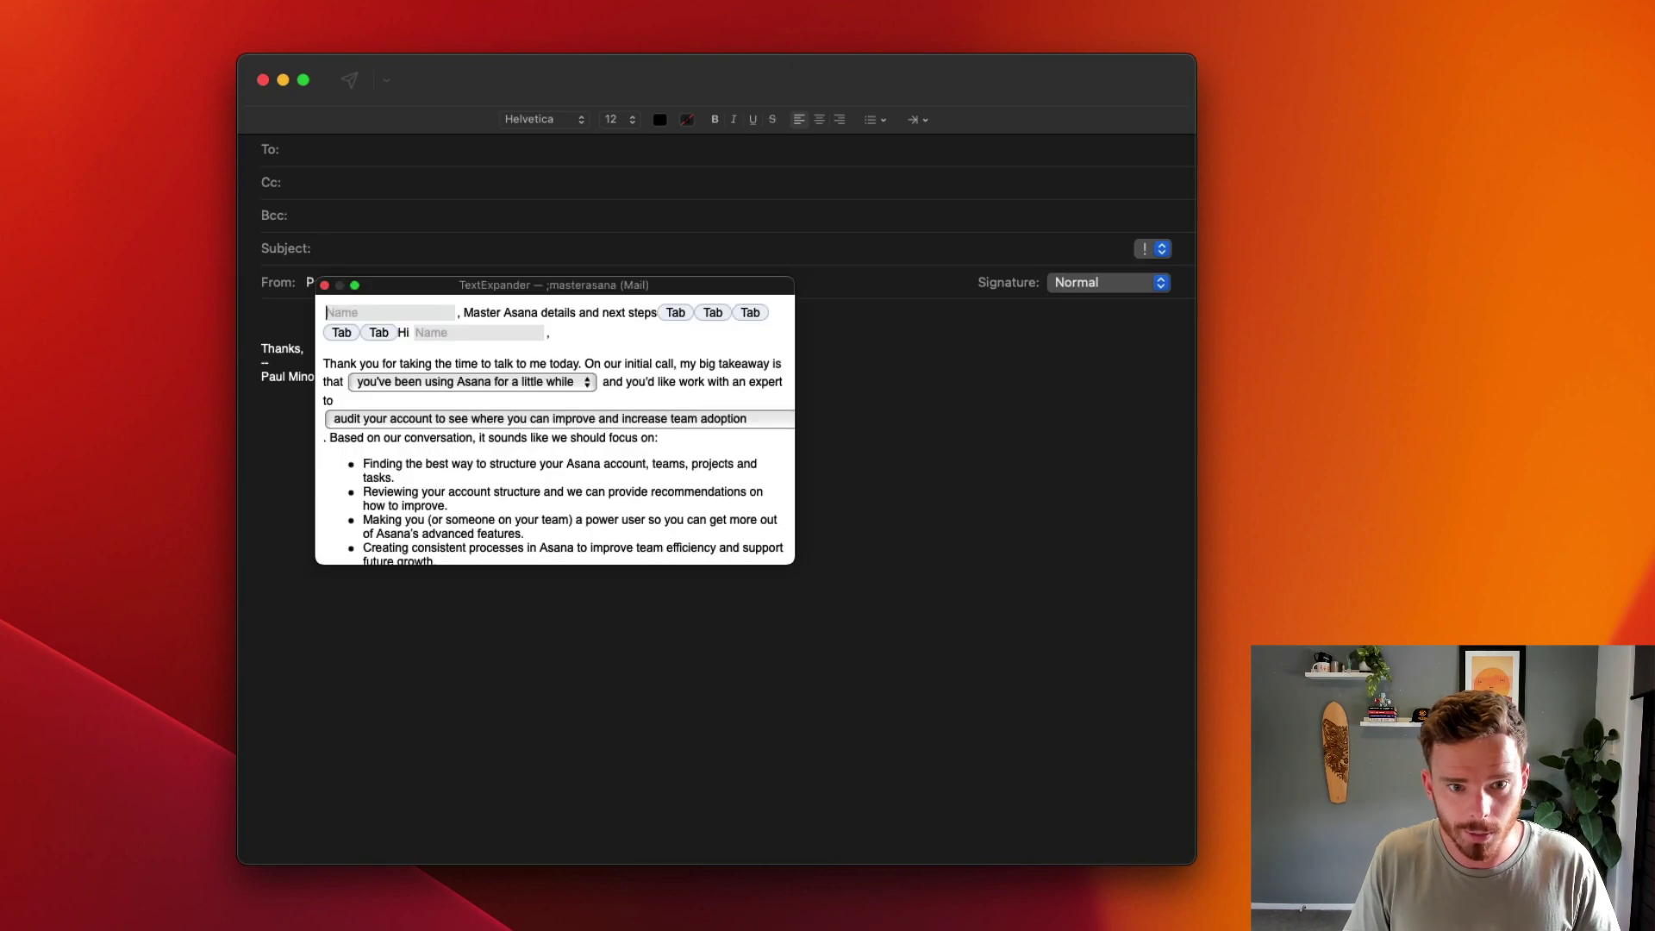
drag(415, 285, 423, 243)
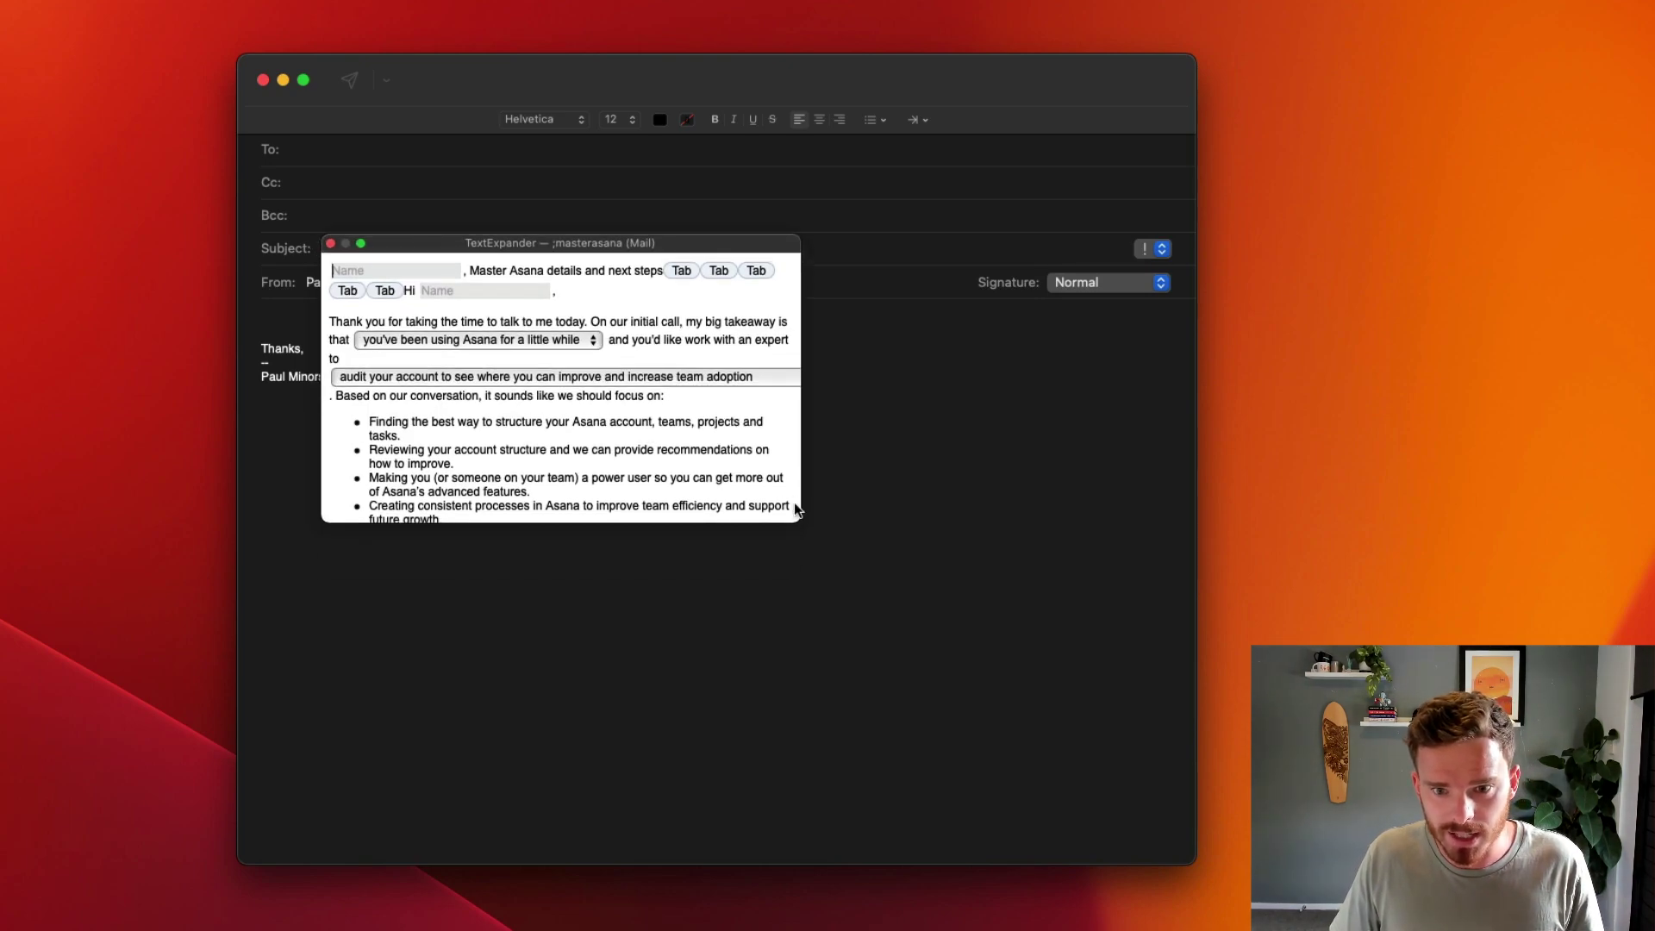
drag(795, 517, 1110, 798)
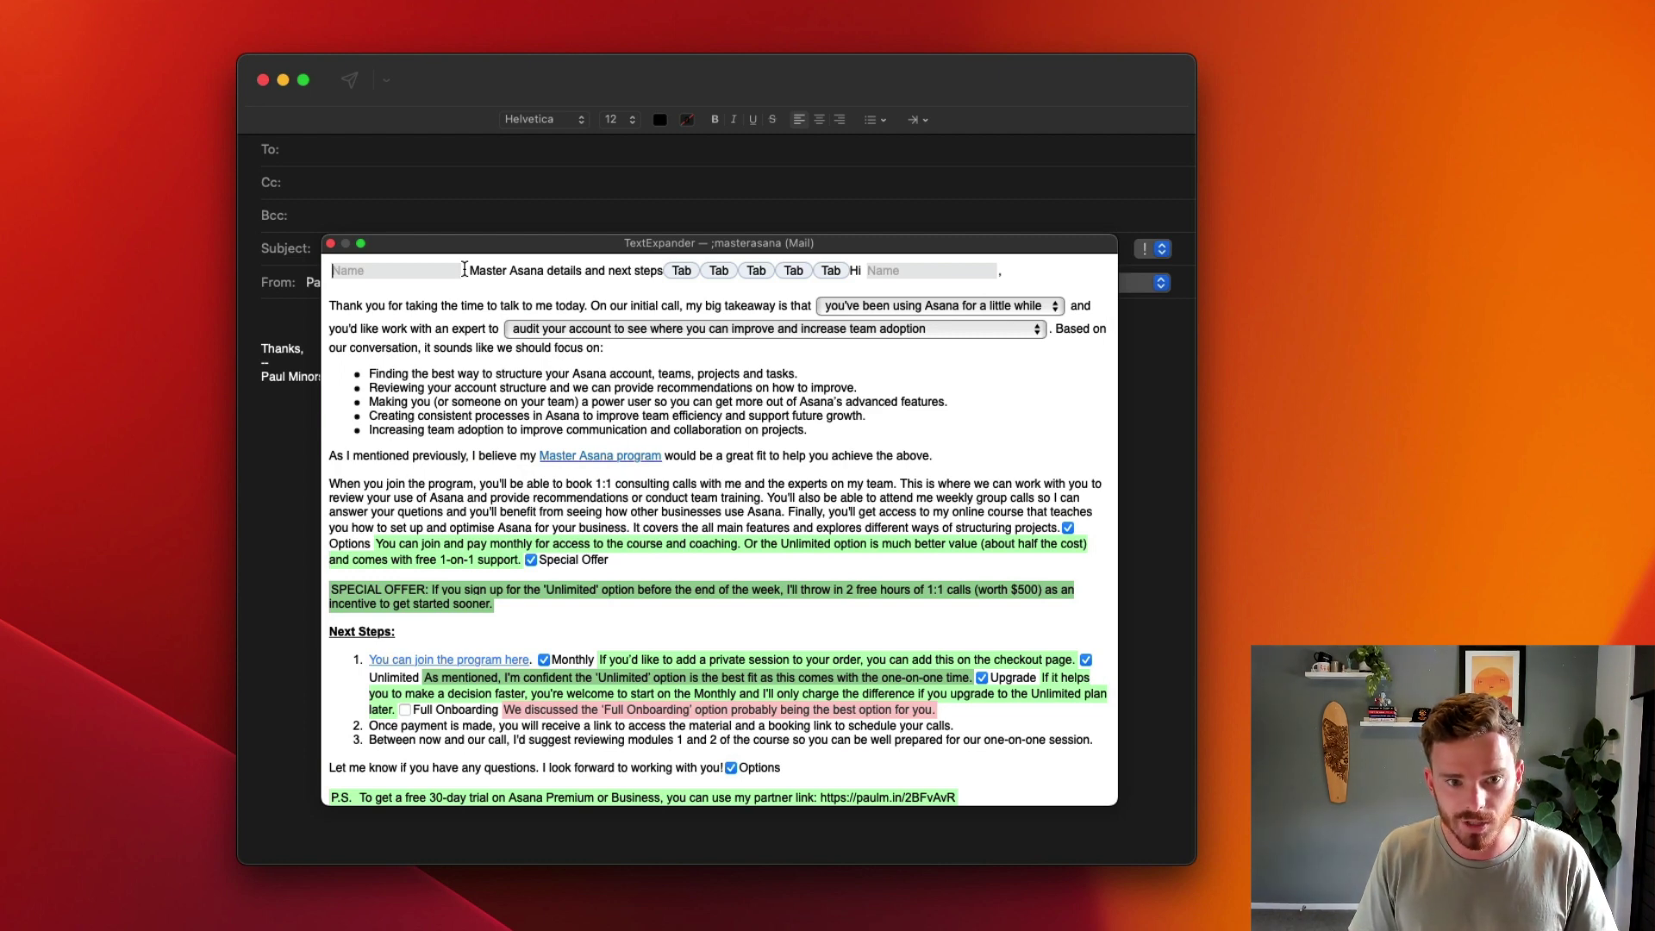
text(Jane)
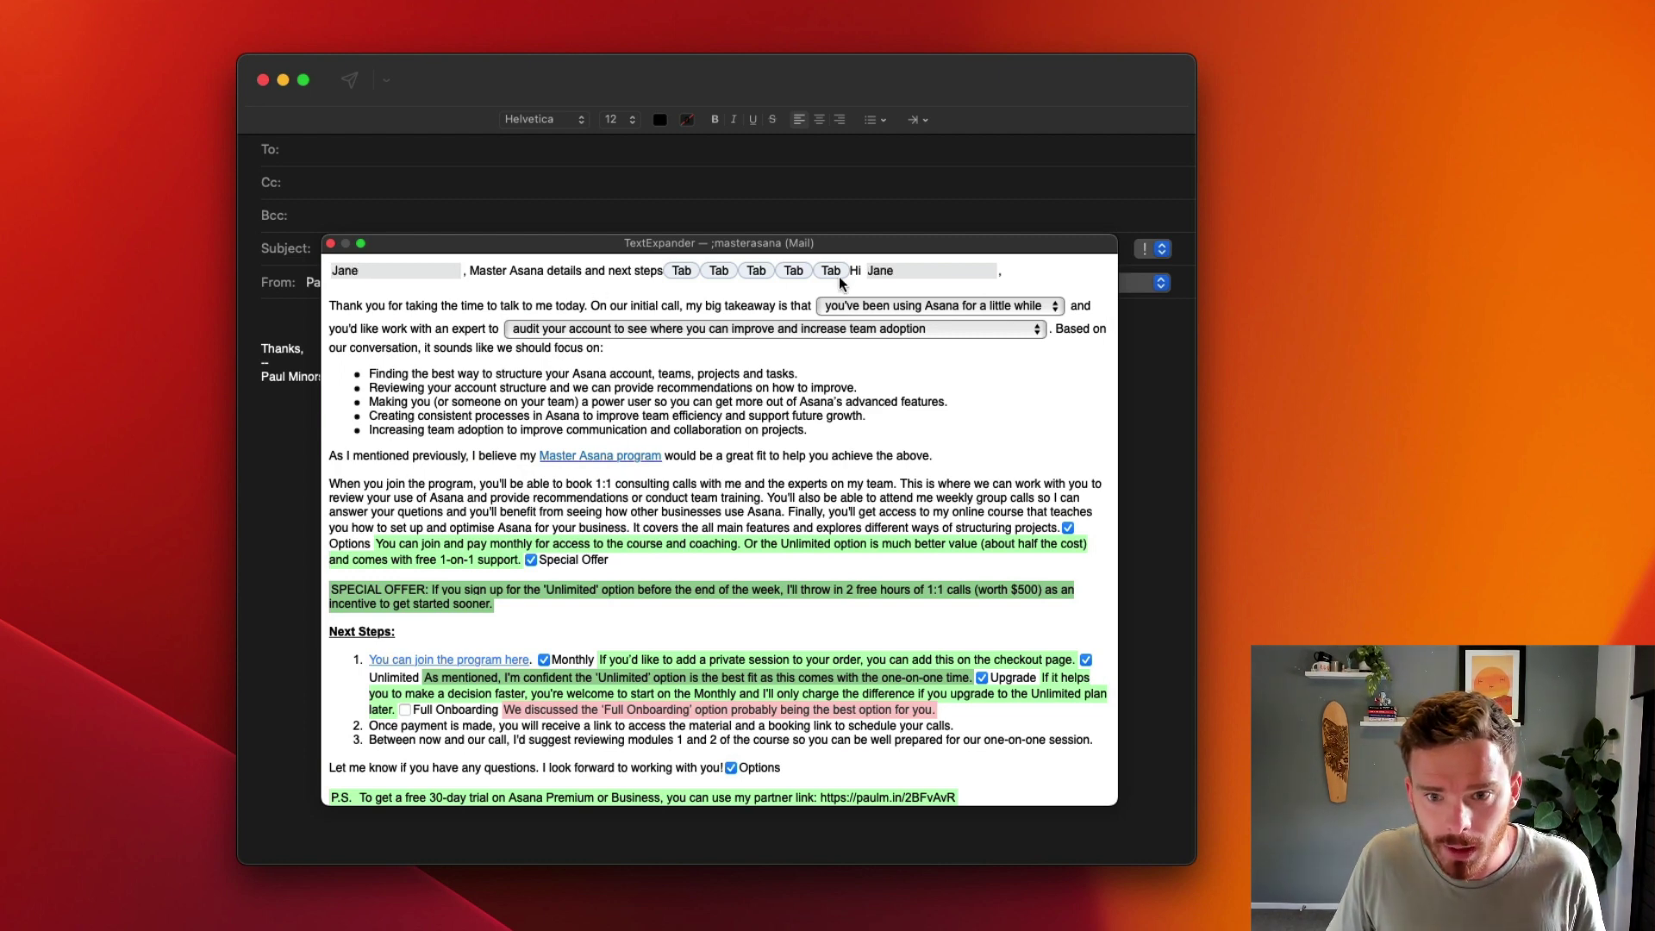
Set timing to 'you're brand new to Asana', expert to onboarding from day one, and exclude Options.
click(872, 305)
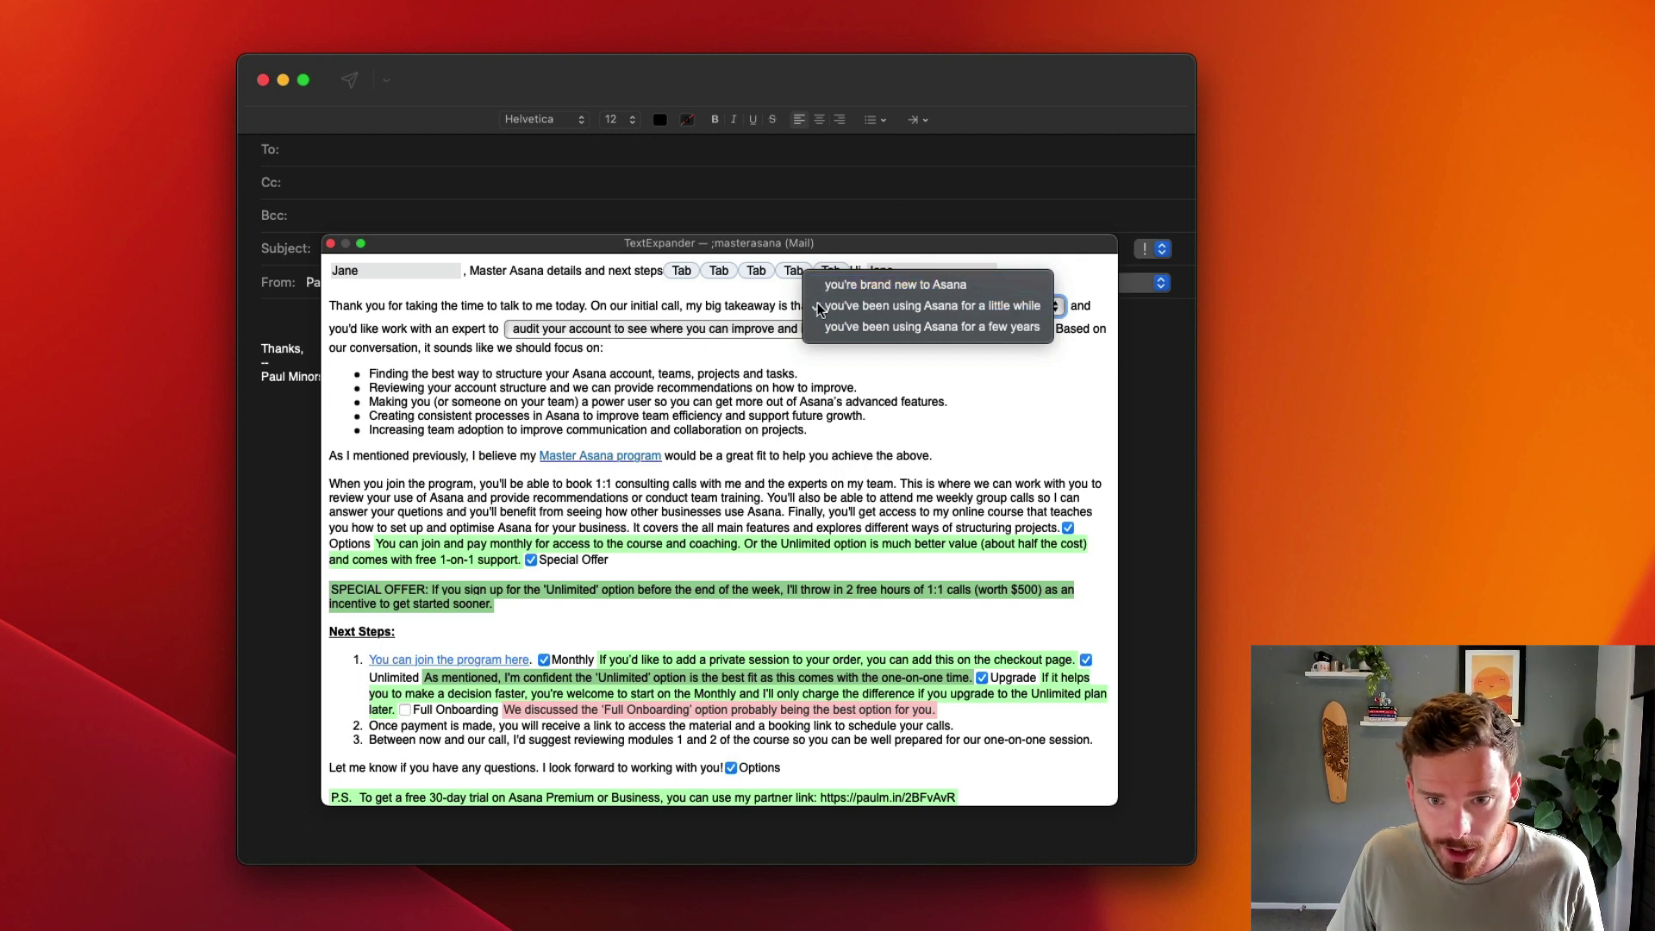
click(871, 294)
click(731, 328)
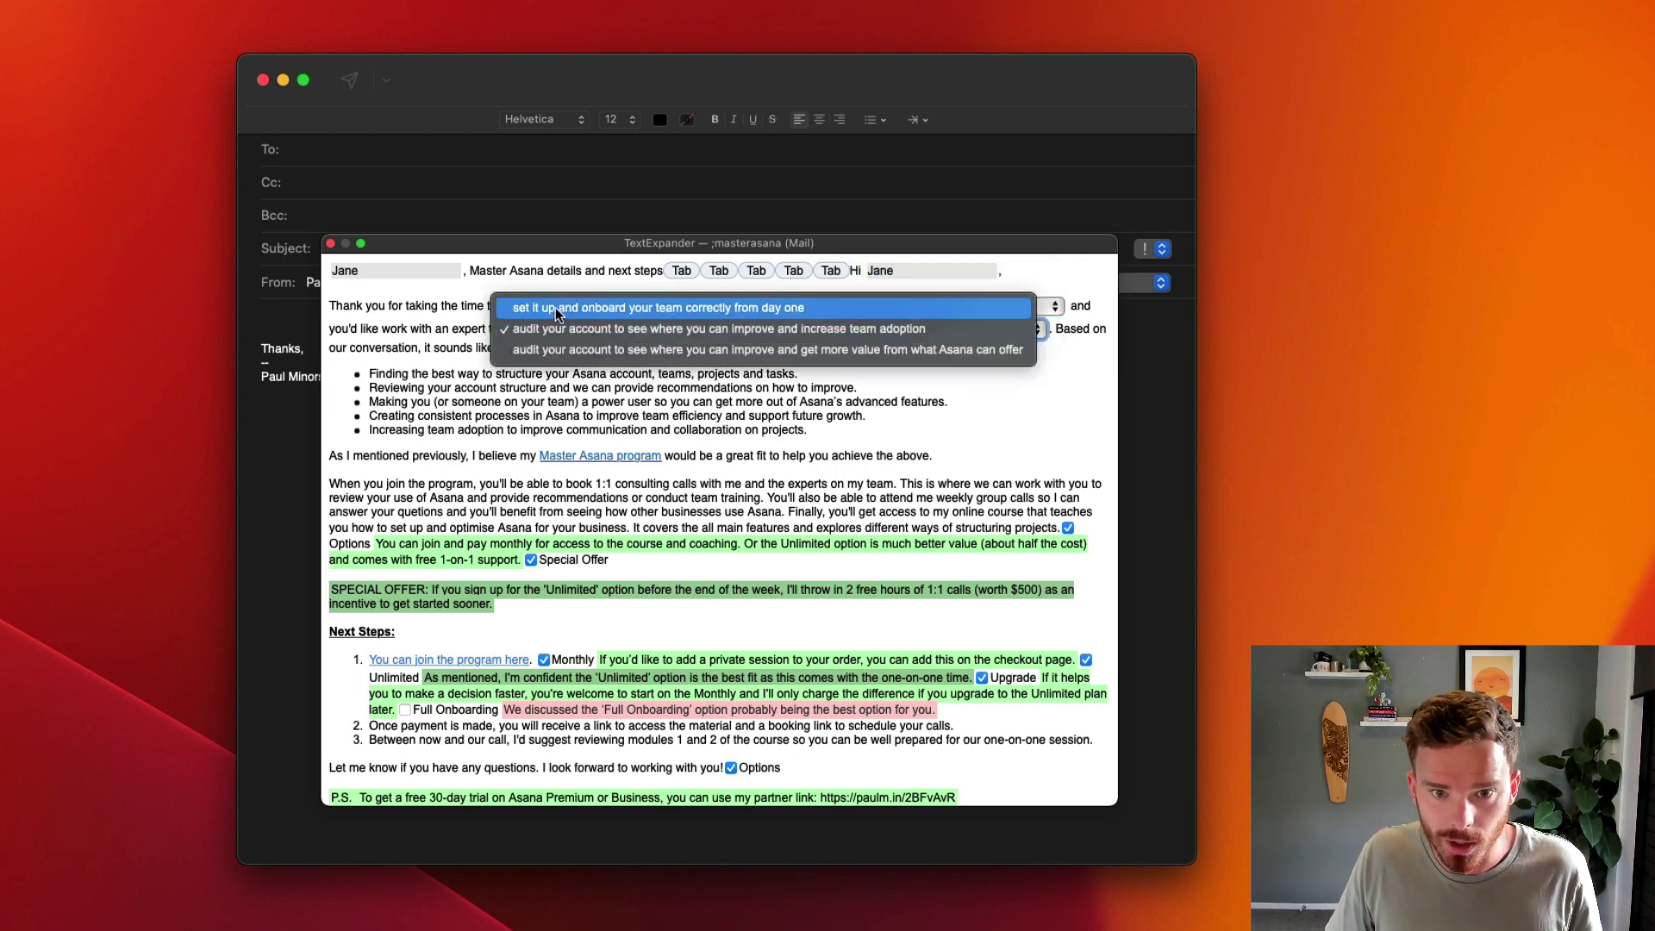
click(726, 310)
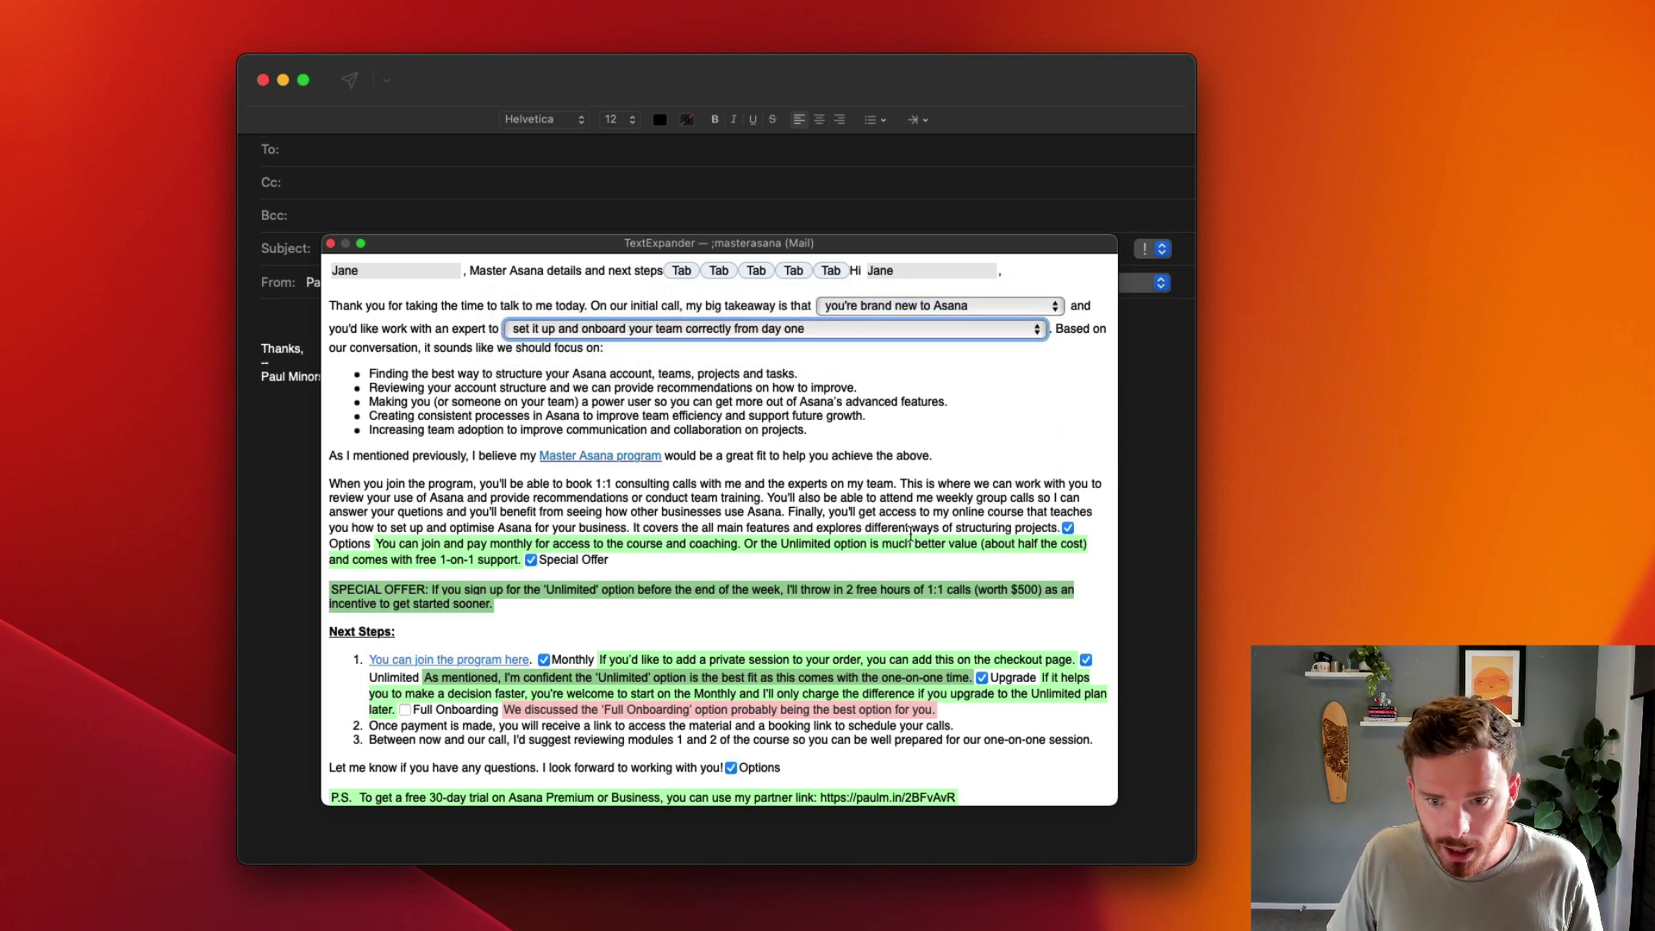
click(1068, 528)
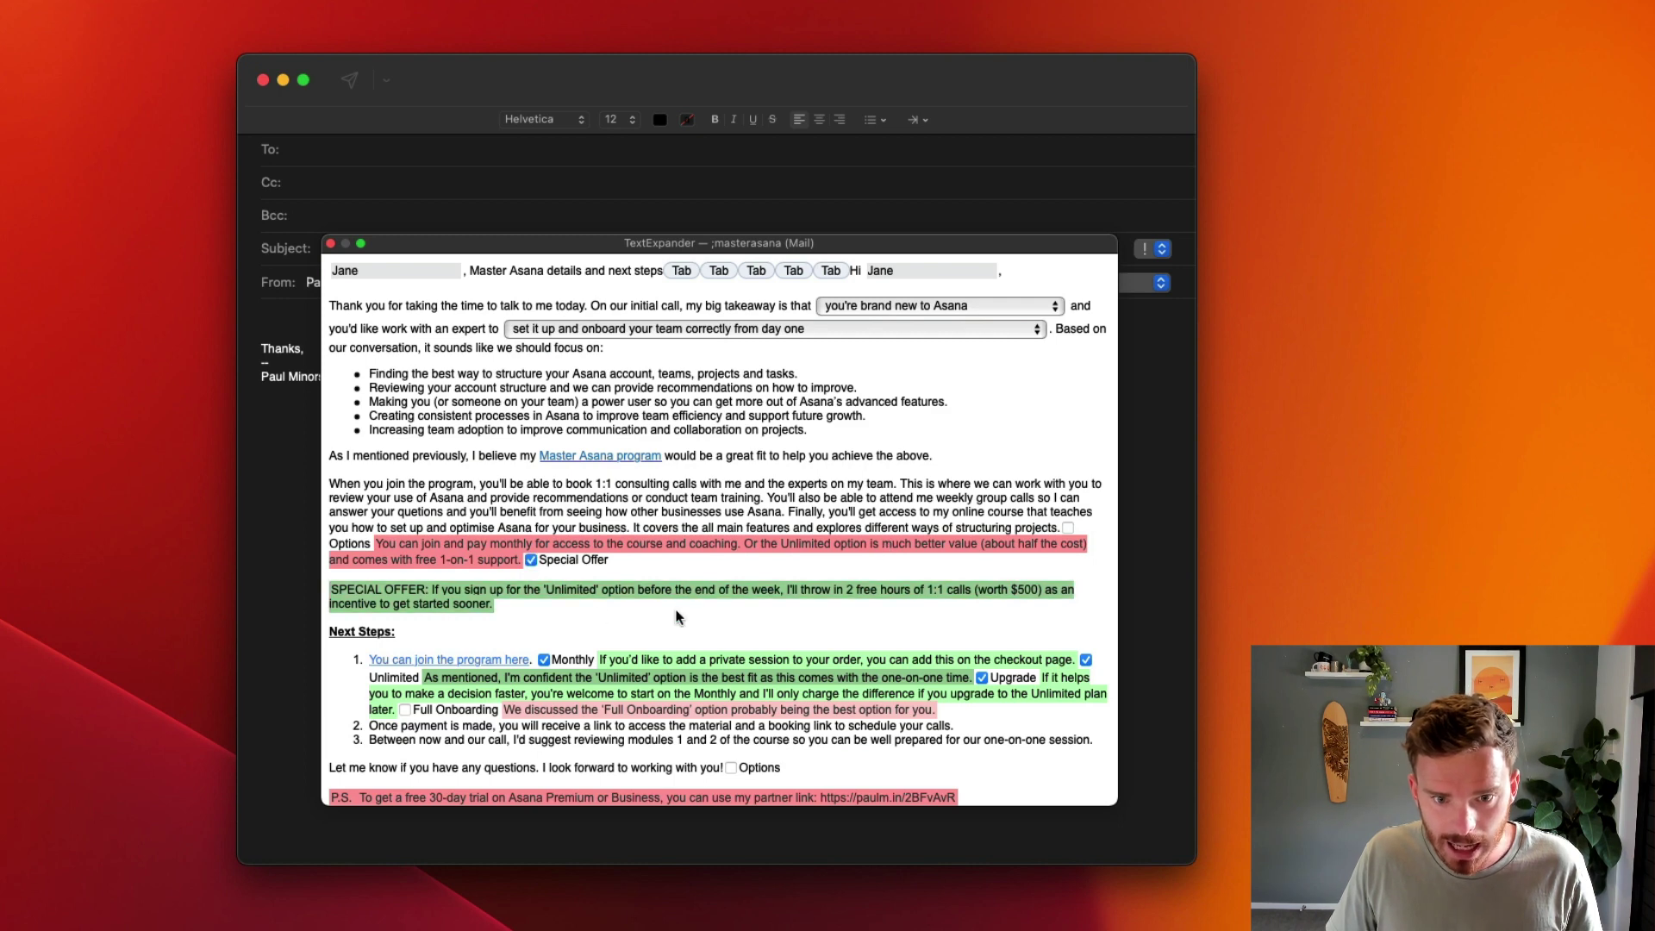
Exclude the Monthly and Unlimited sections and re-include both Options sections.
scroll(664, 672, down, 2)
click(544, 627)
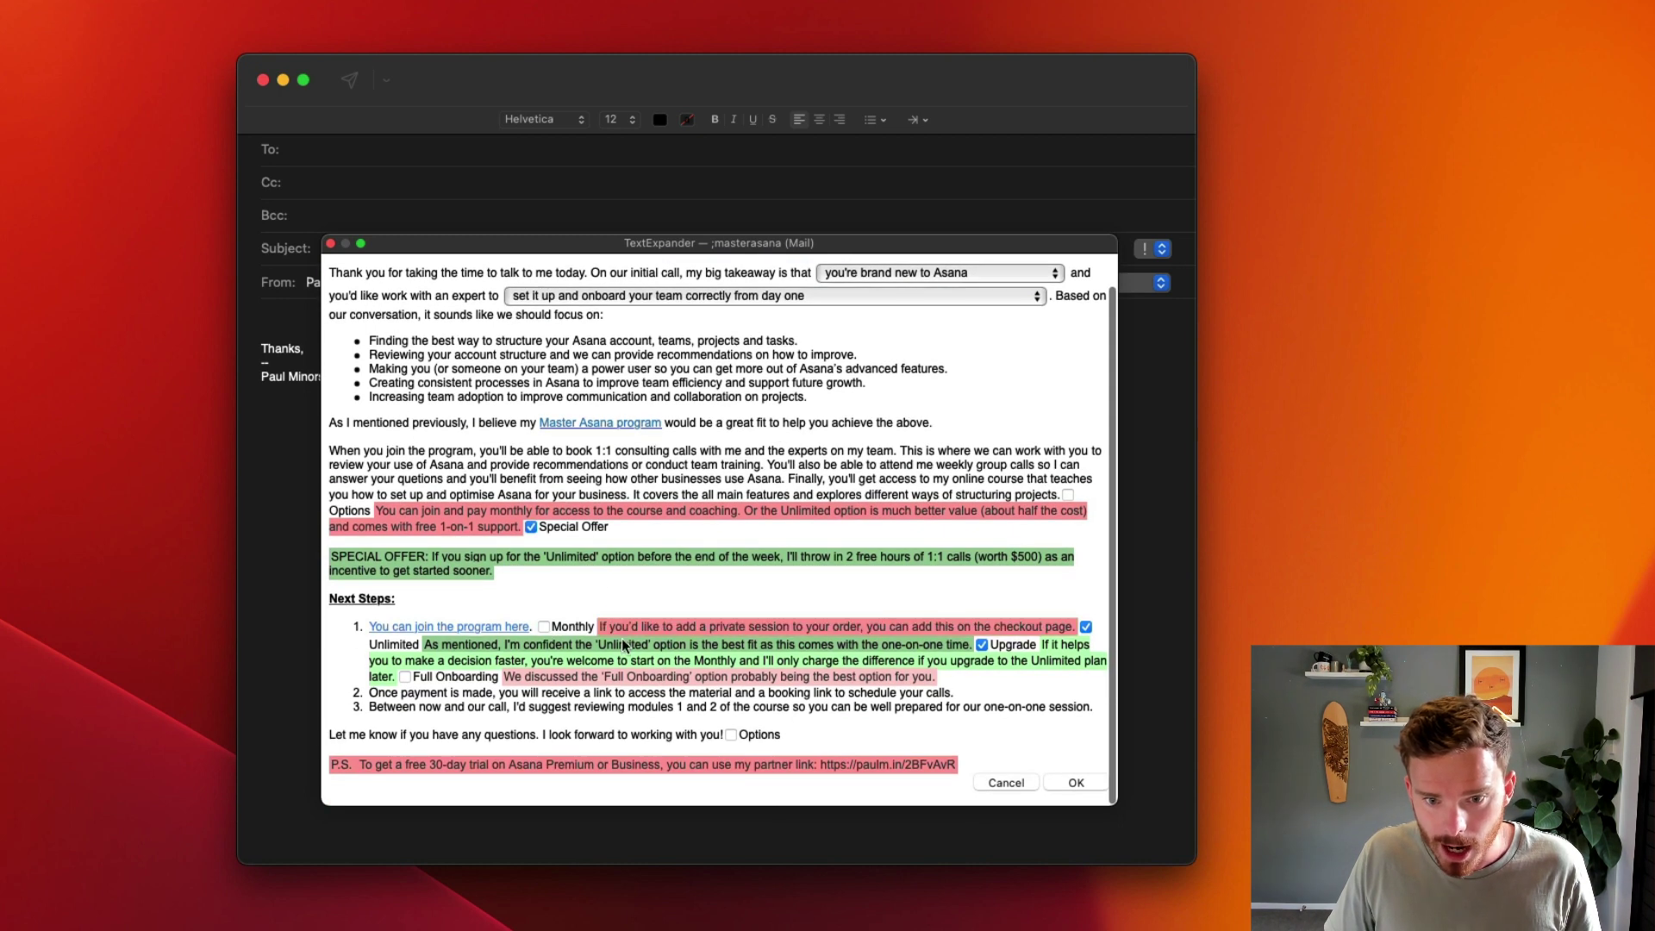
click(1085, 627)
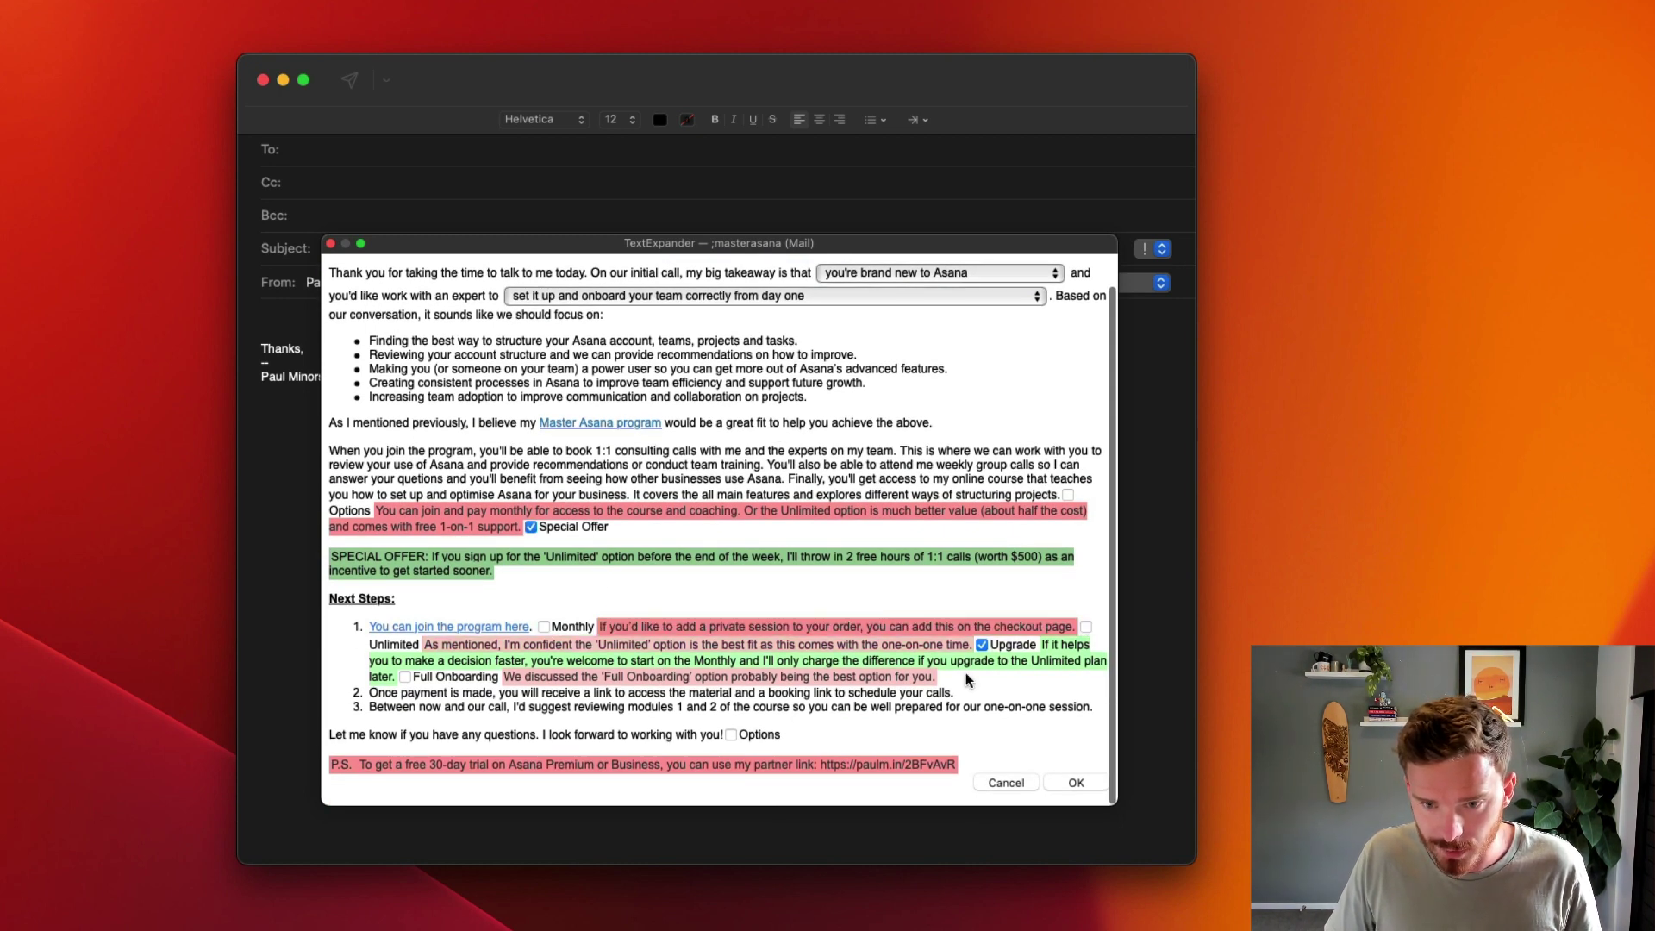
click(731, 734)
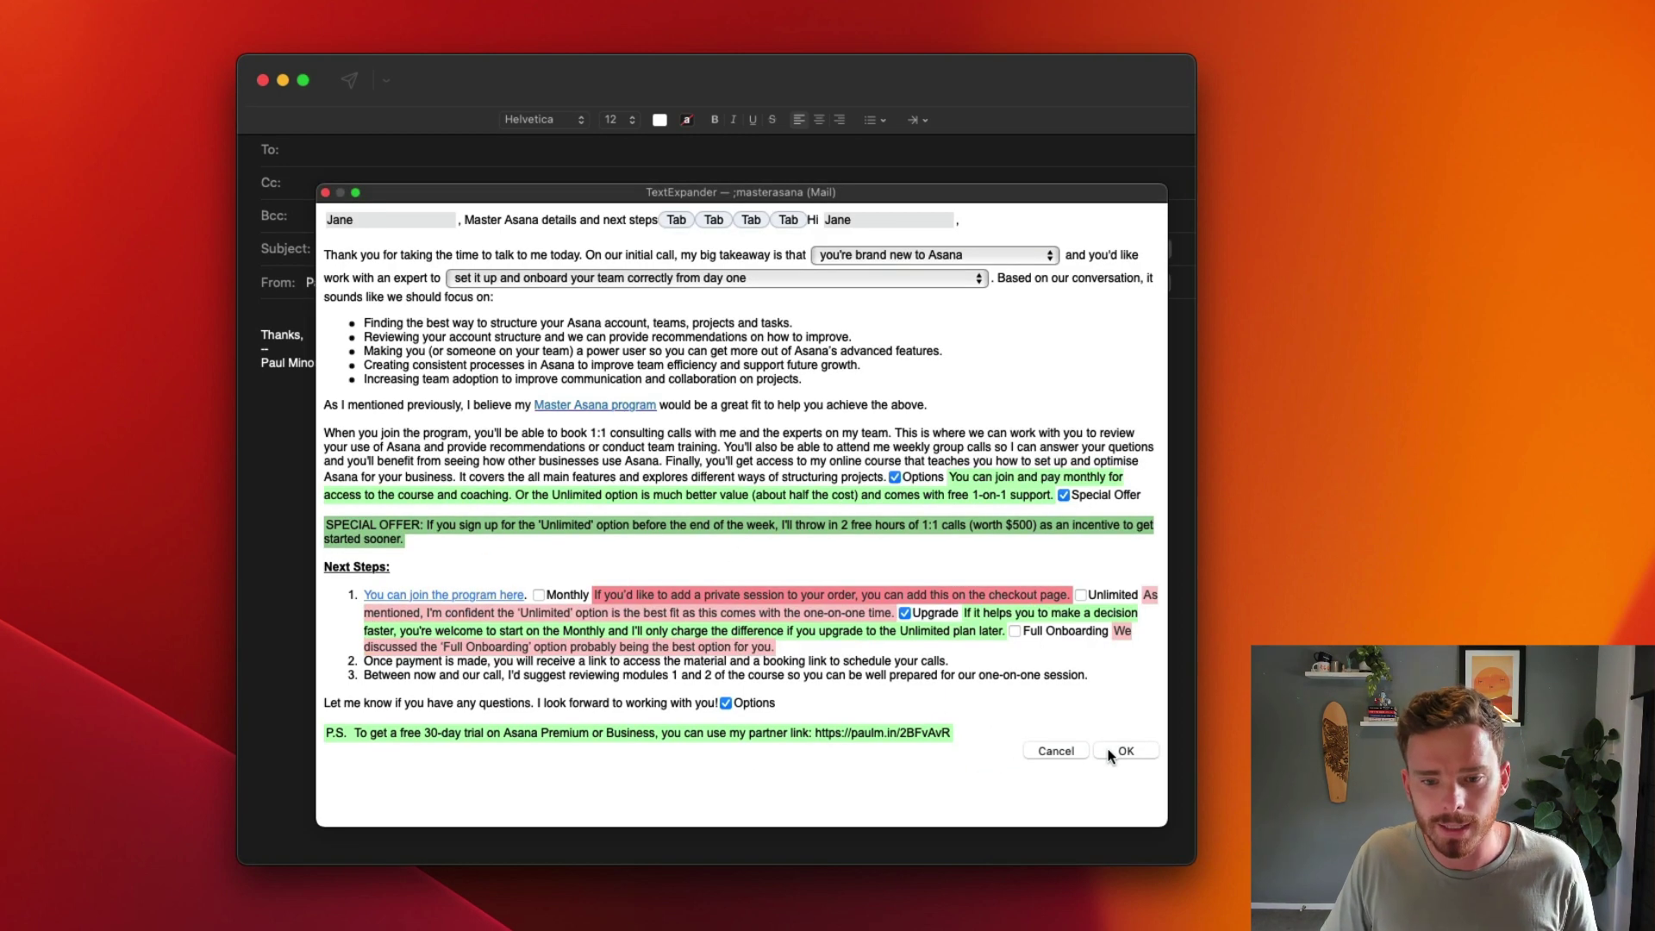
Insert the completed Master Asana snippet into the Mail message and highlight its subject line.
click(1110, 753)
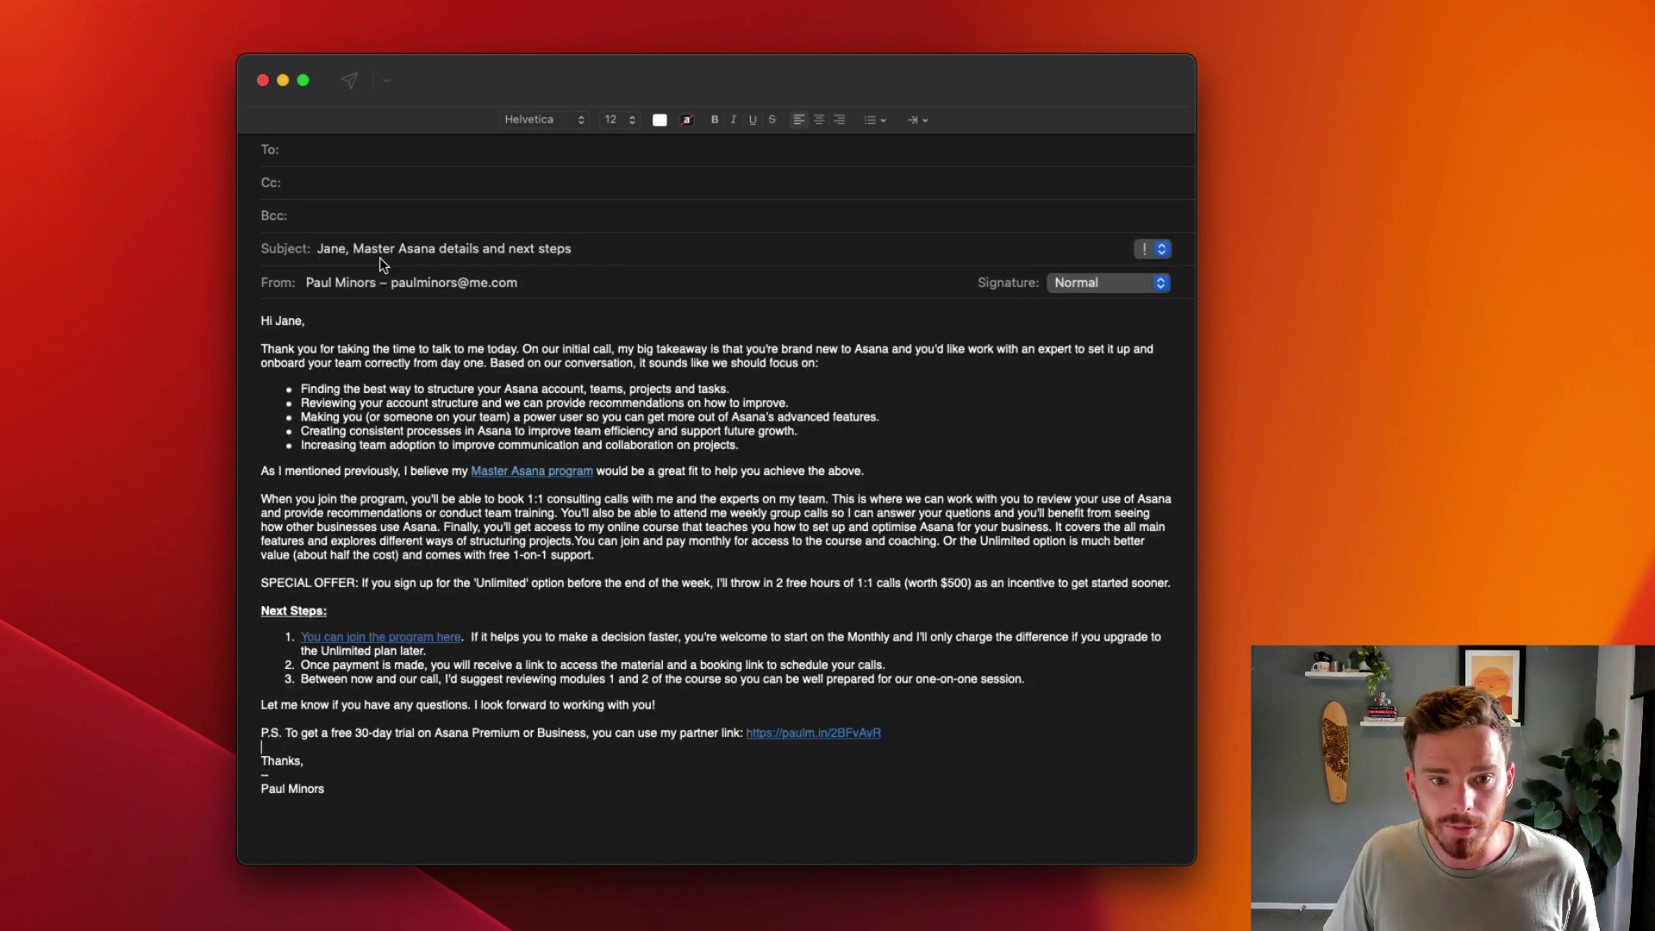
drag(324, 250, 665, 253)
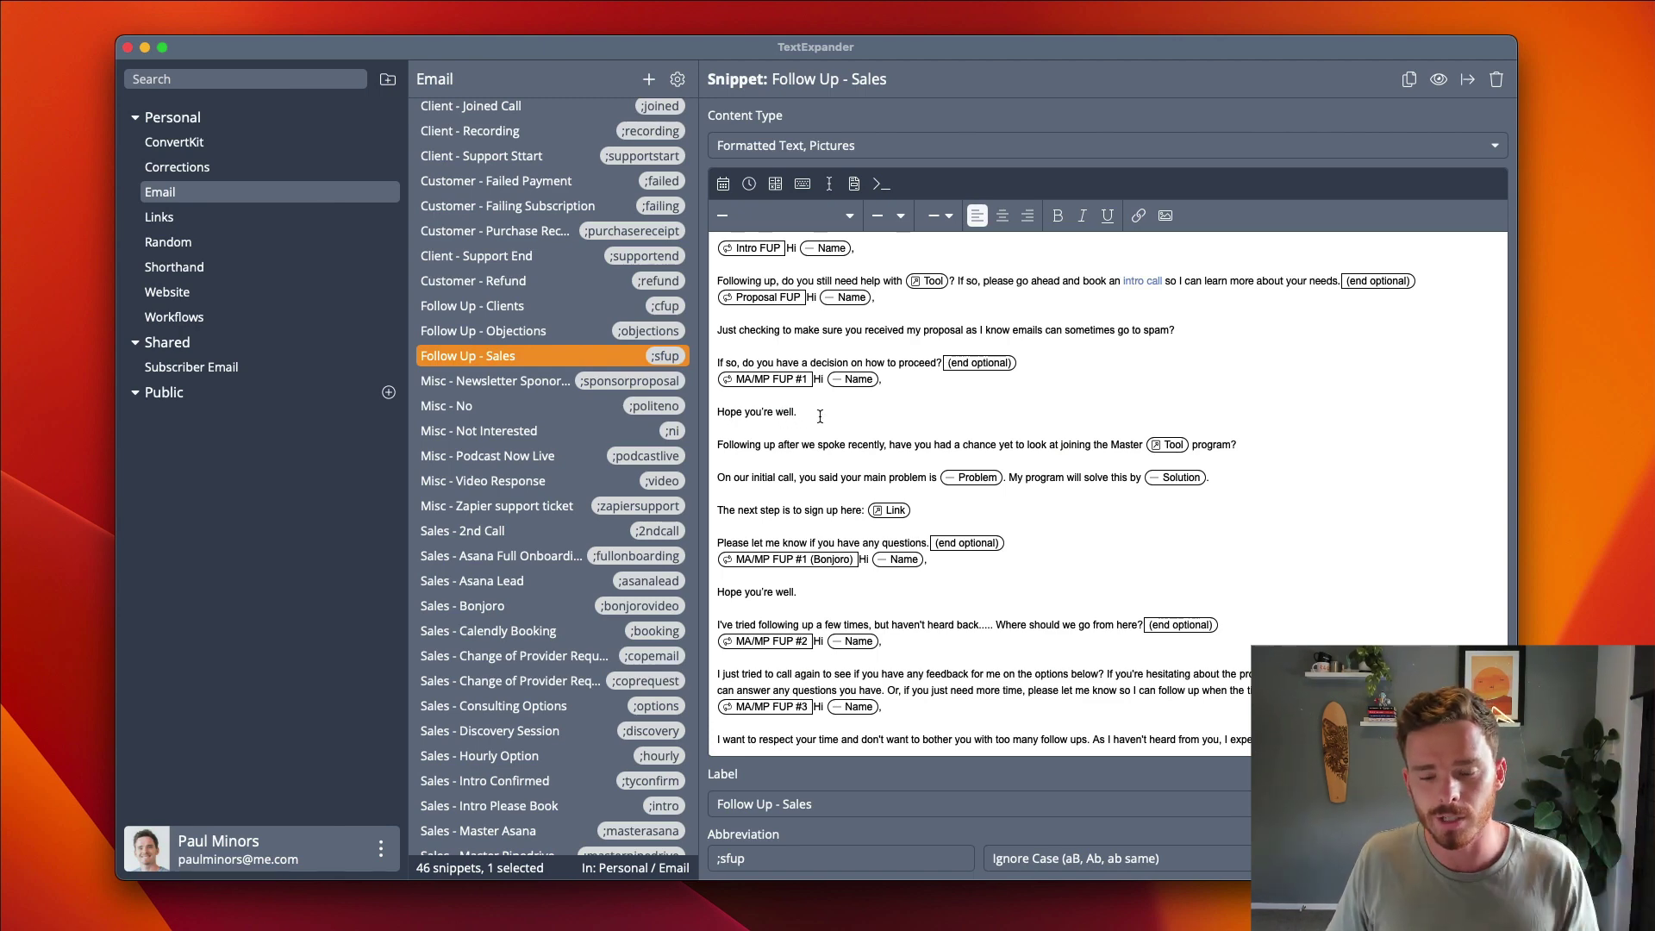
Scroll the Follow Up - Sales snippet and mark the first line of the Intro FUP section.
scroll(899, 439, down, 5)
scroll(980, 426, up, 5)
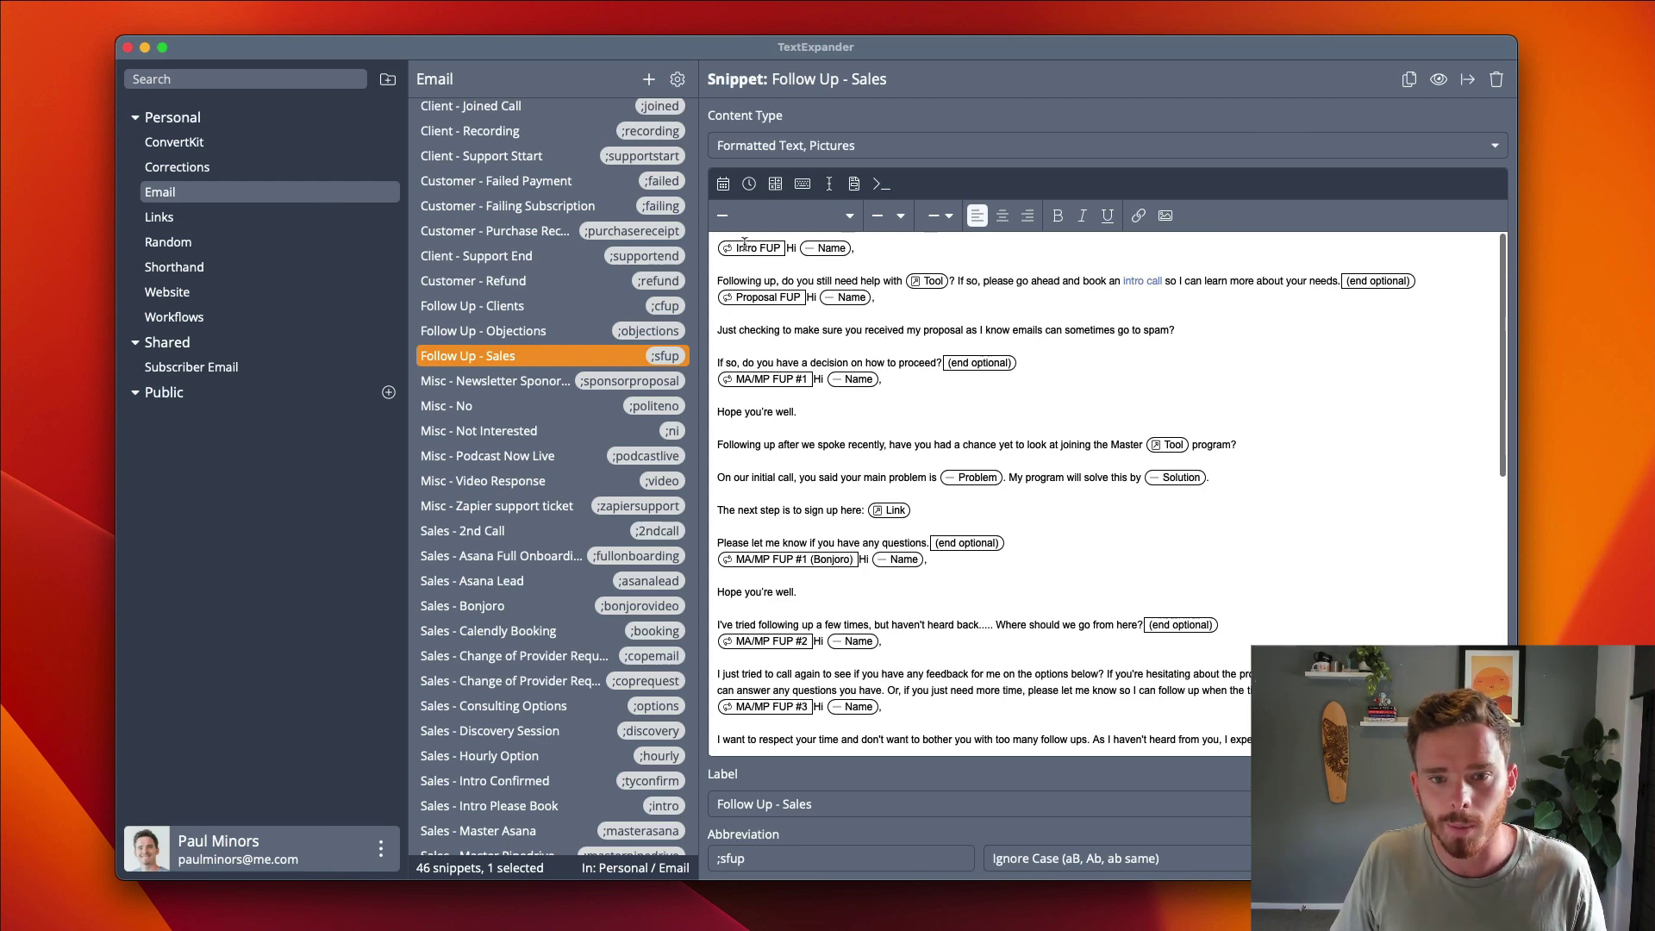
scroll(848, 321, down, 10)
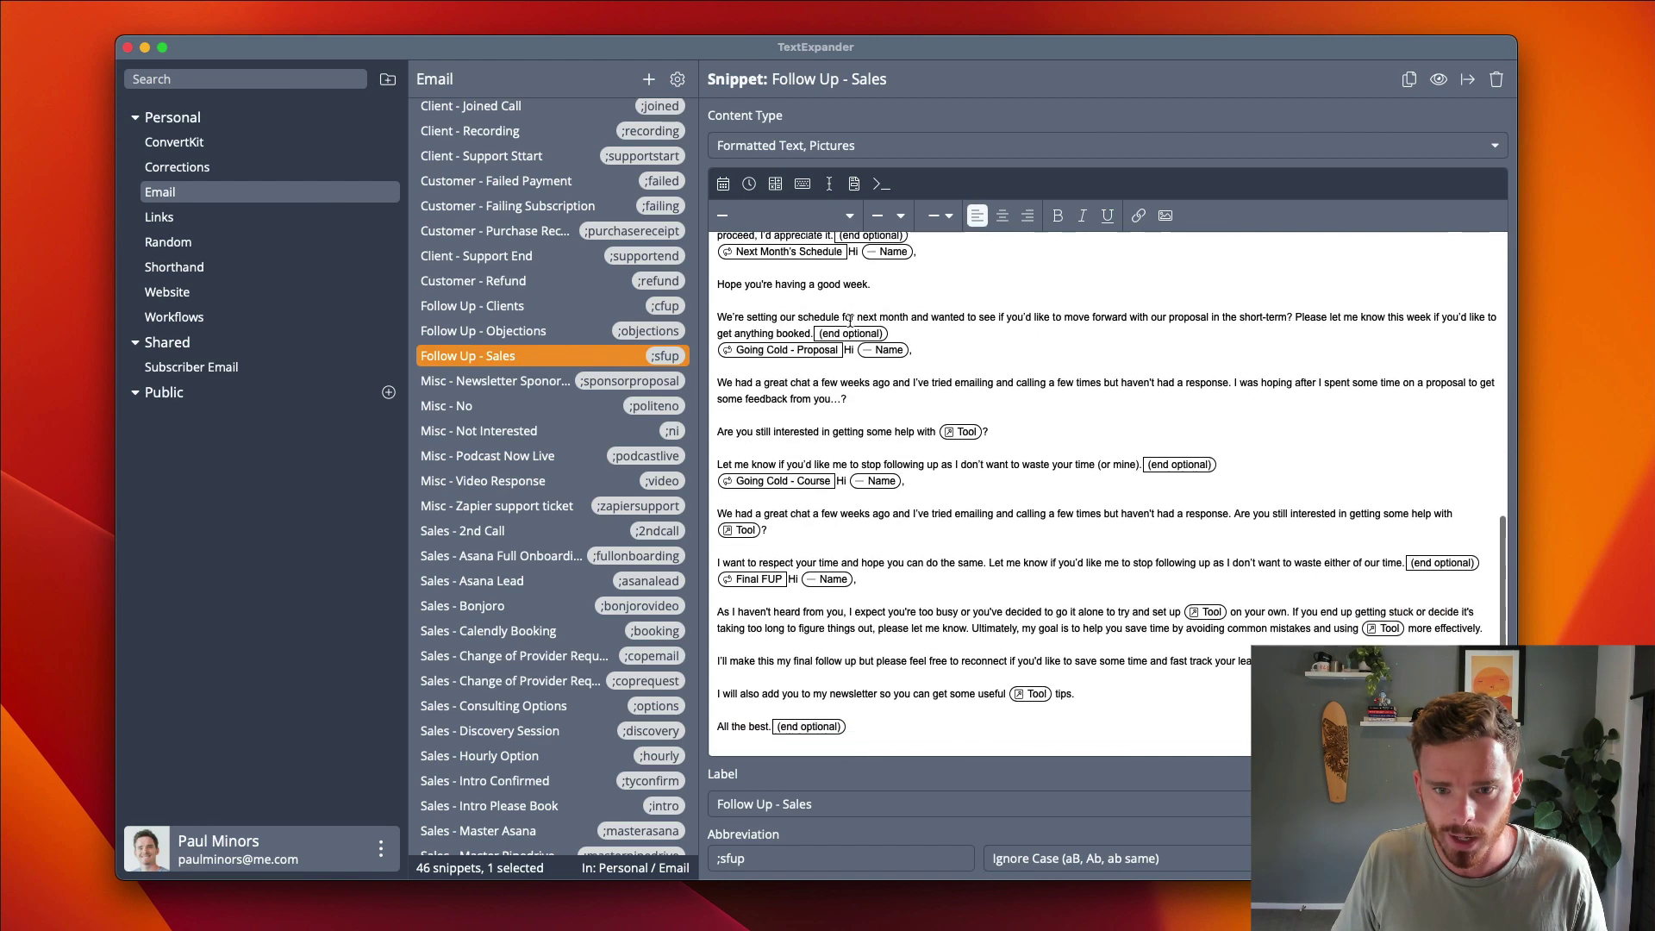
scroll(979, 521, up, 5)
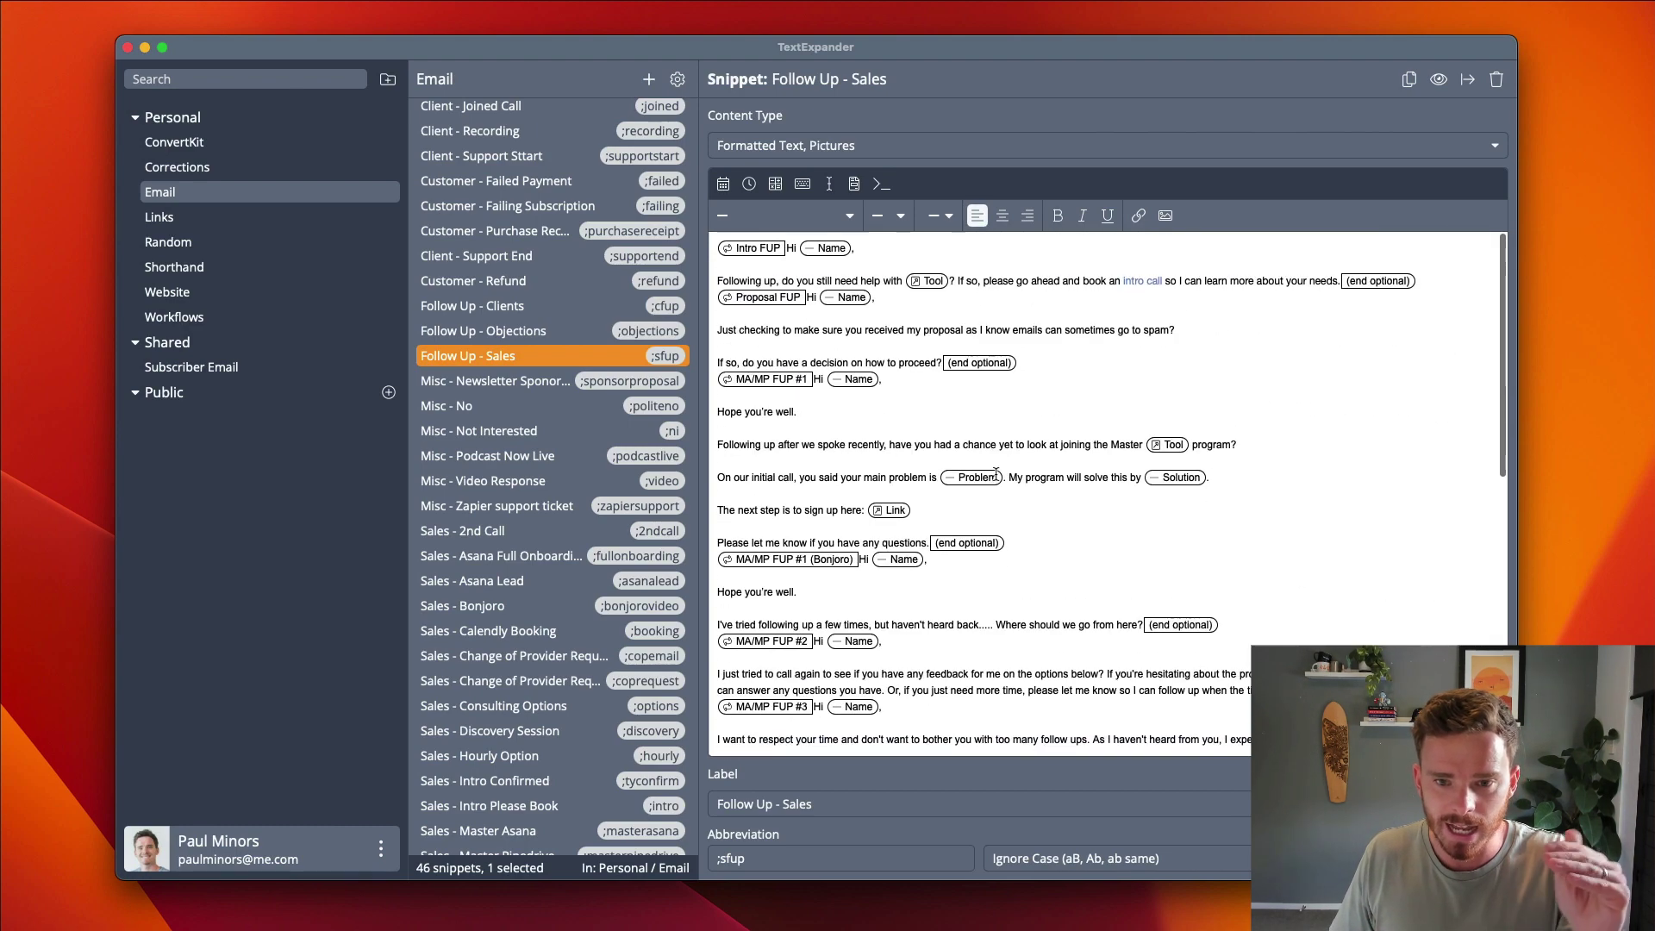
scroll(998, 476, down, 5)
scroll(998, 476, up, 10)
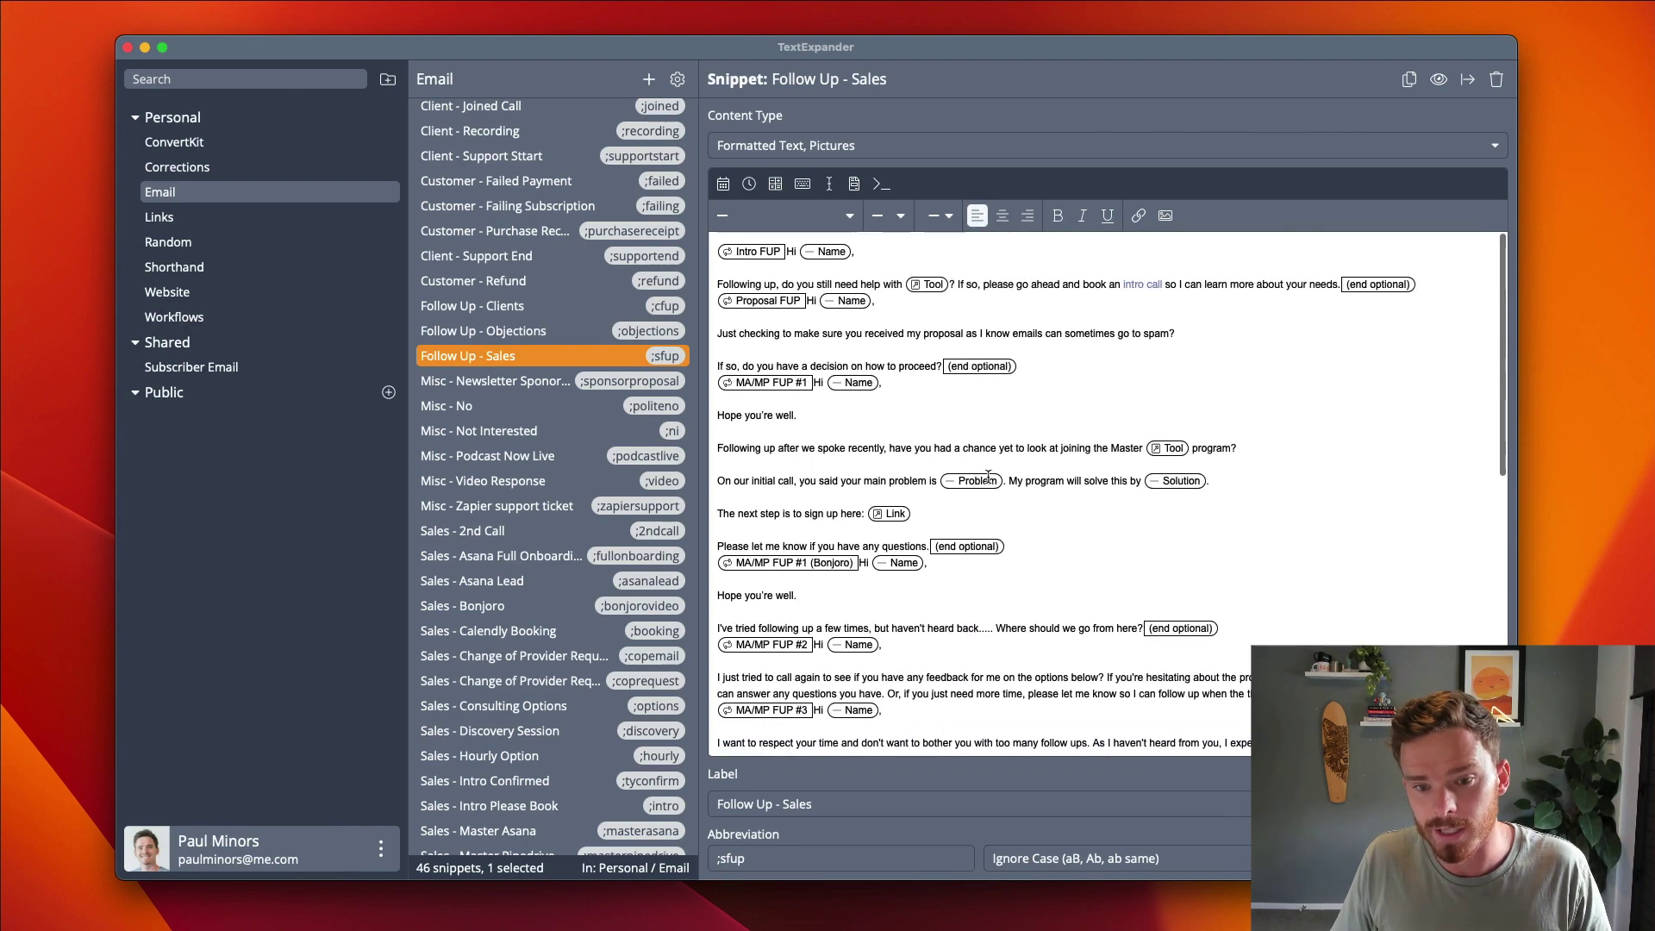
click(767, 249)
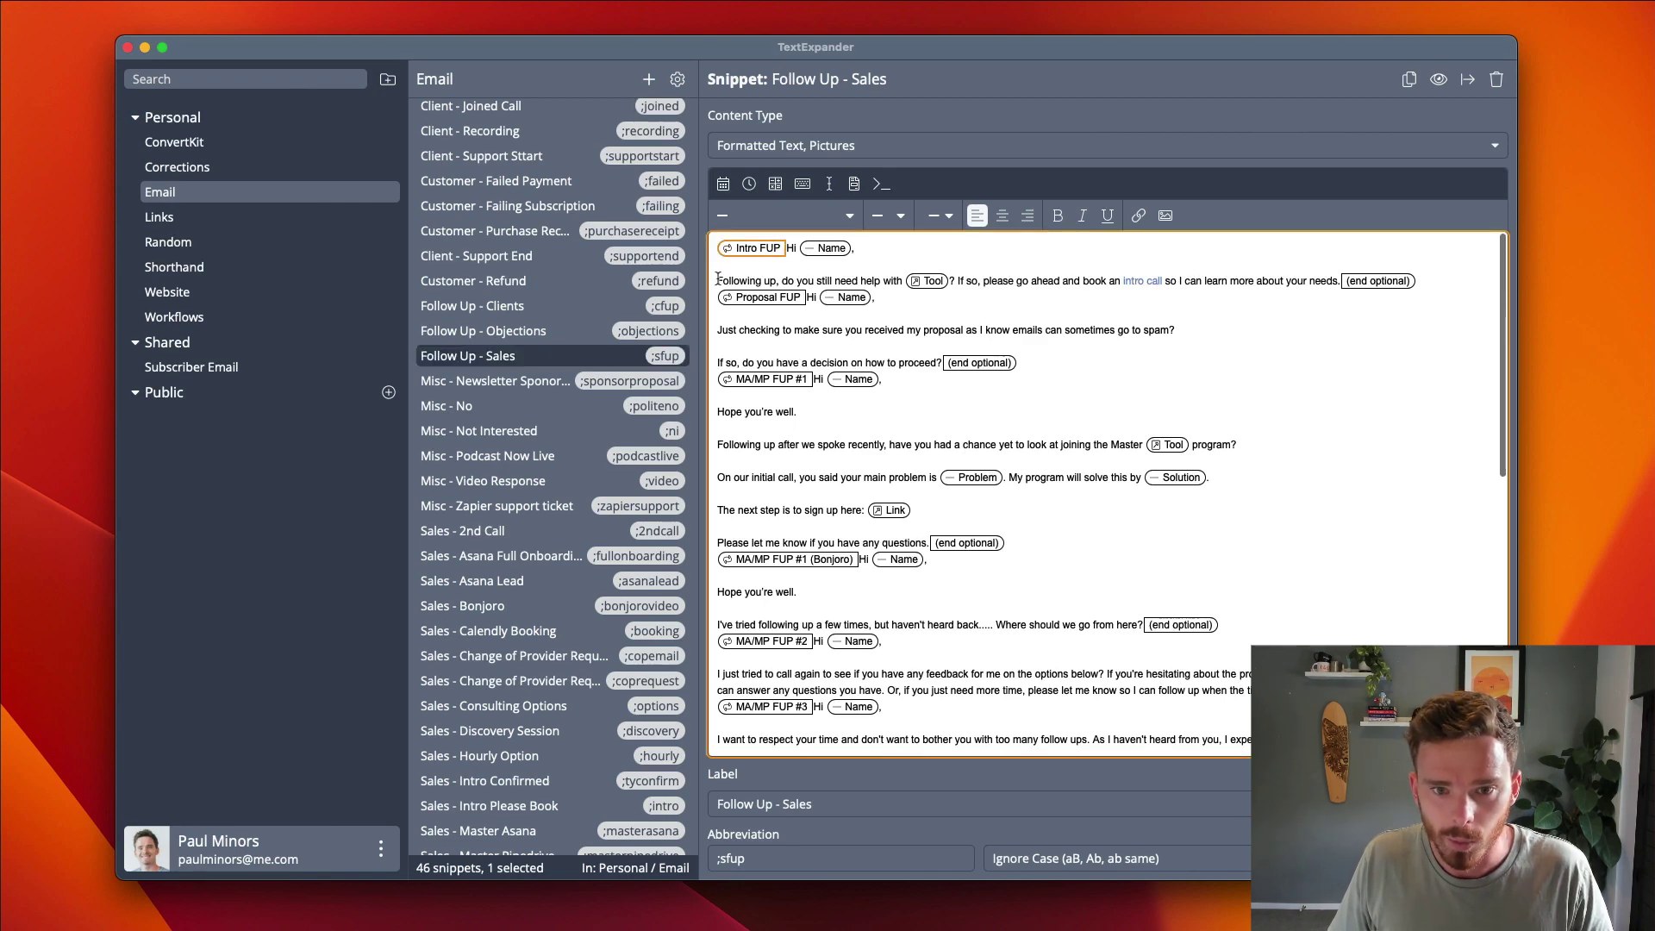
drag(717, 279, 1335, 282)
click(1155, 318)
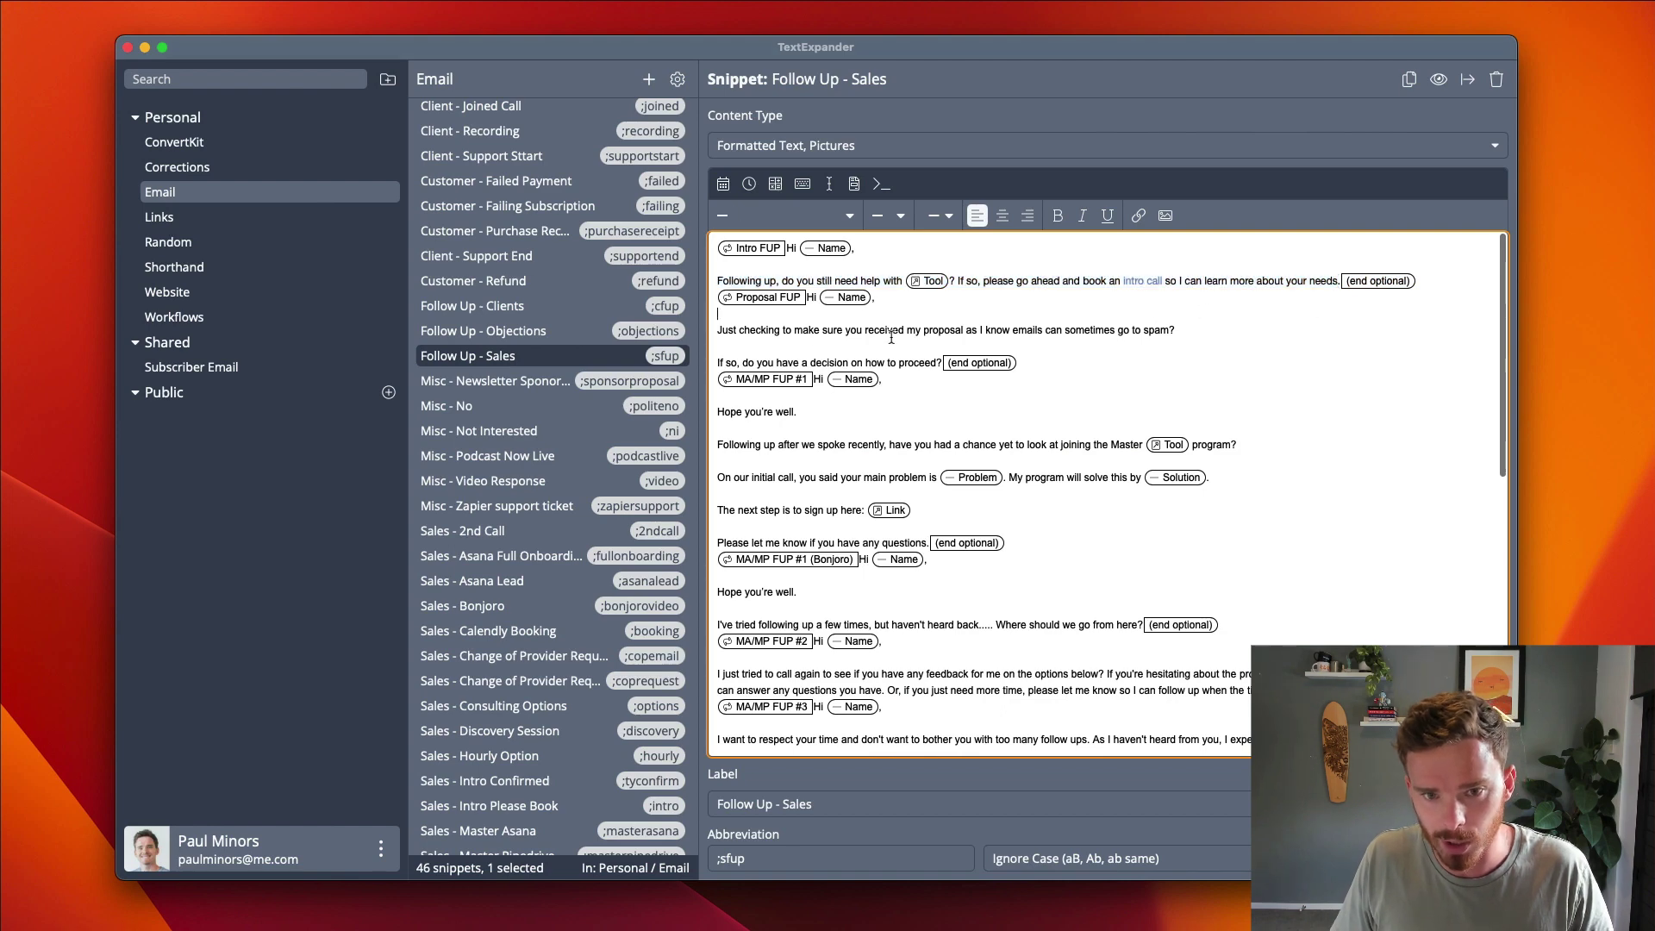
Mark the remaining follow-up blocks, including the 'I just tried…' and 'I want to respect…' sections.
scroll(770, 342, down, 2)
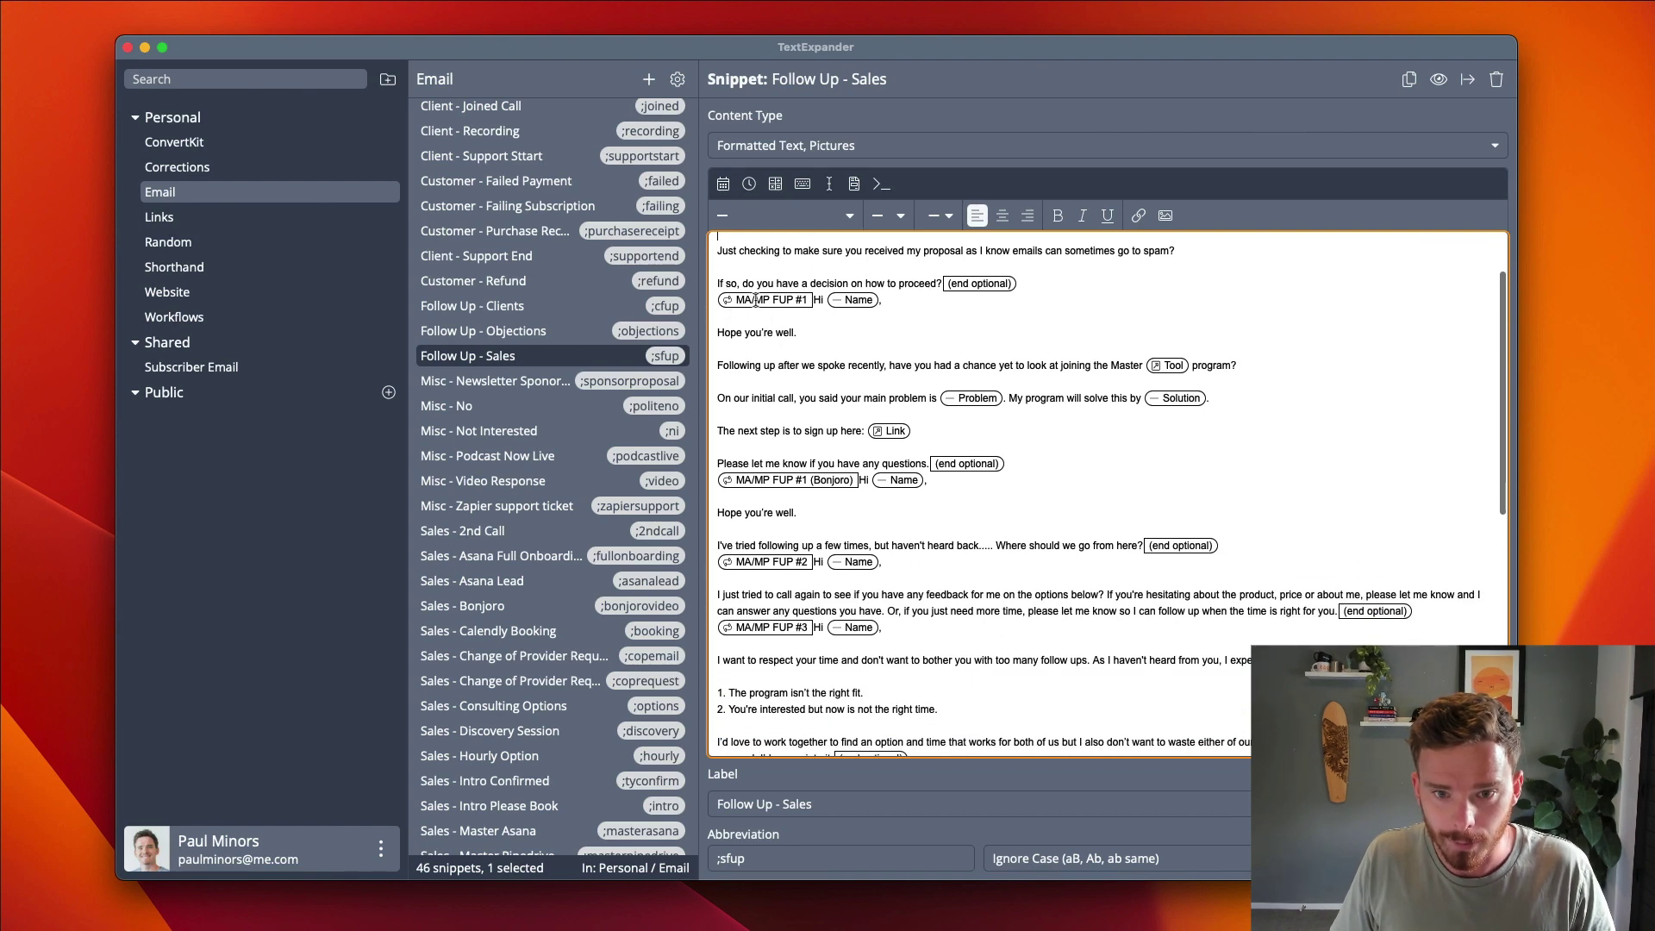
drag(718, 331, 896, 431)
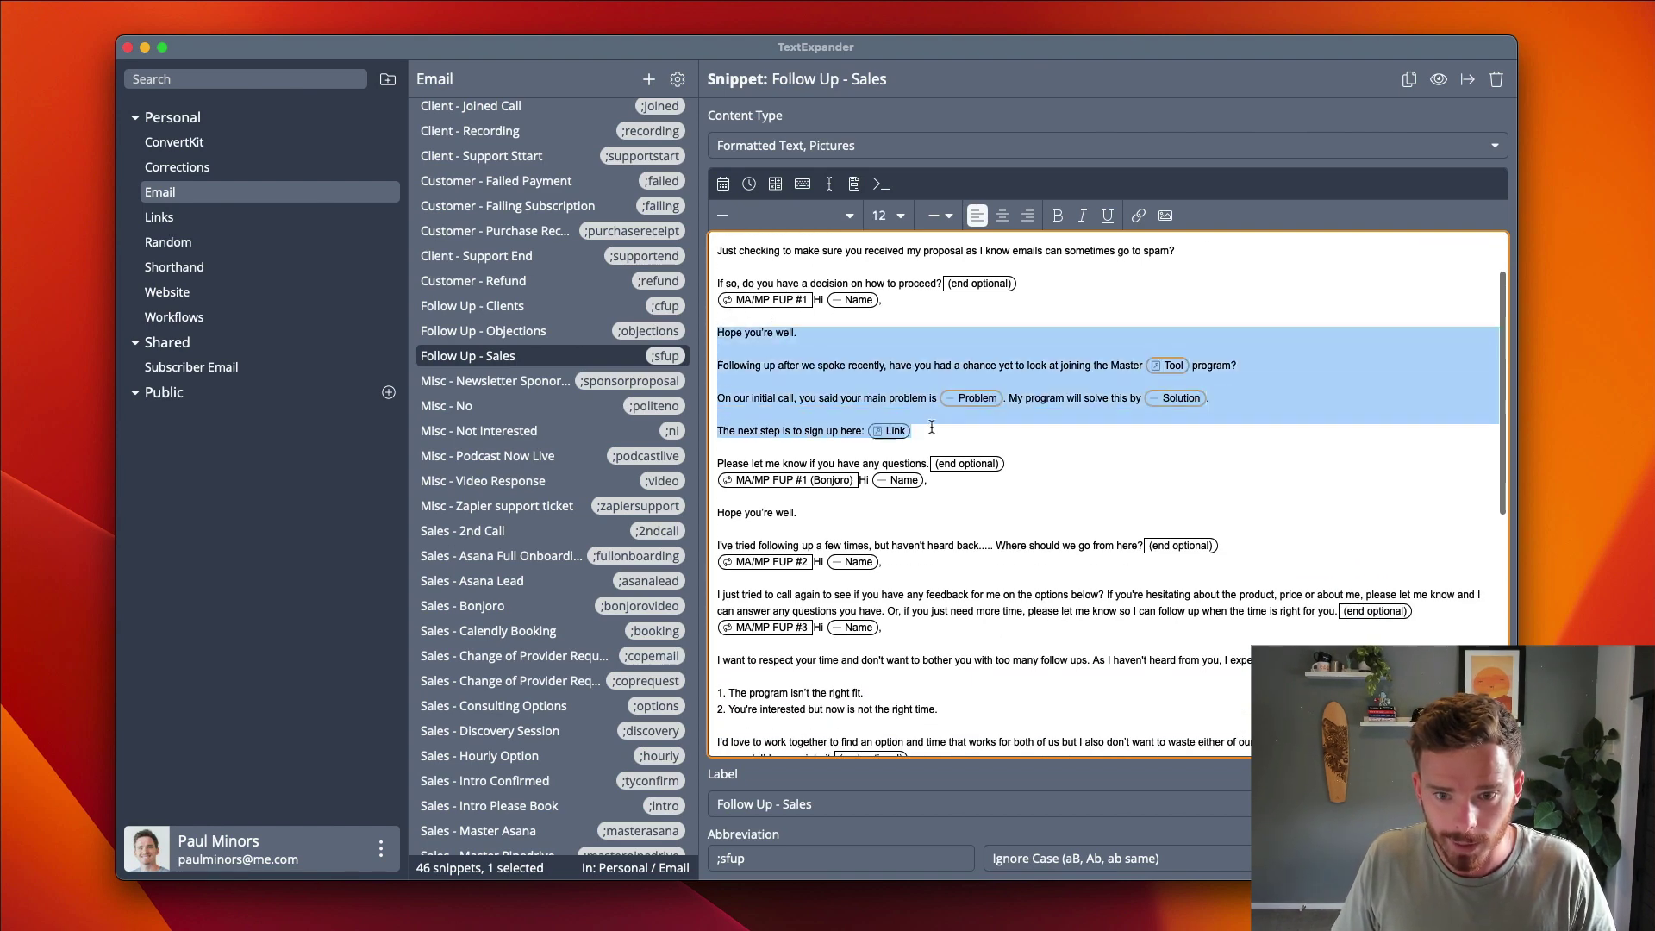
scroll(923, 424, down, 2)
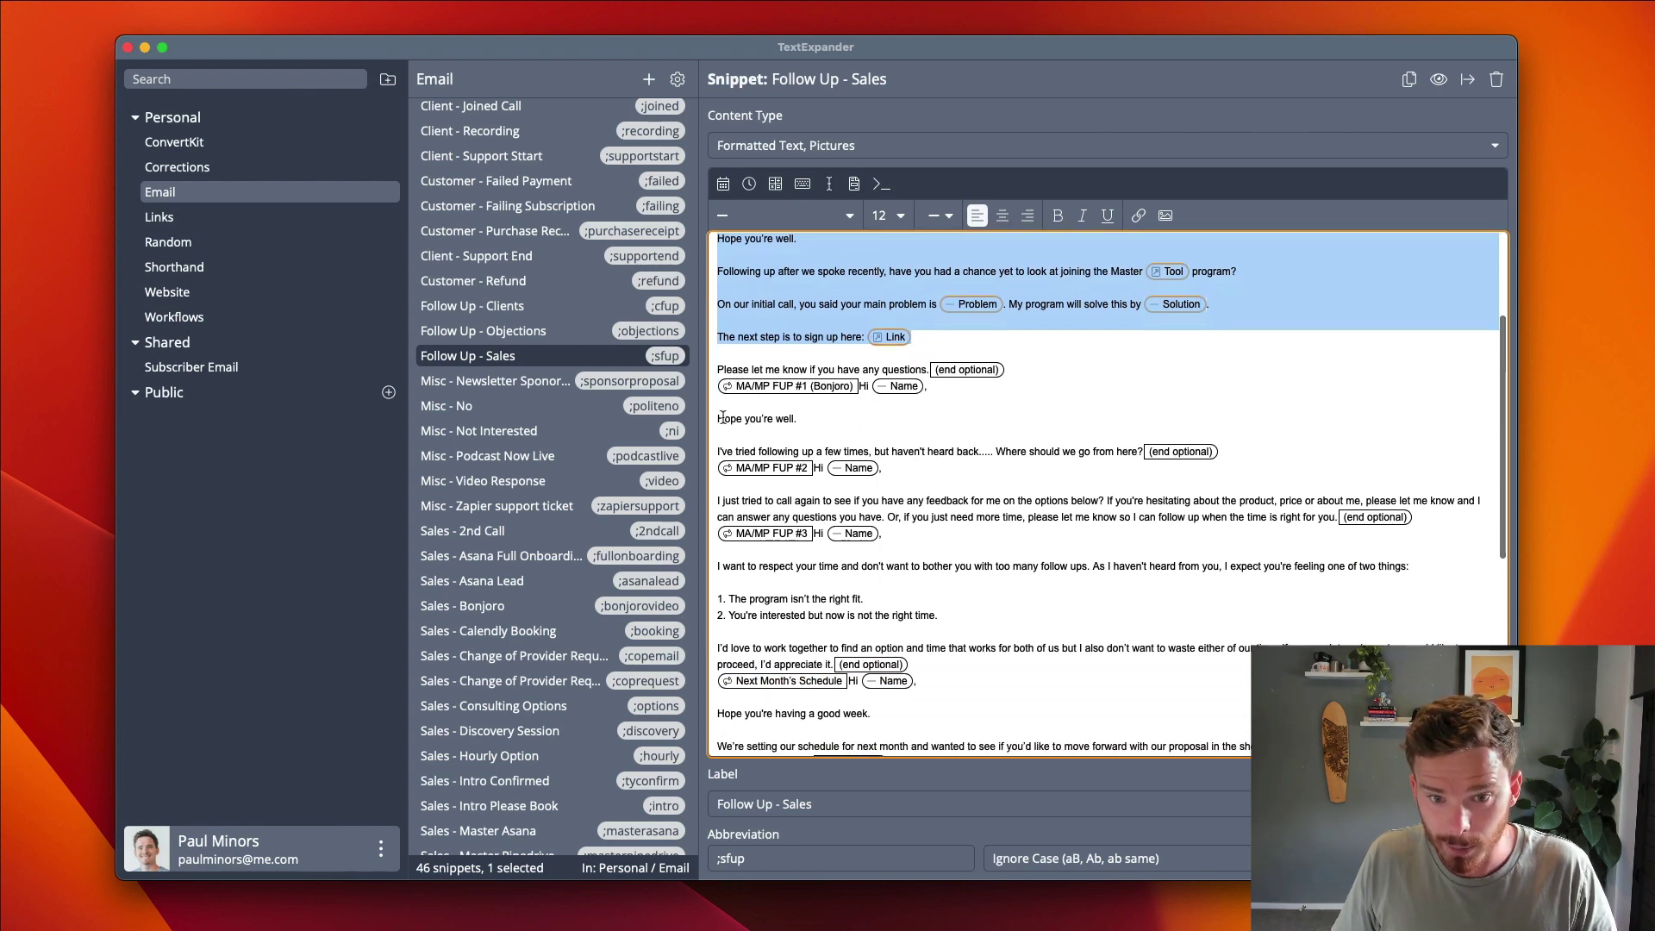
drag(719, 419, 1092, 451)
scroll(862, 444, down, 2)
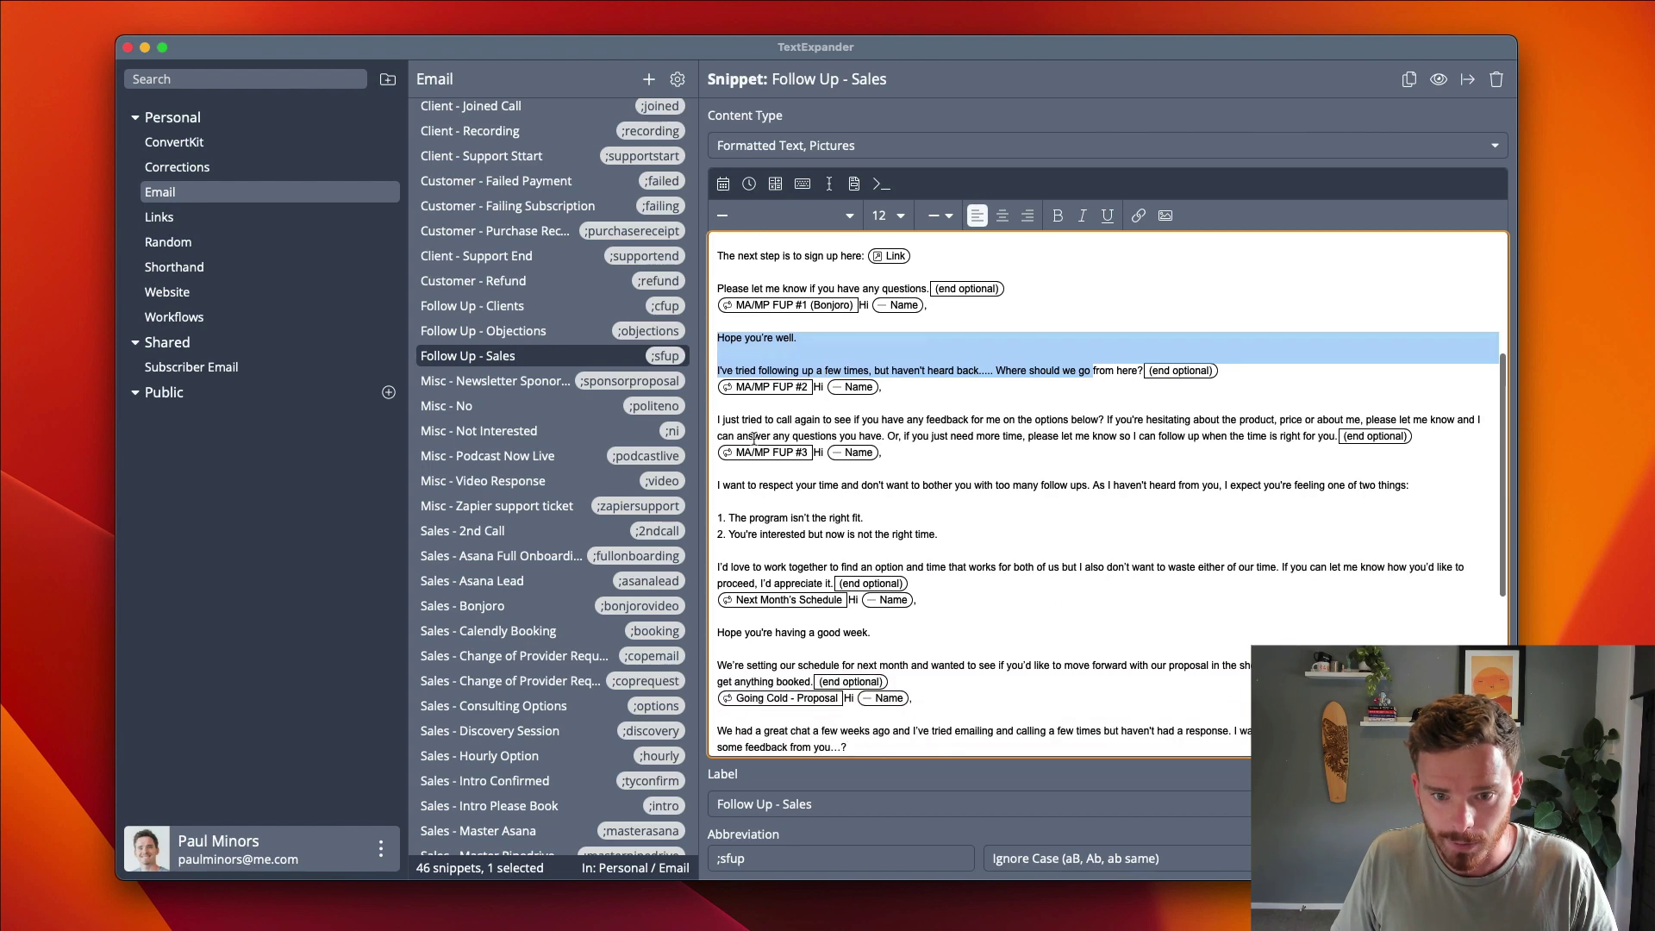
drag(724, 412, 1125, 444)
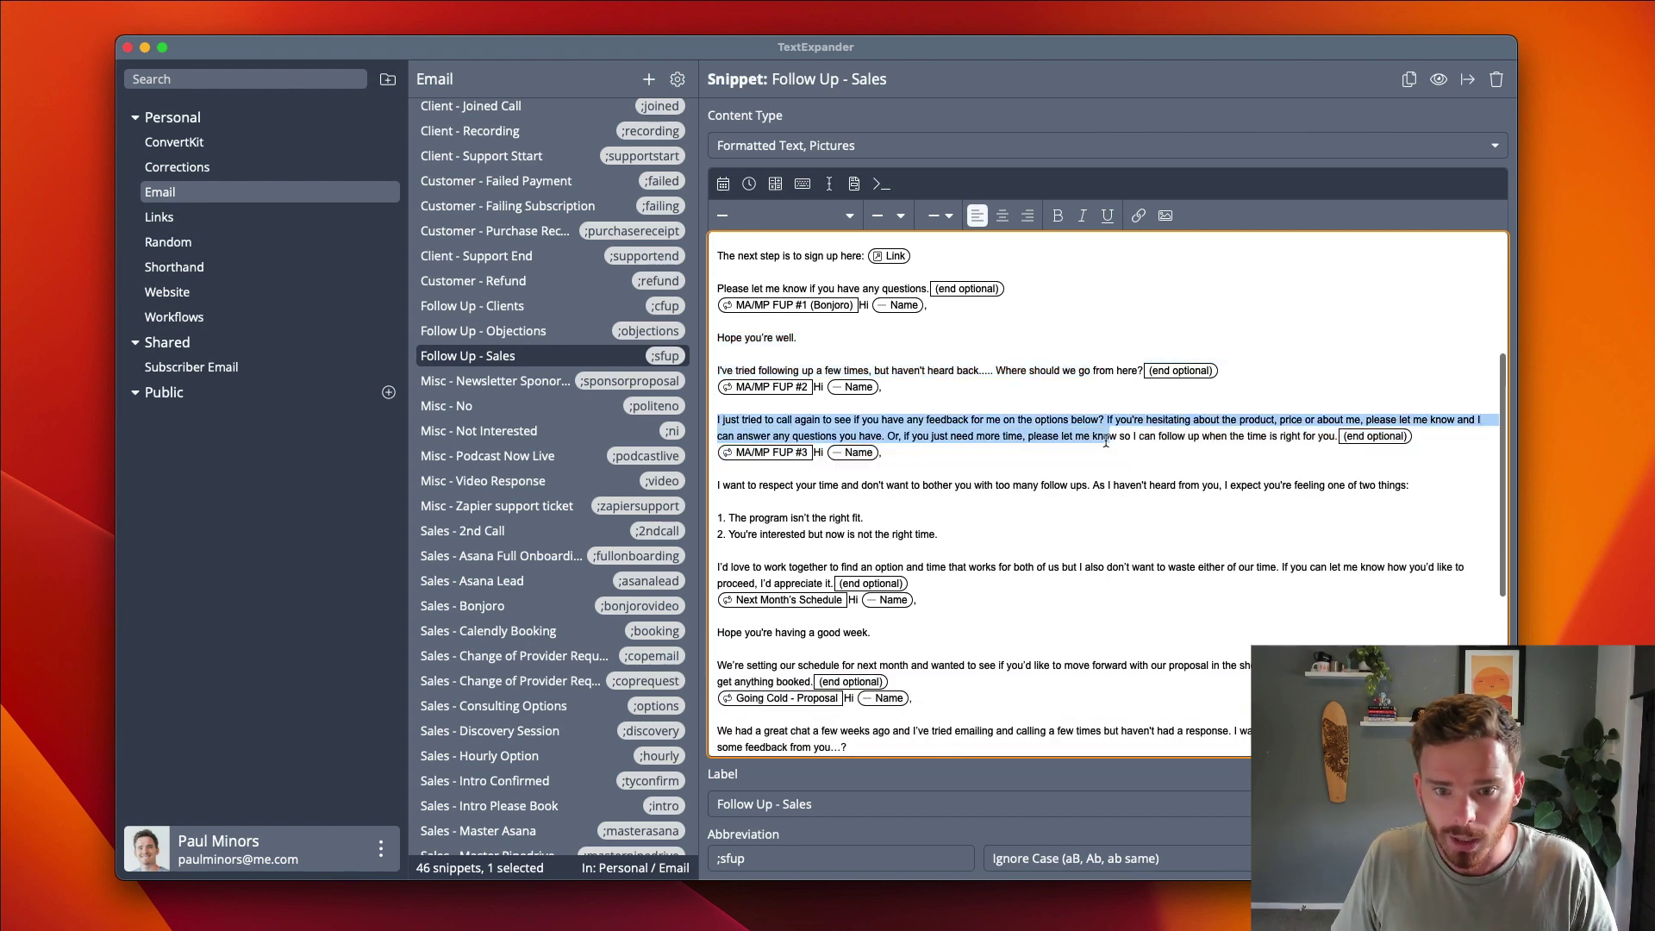
scroll(1078, 461, down, 1)
drag(779, 427, 974, 491)
scroll(939, 482, down, 3)
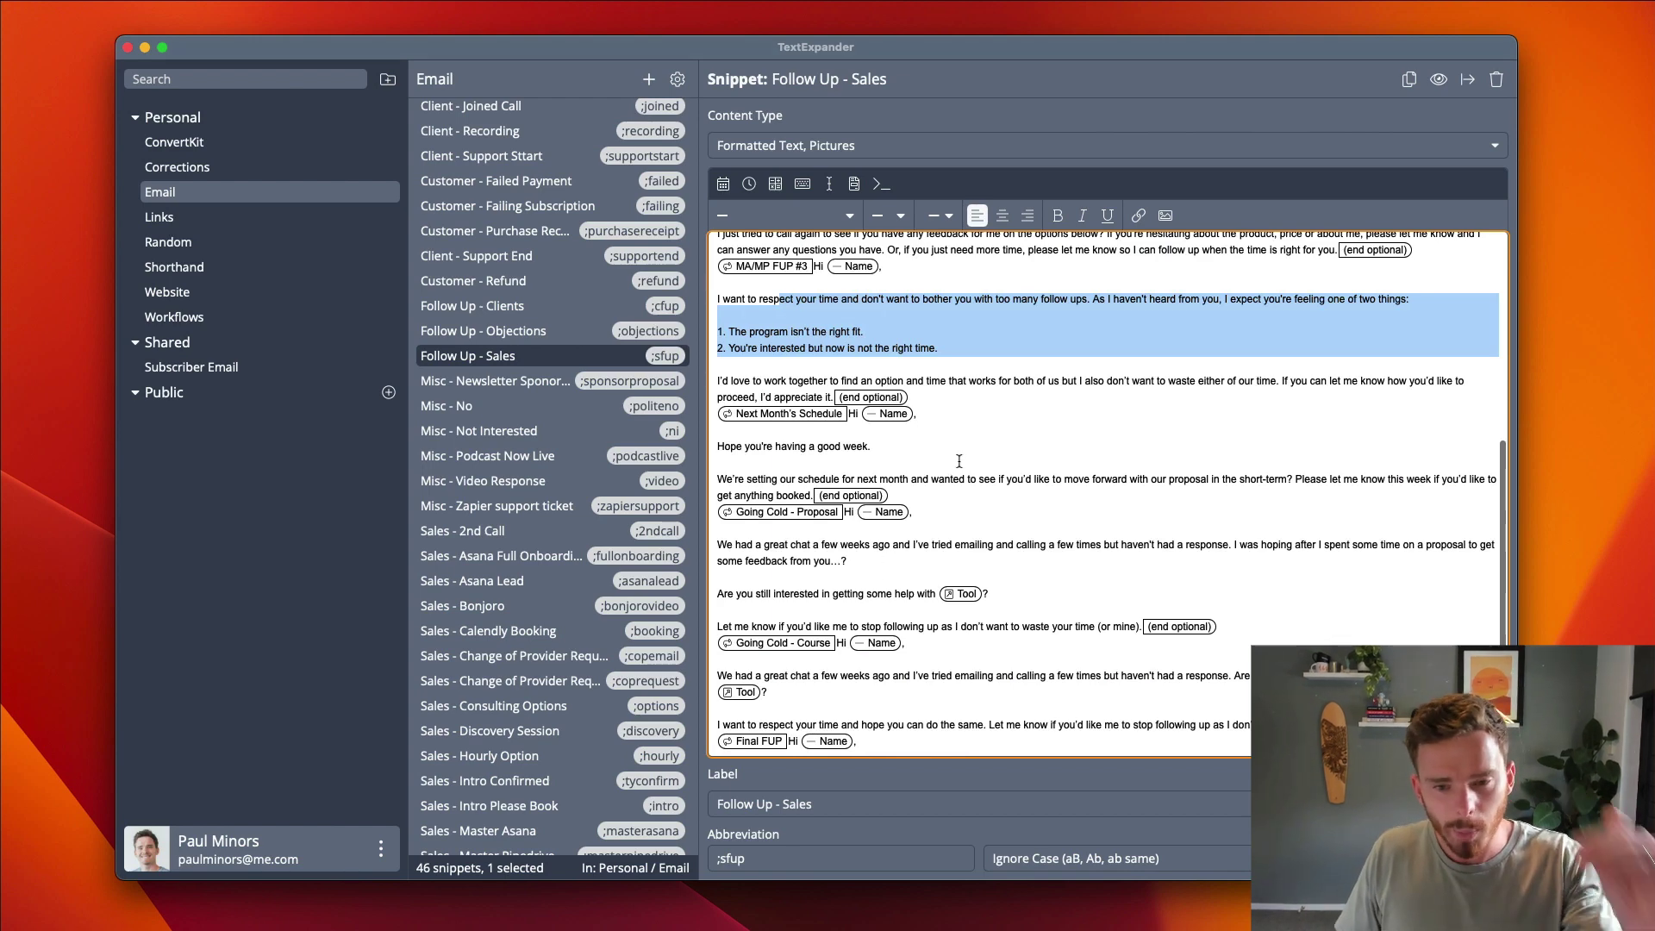
scroll(953, 470, up, 5)
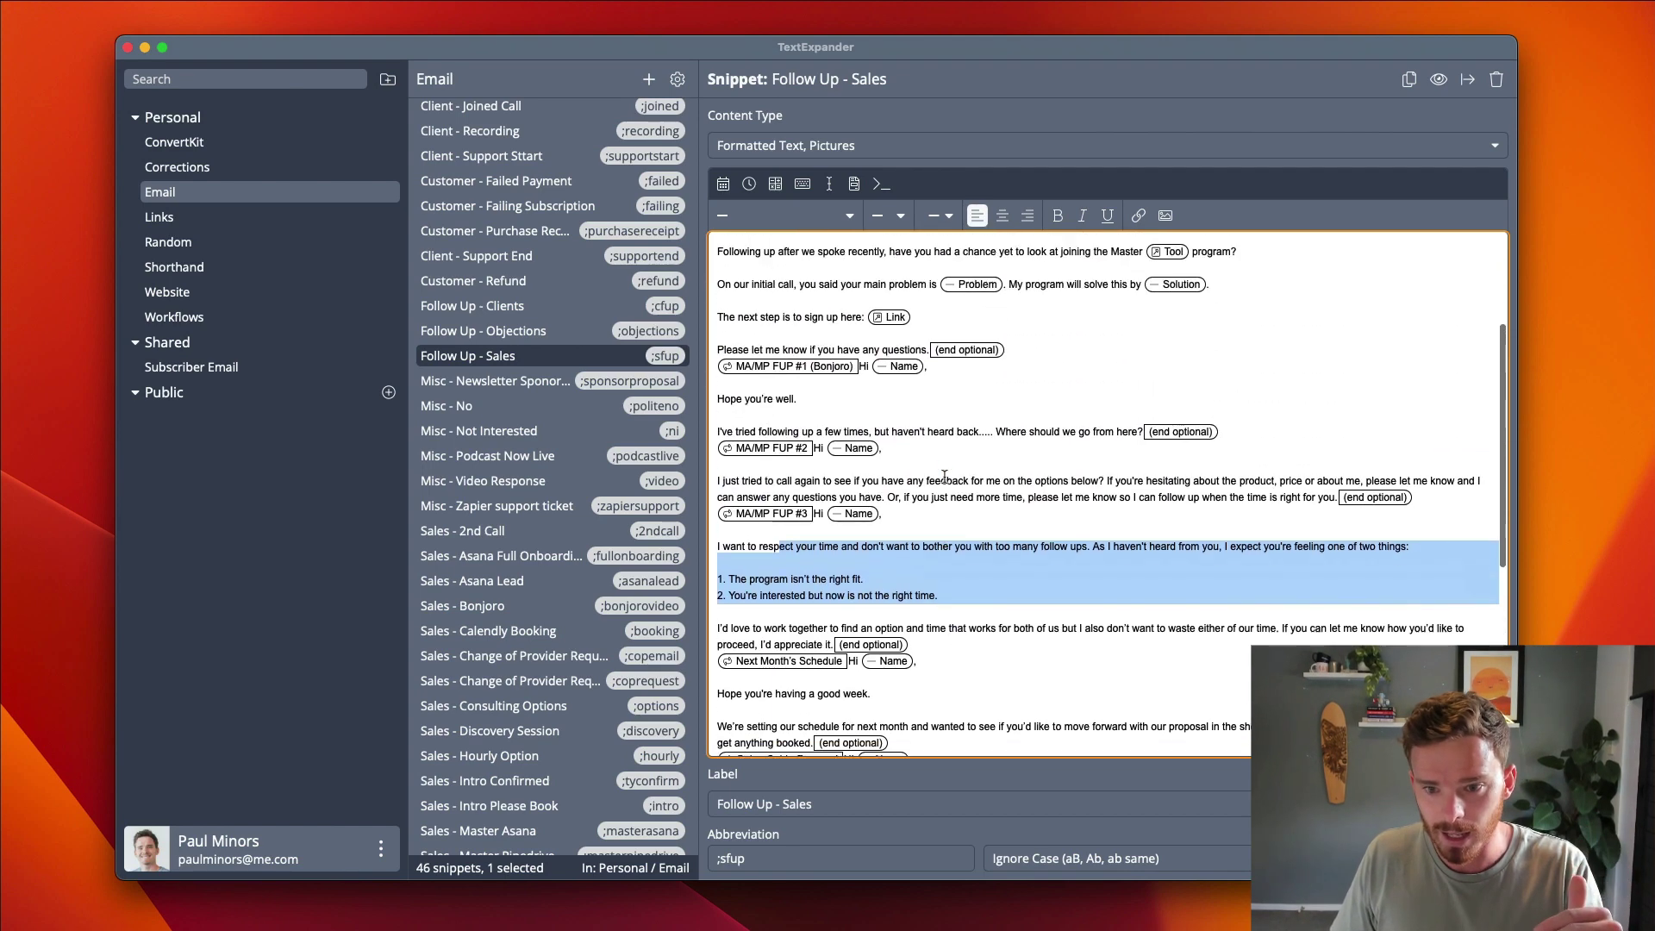
scroll(945, 476, up, 2)
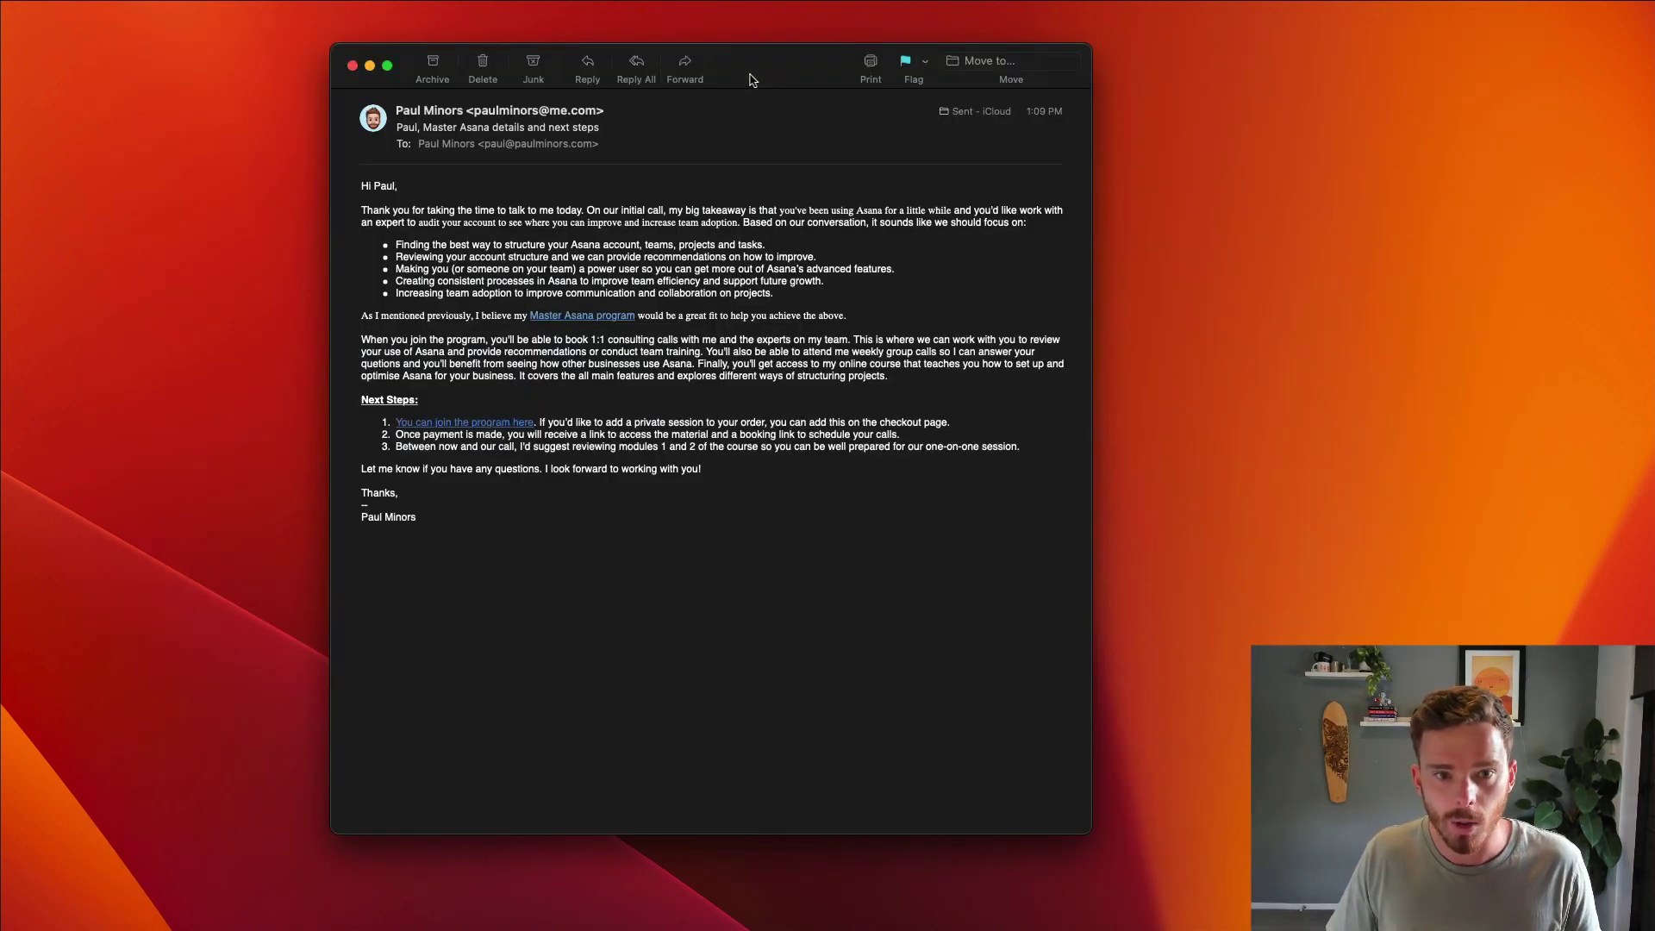
Start a reply to the Master Asana details email in Apple Mail.
click(587, 67)
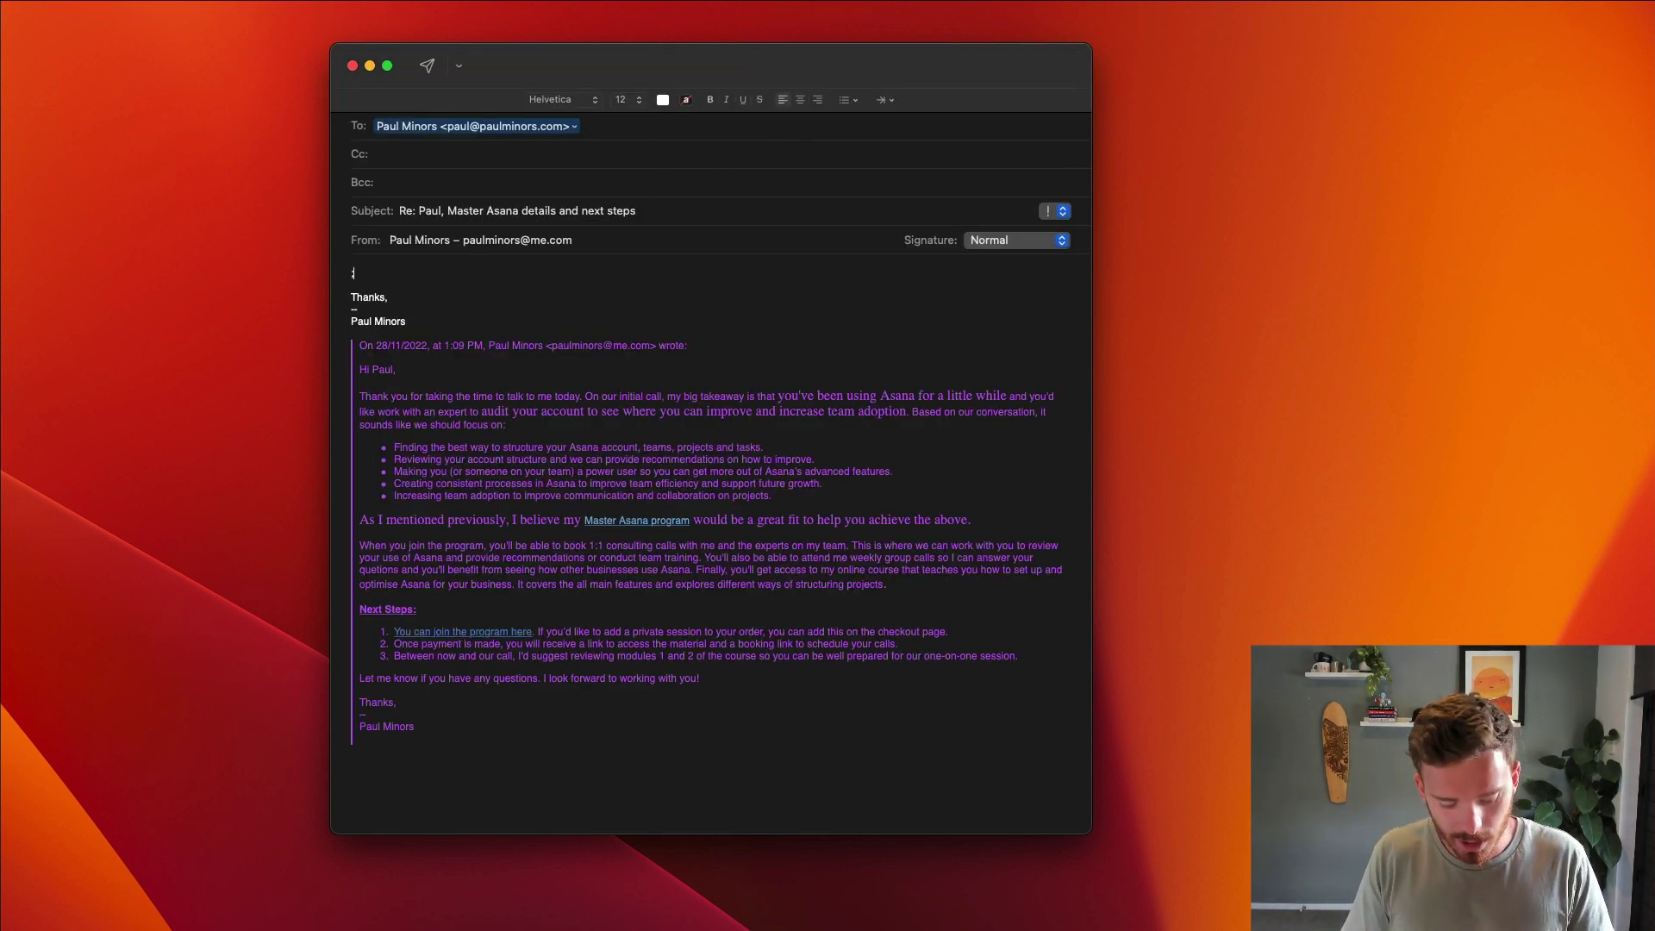
Expand the ;sfup snippet, then move its fill-in form up and enlarge it.
text(;sfup)
drag(575, 308, 634, 97)
drag(952, 794, 1087, 759)
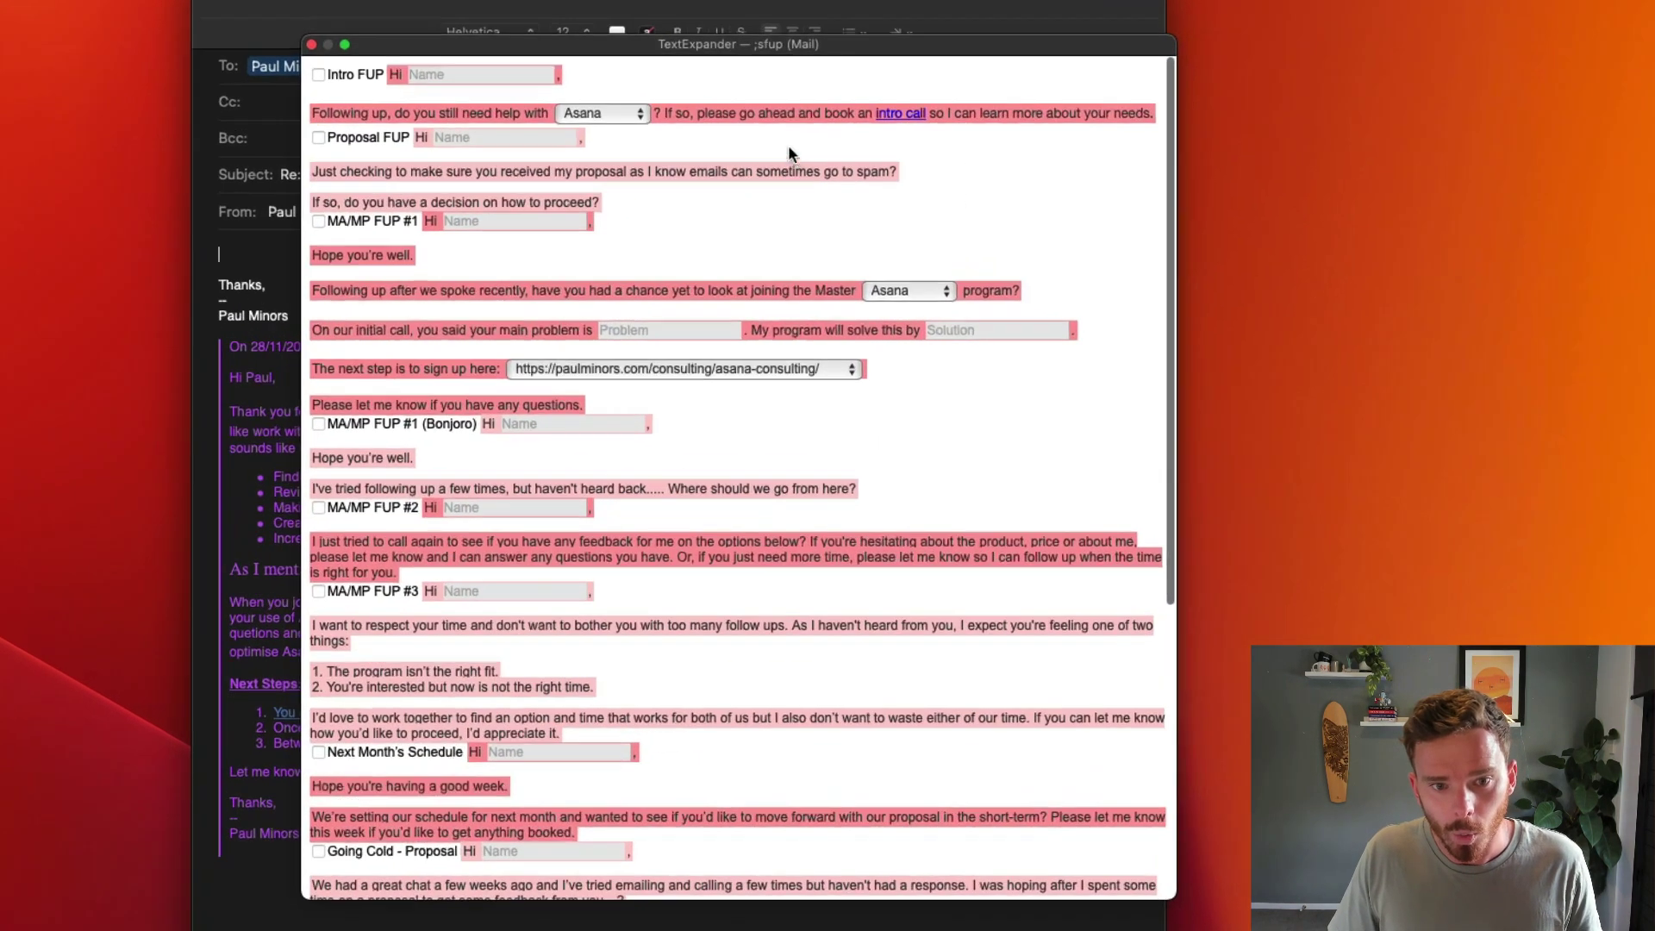
scroll(650, 340, down, 5)
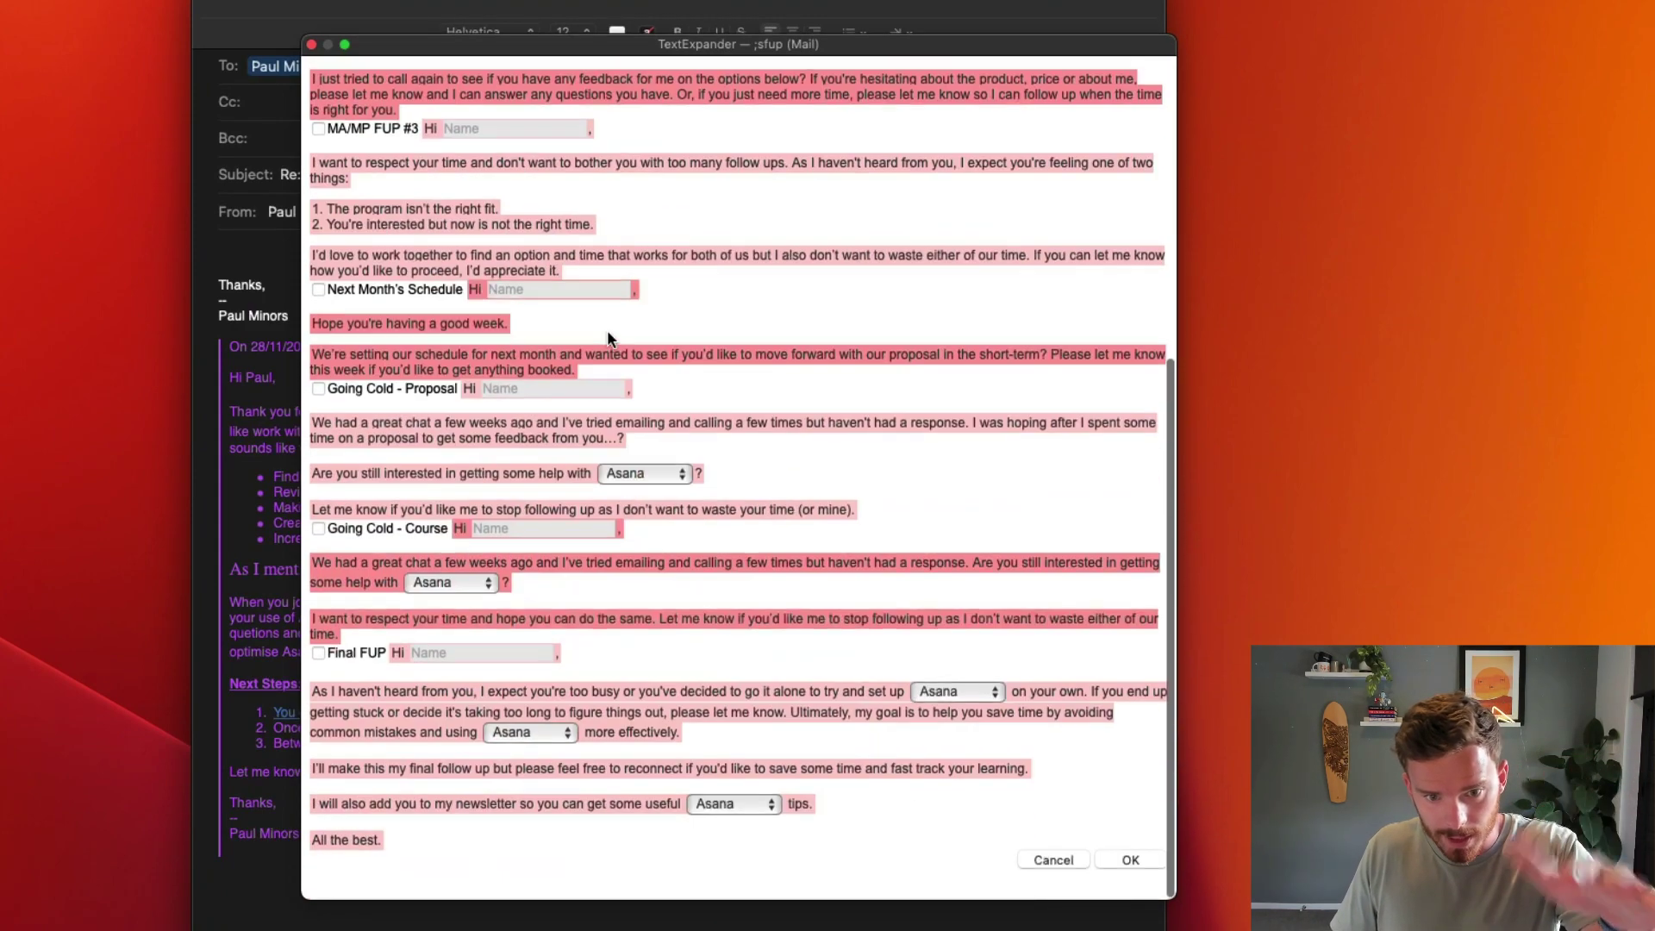
scroll(638, 372, up, 10)
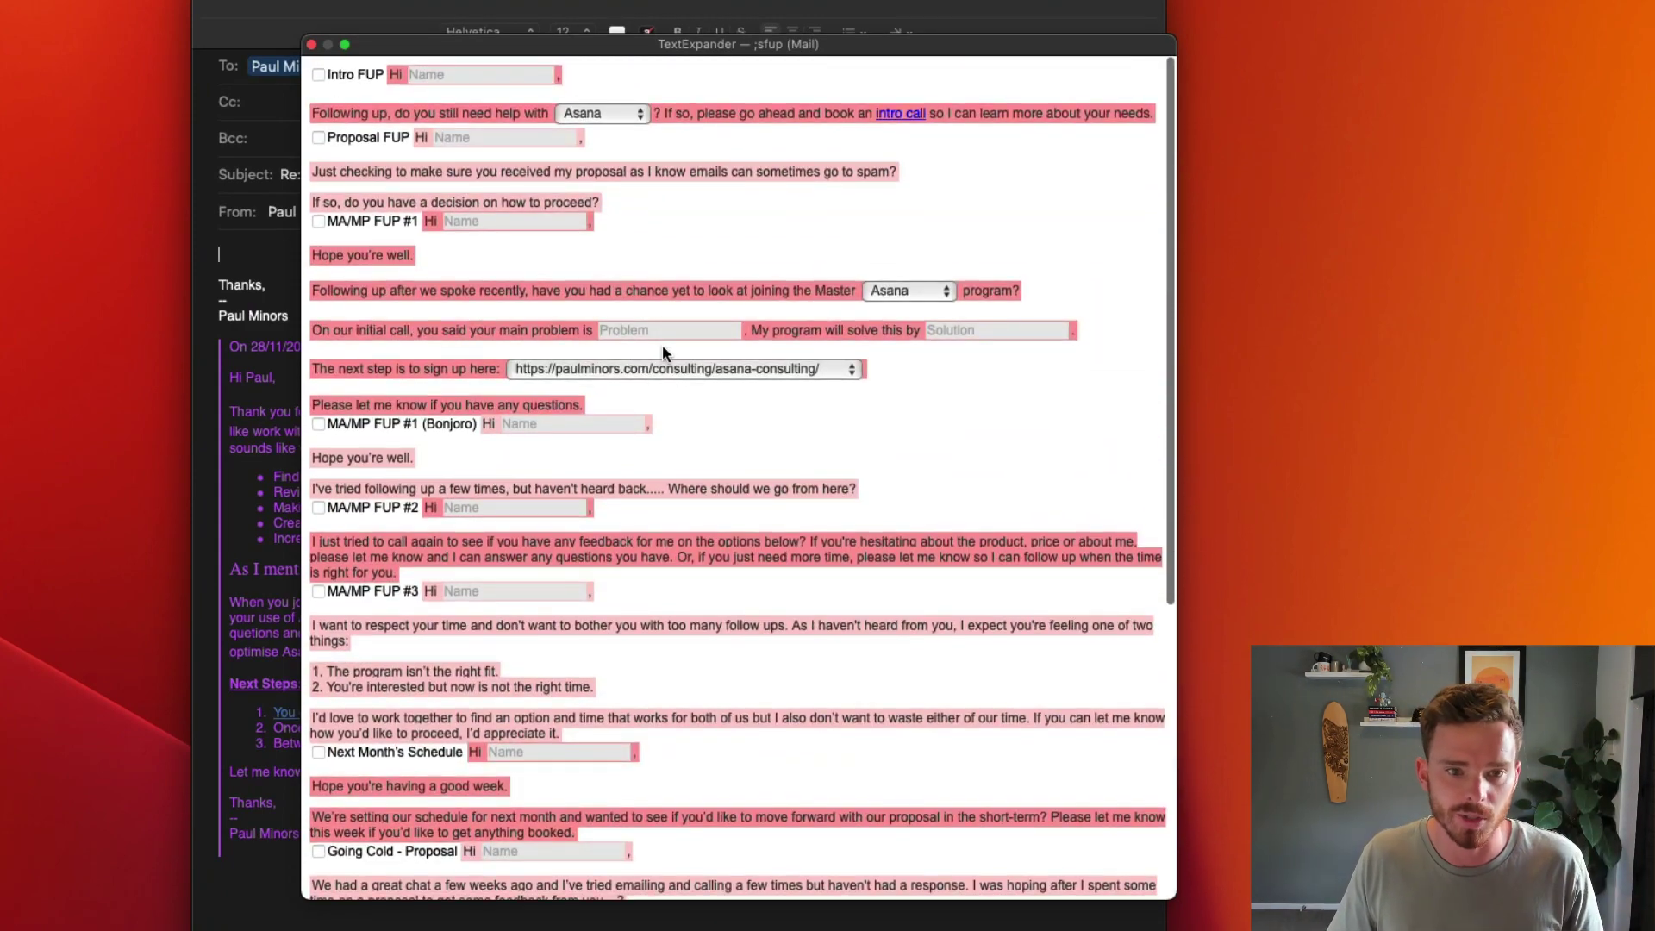
Tick MA/MP FUP #1, enter the recipient's name, keep Asana, and set the problem to team Asana adoption.
click(386, 222)
click(463, 219)
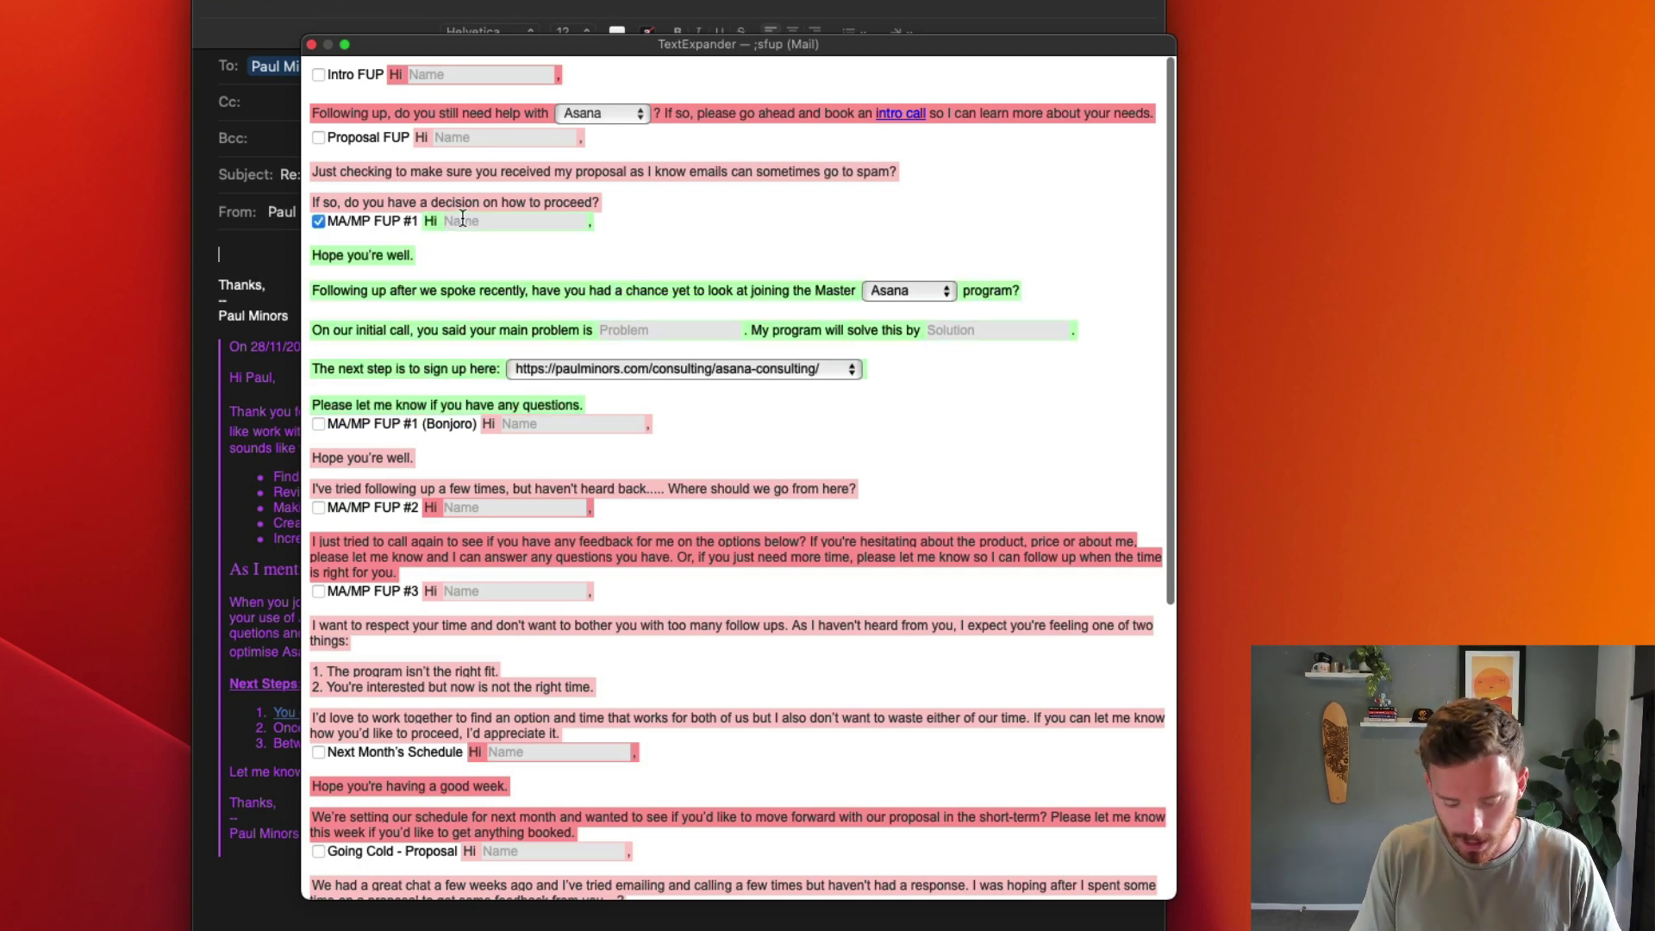
text(Paul)
click(888, 290)
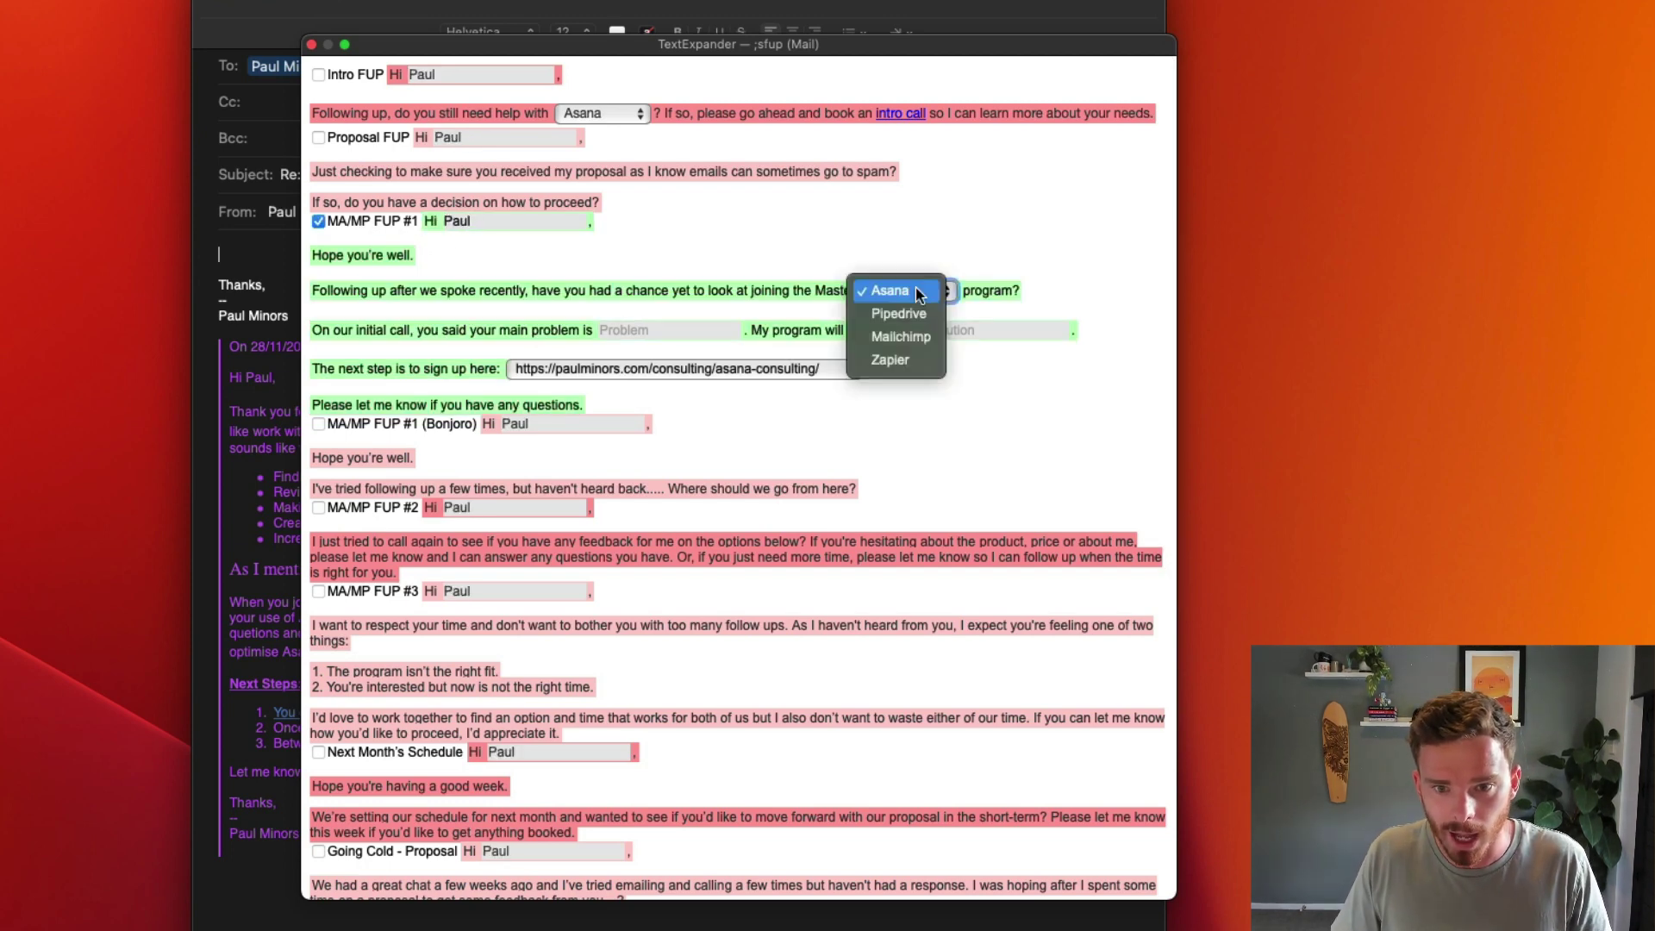
click(877, 287)
click(888, 290)
click(913, 291)
key(Tab)
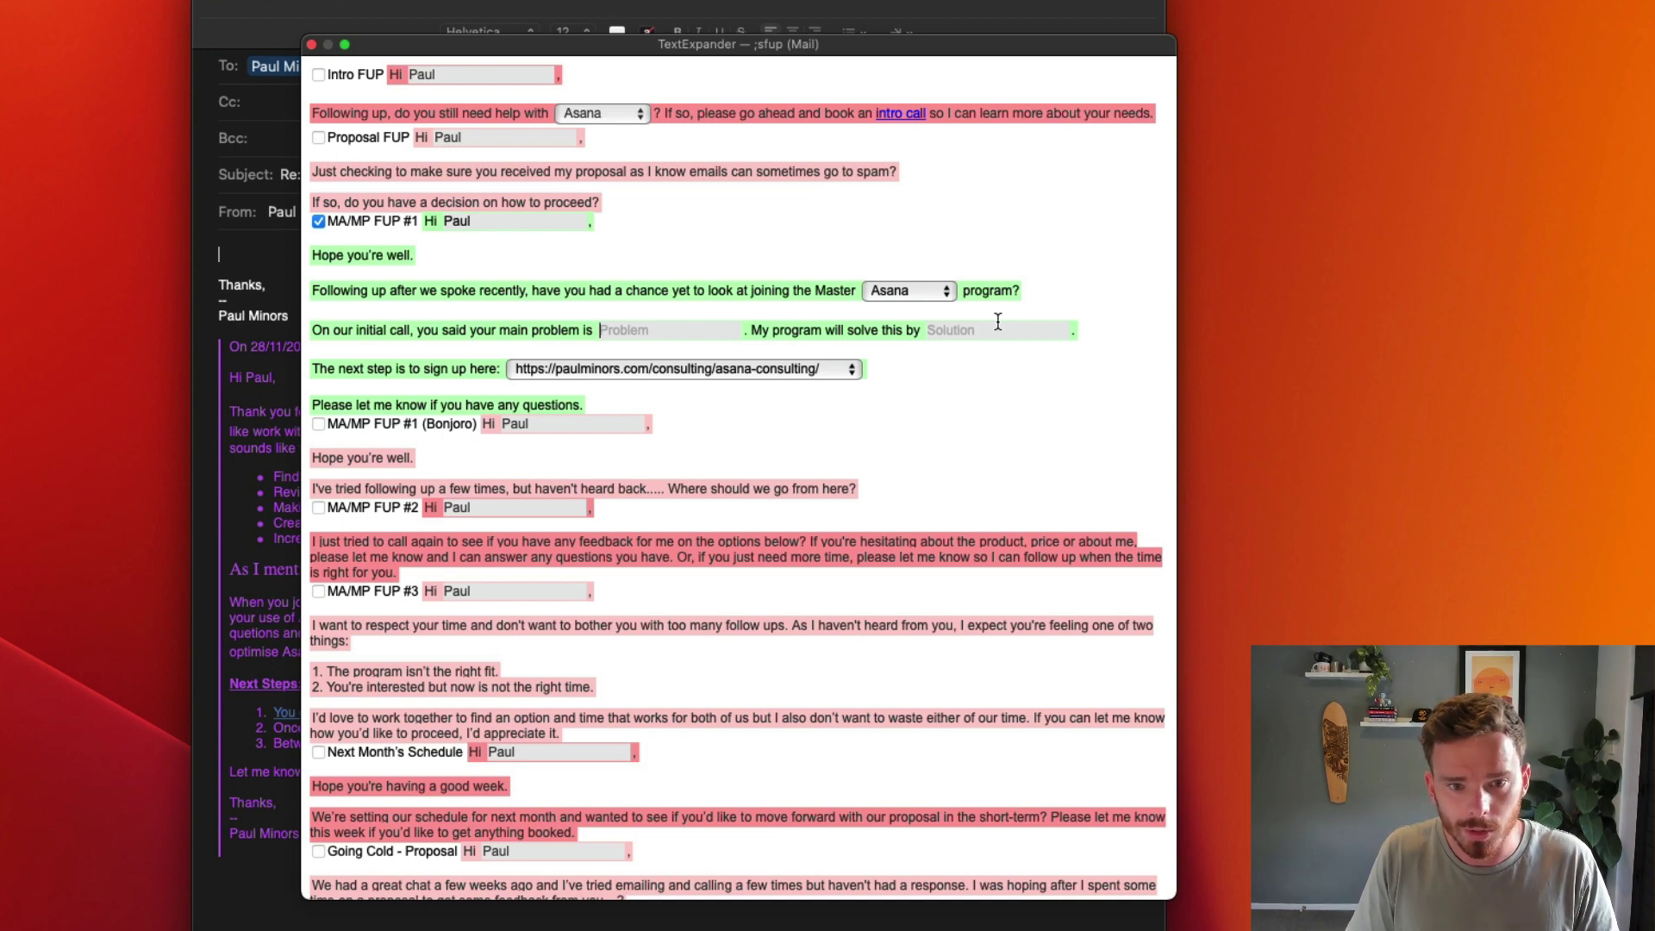
text(getting your team )
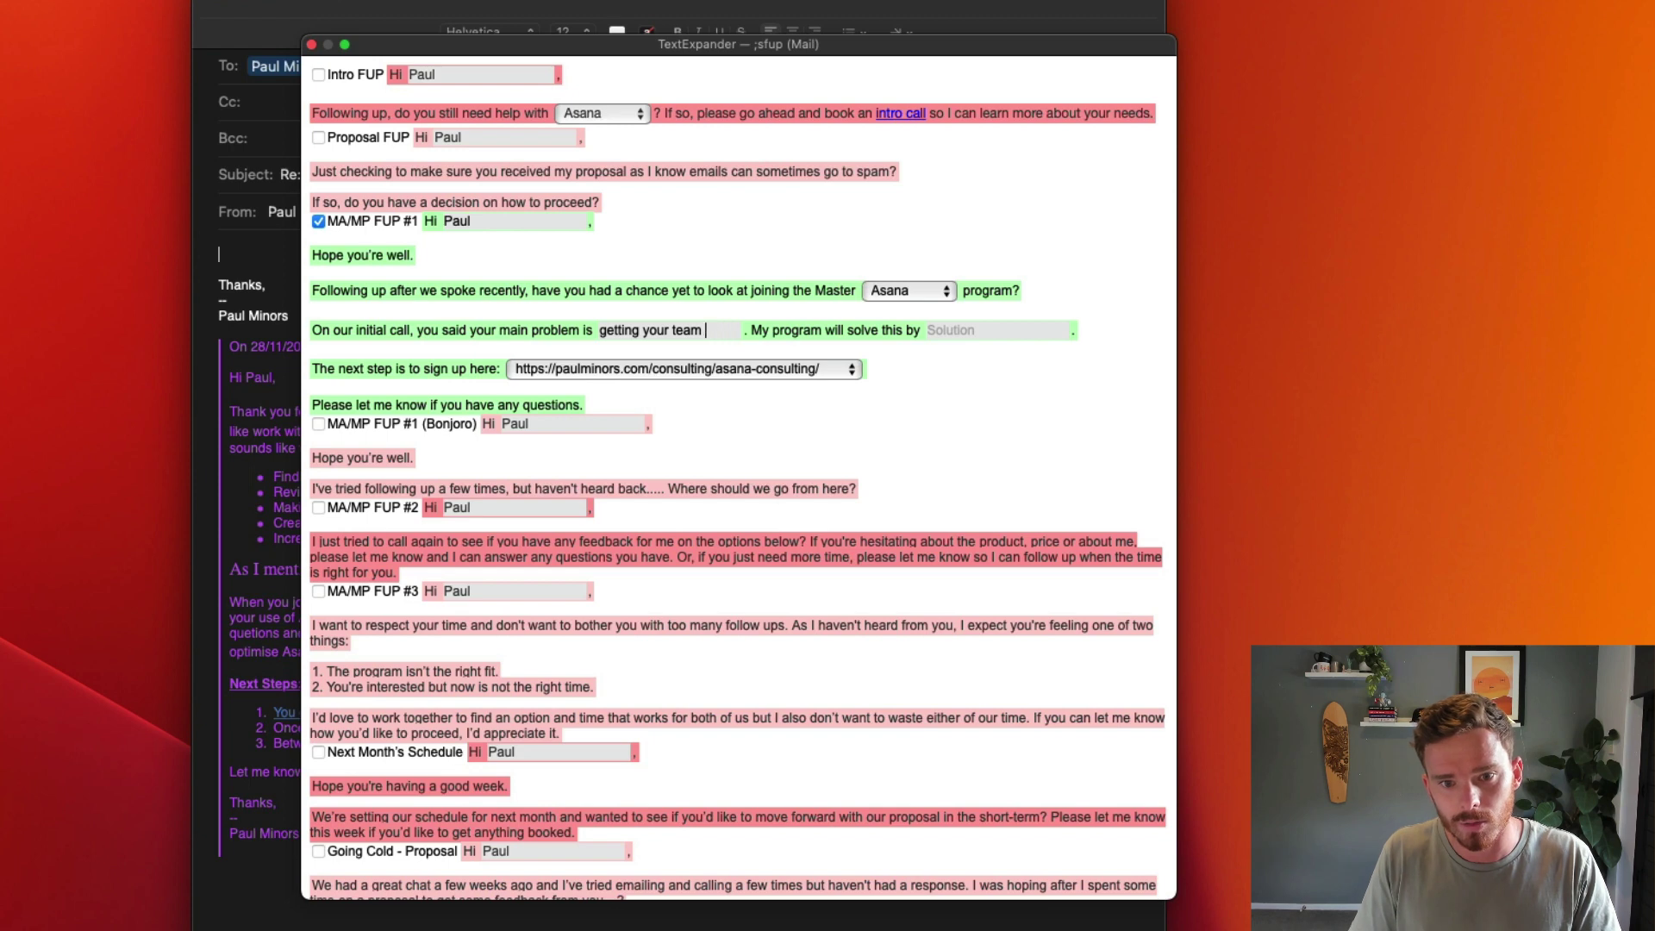
text(useo use Asana)
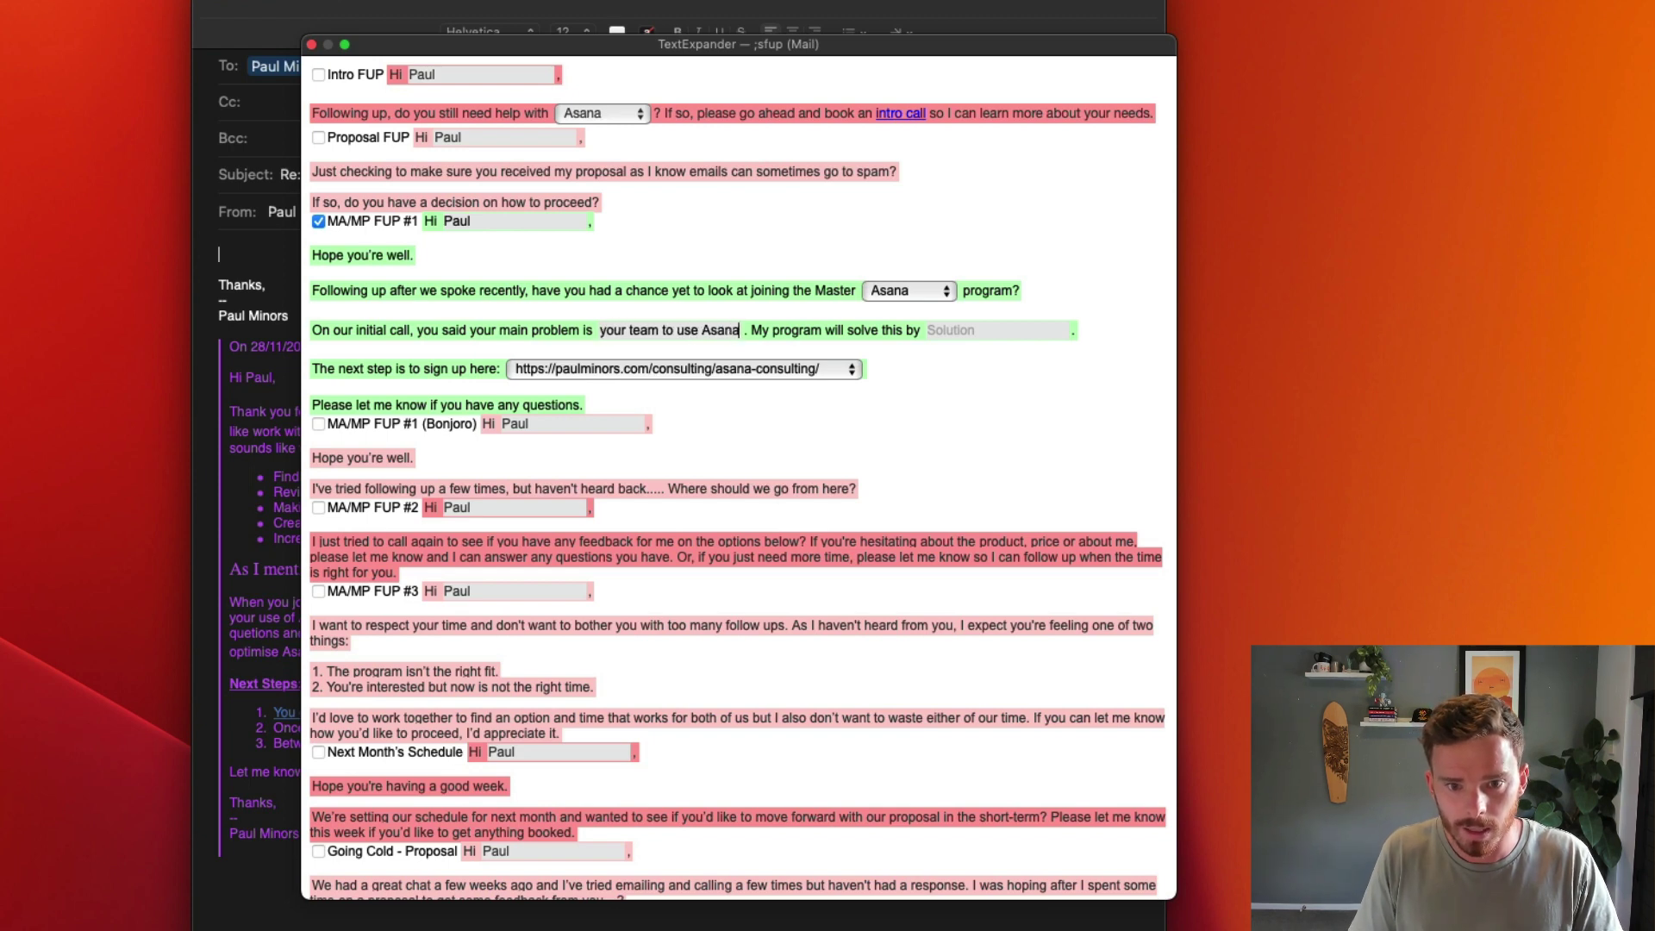
Set Solution to 'helping them understand the benefits', keep the asana-consulting link, and insert.
click(928, 331)
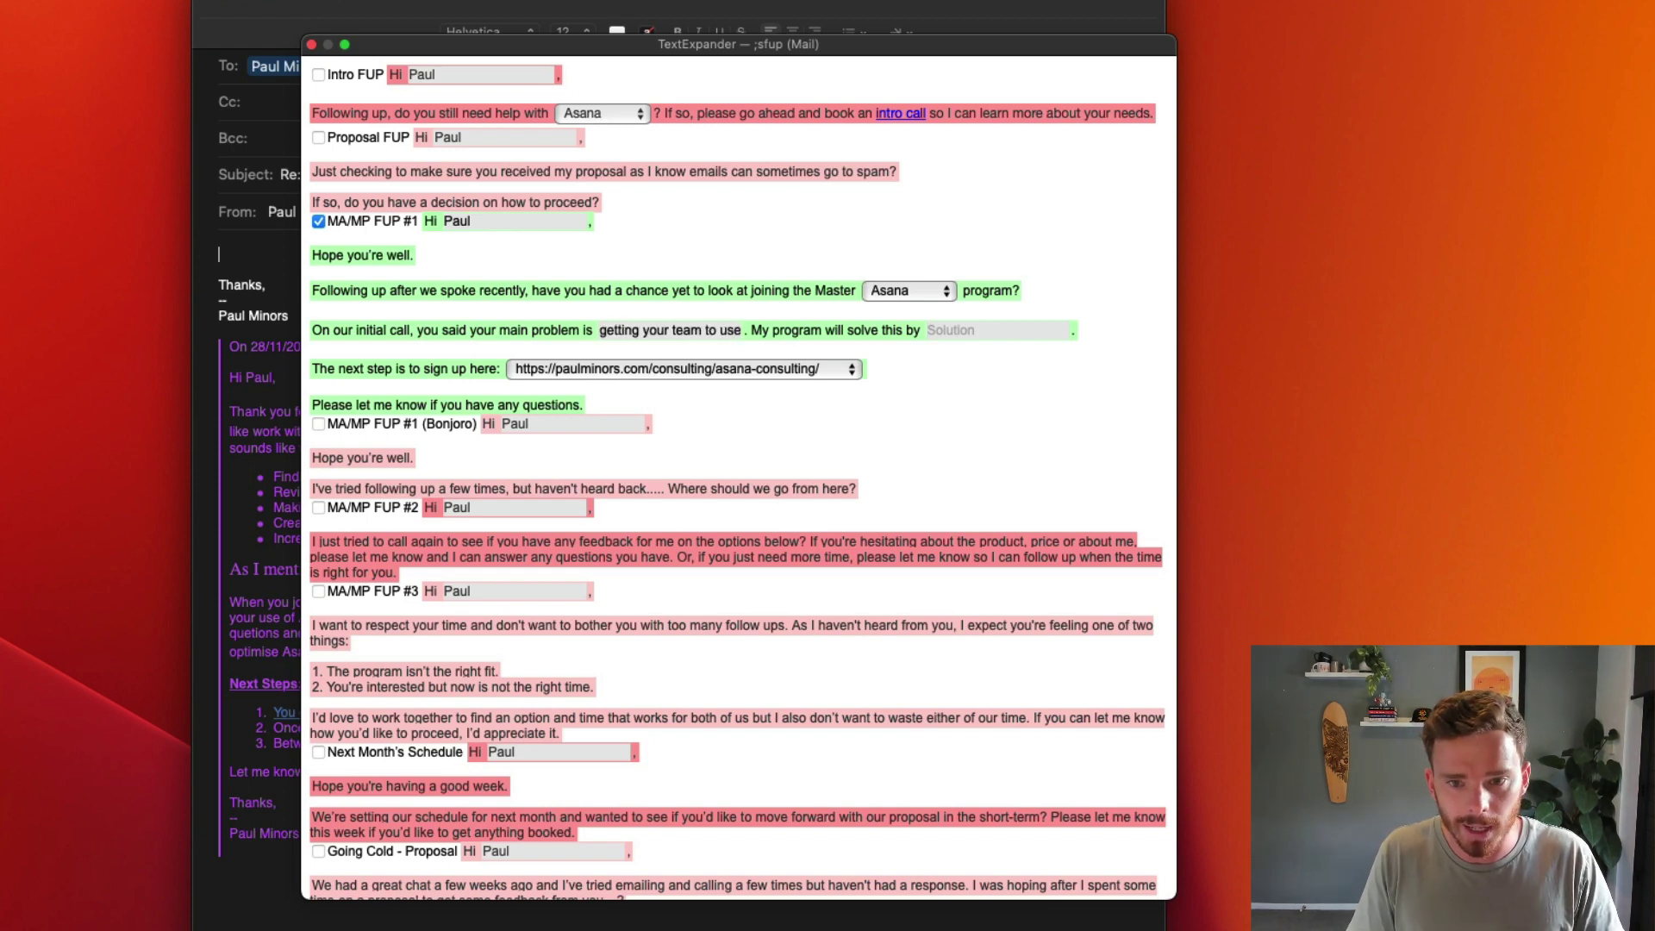
text(helping them udn)
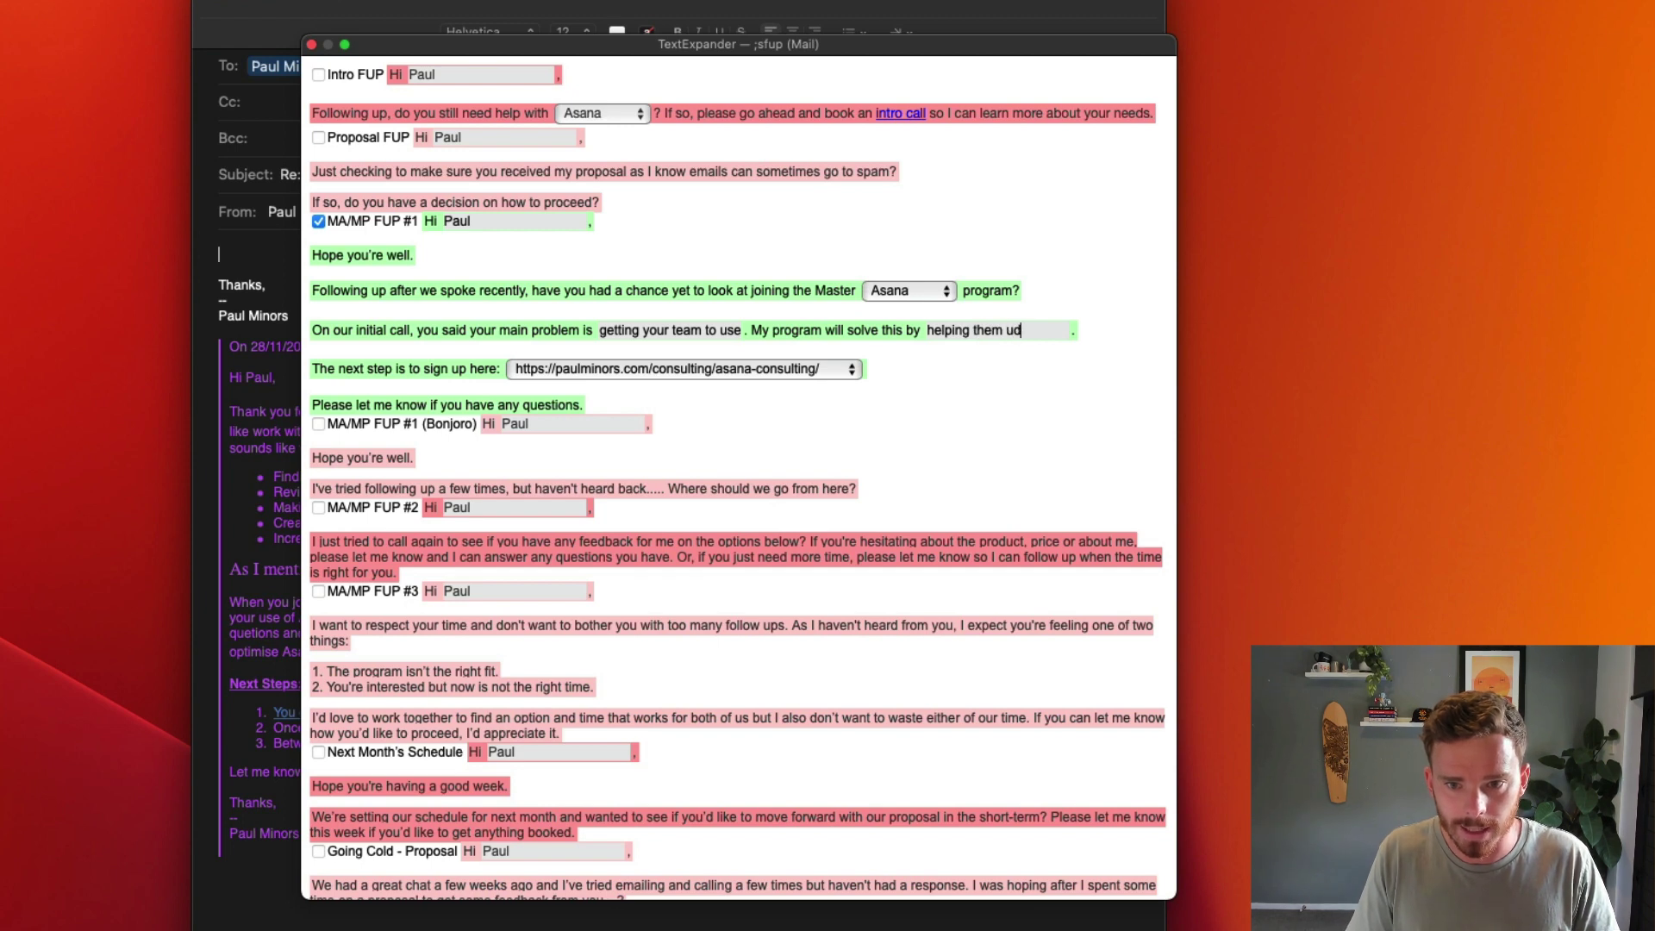
key(BackSpace)
text(nderstand the benefits)
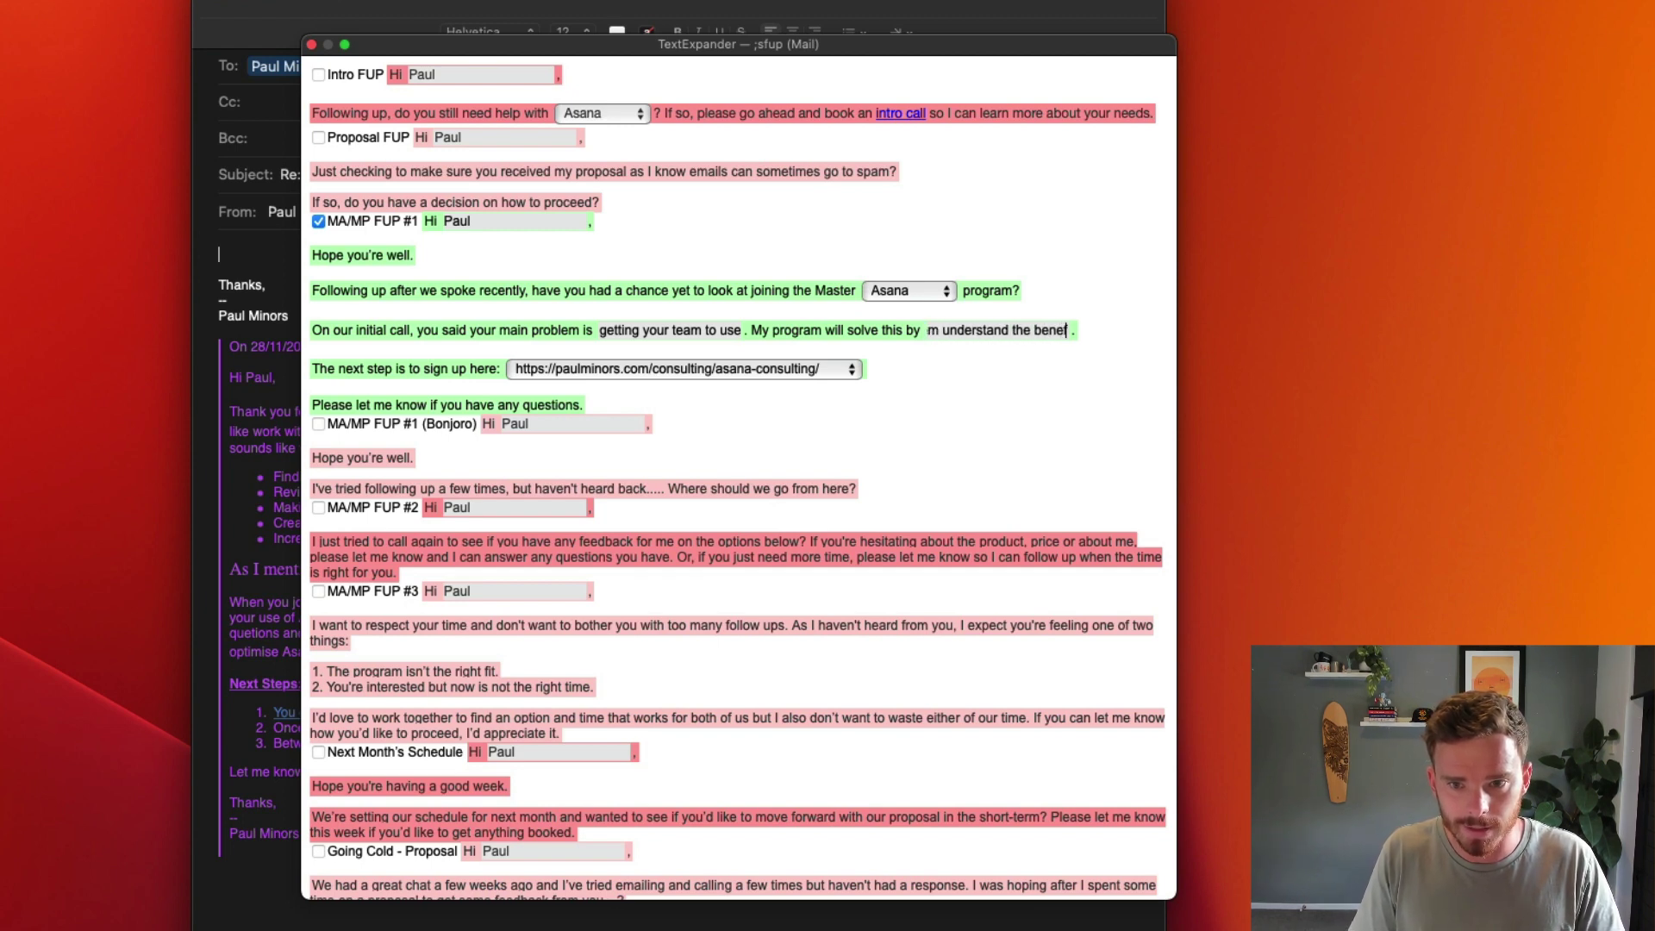
click(638, 372)
click(696, 350)
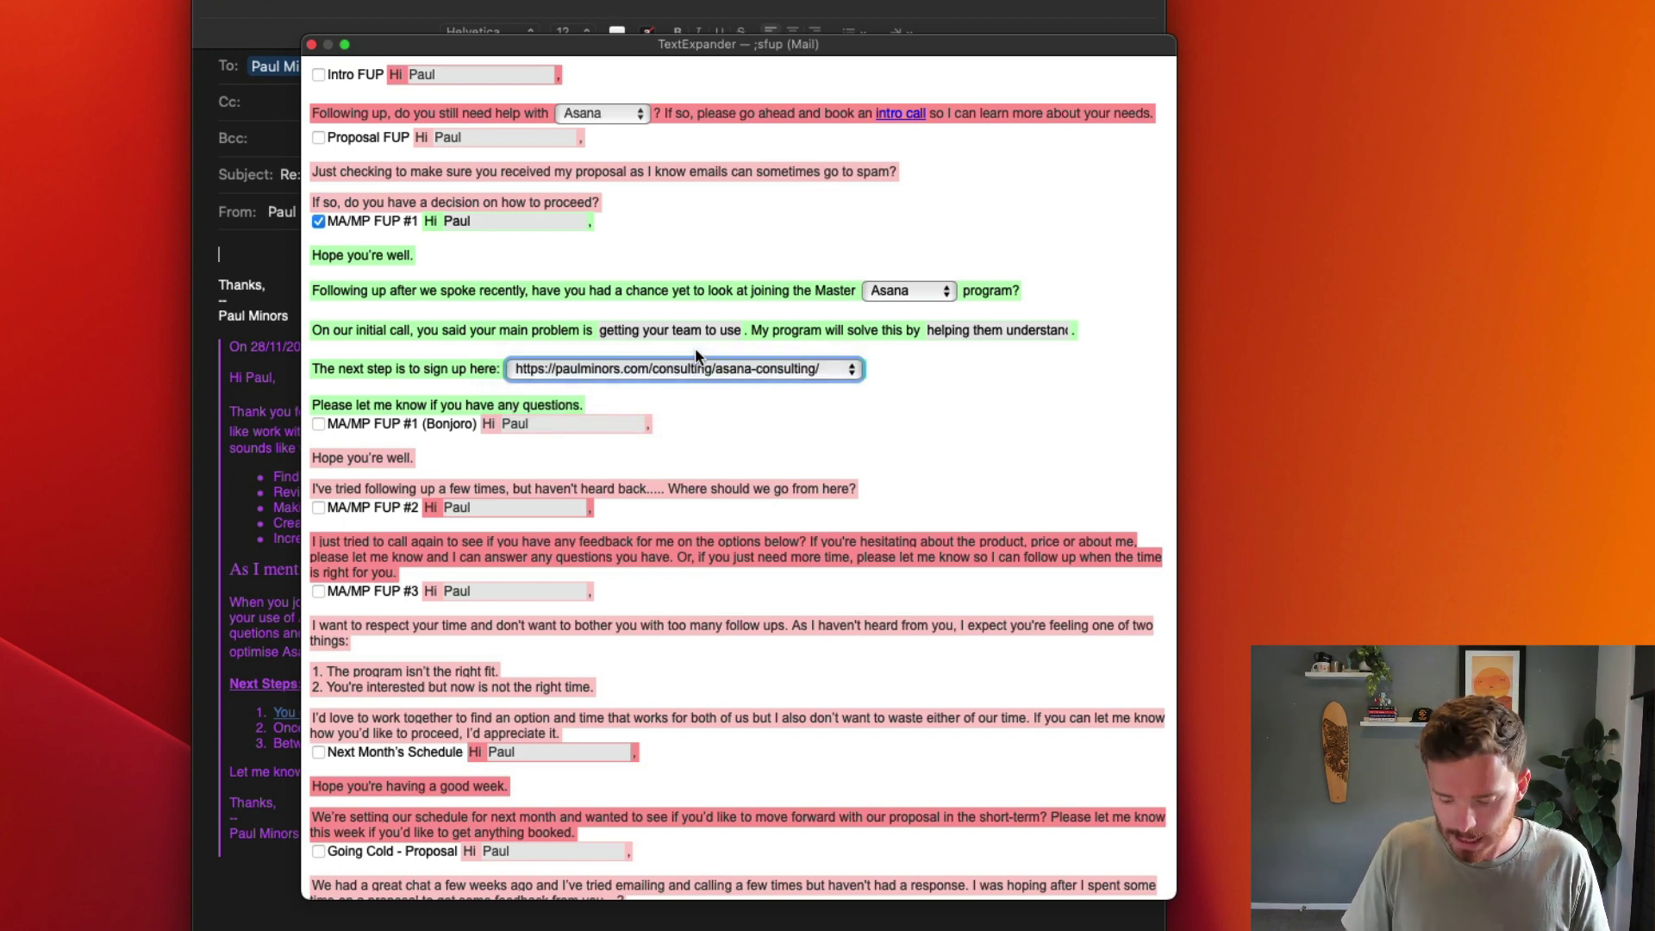
key(Return)
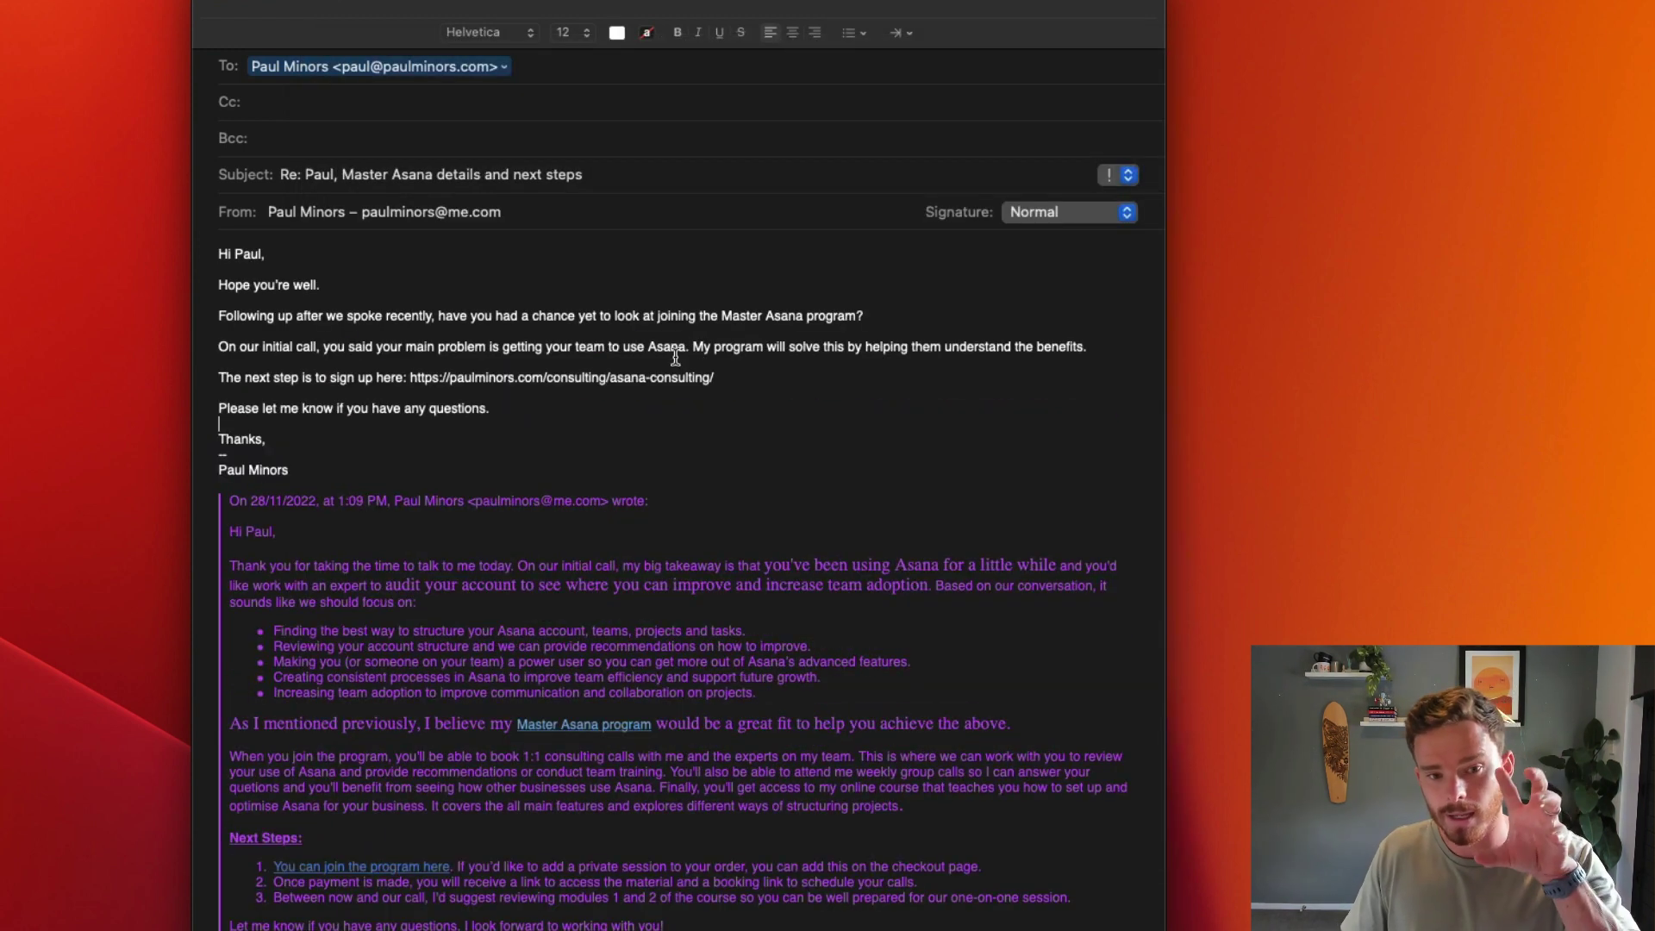
Delete the inserted follow-up text and re-expand ;sfup with an enlarged fill-in form.
drag(584, 417, 251, 191)
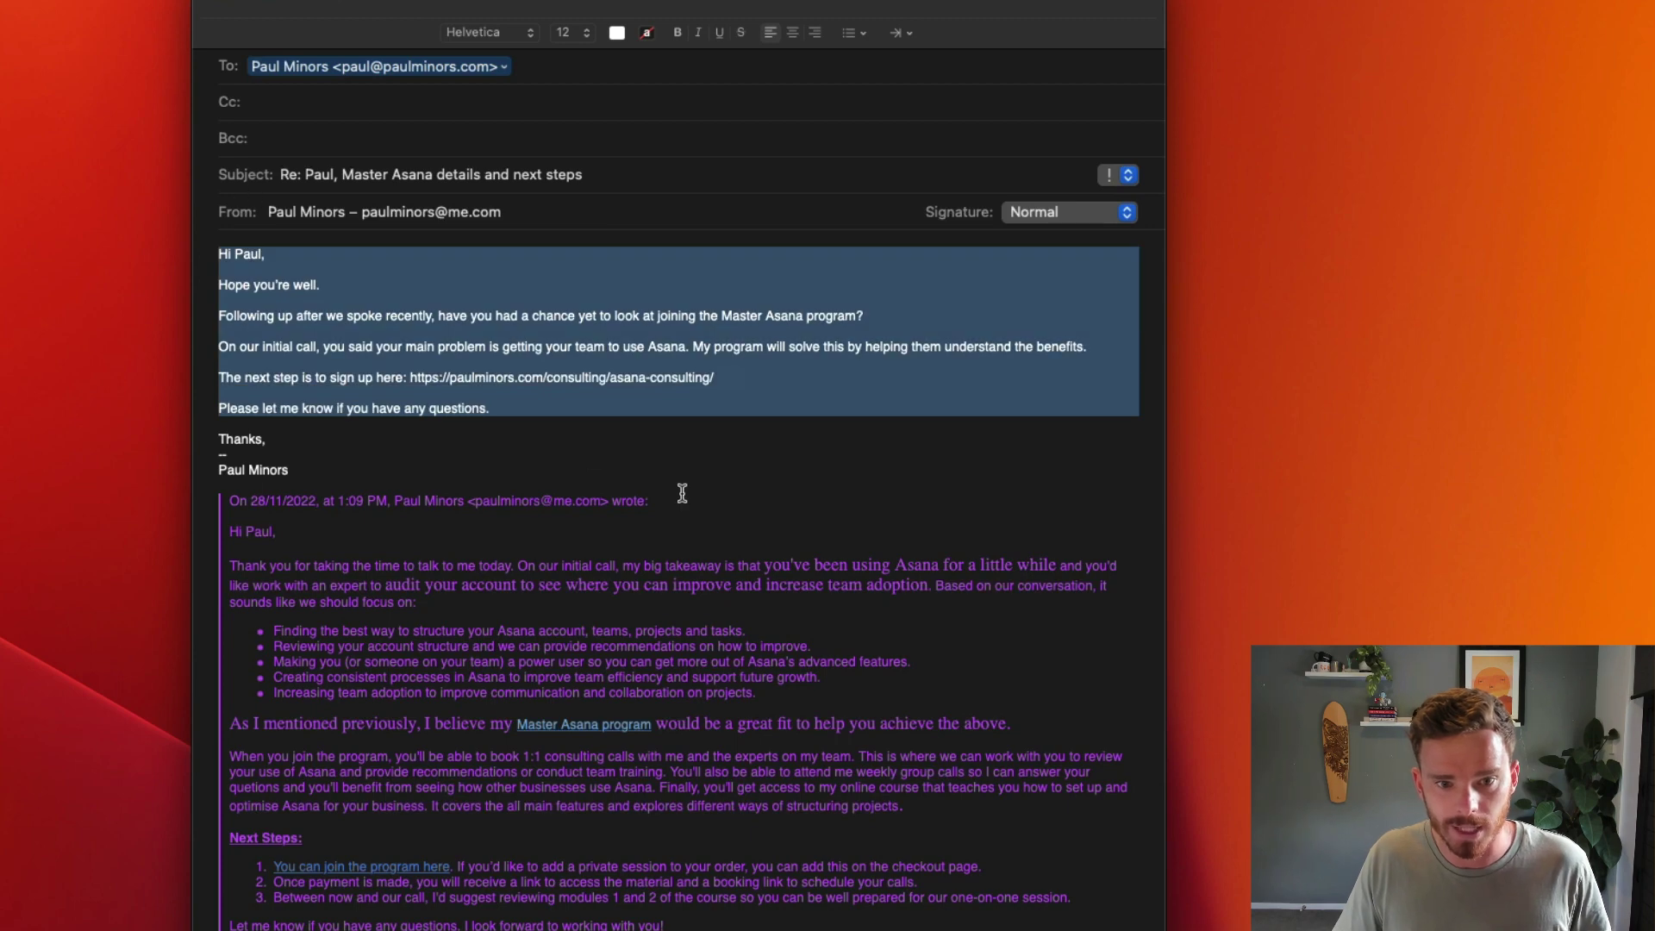
key(BackSpace)
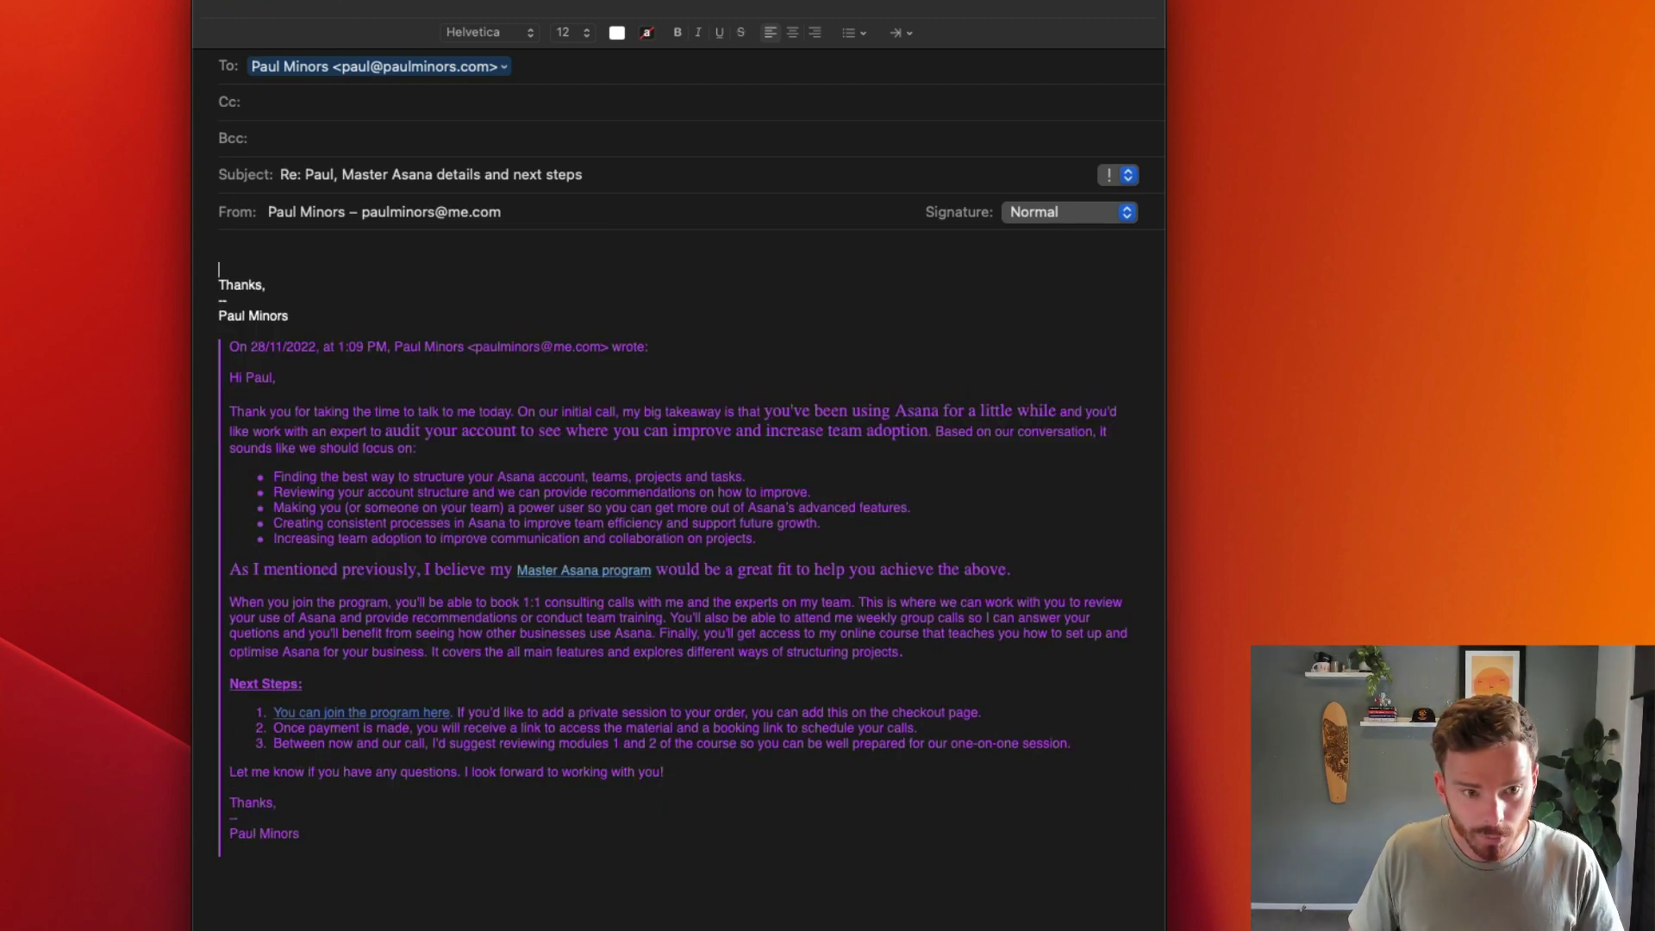
text(;sfup)
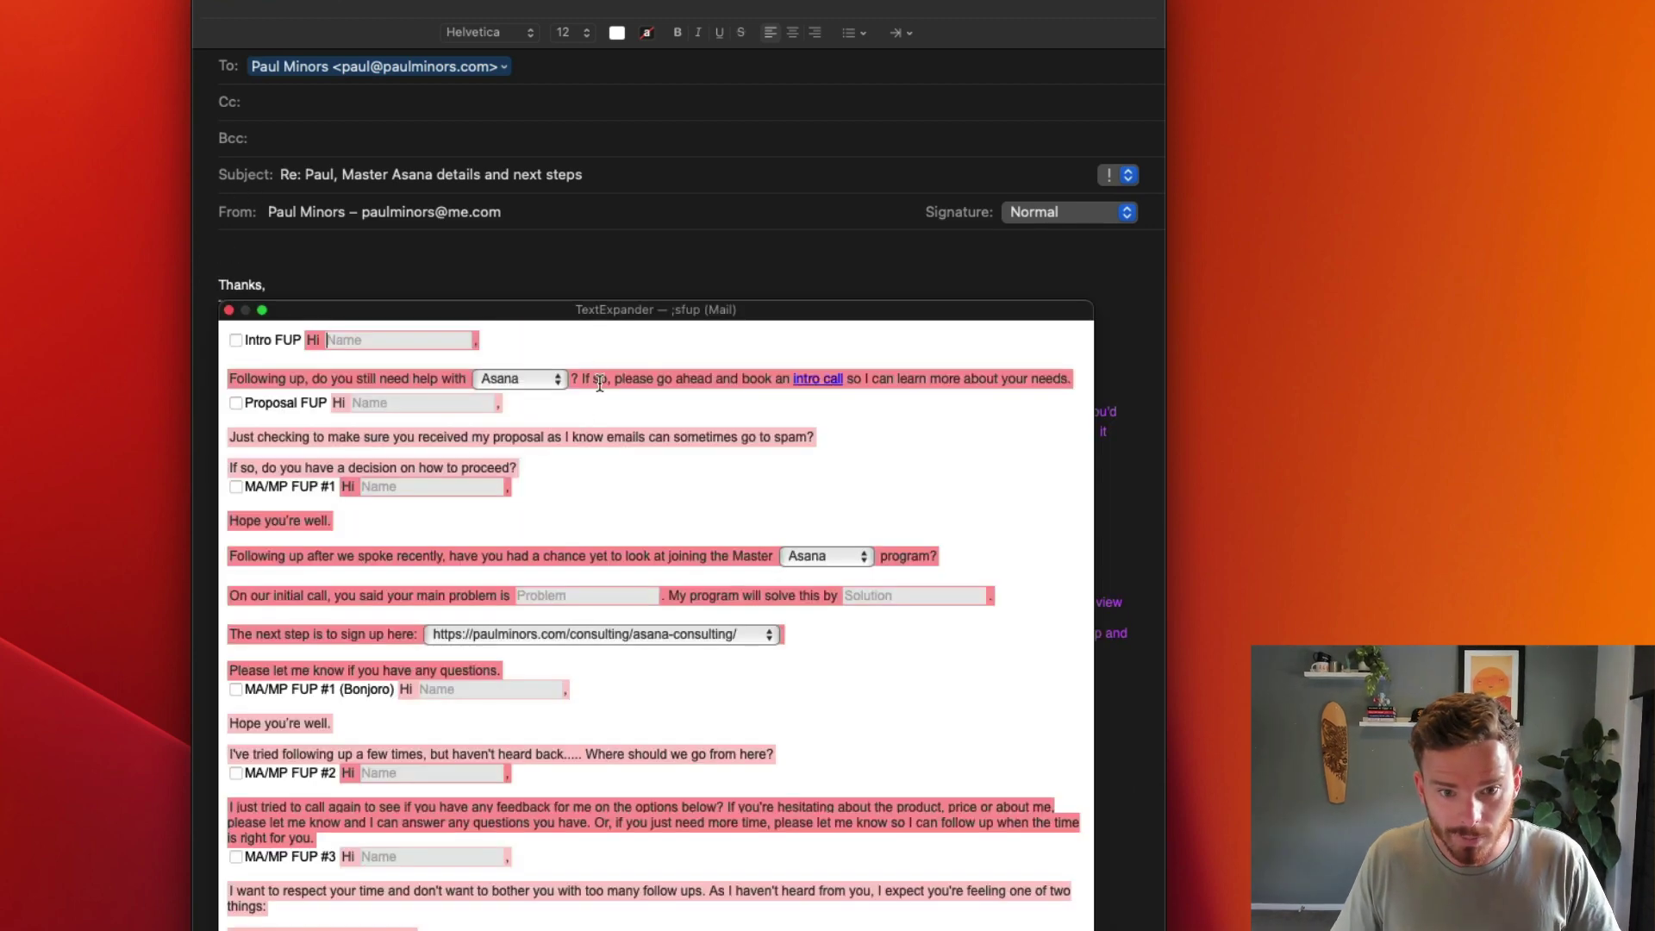
drag(589, 301, 589, 130)
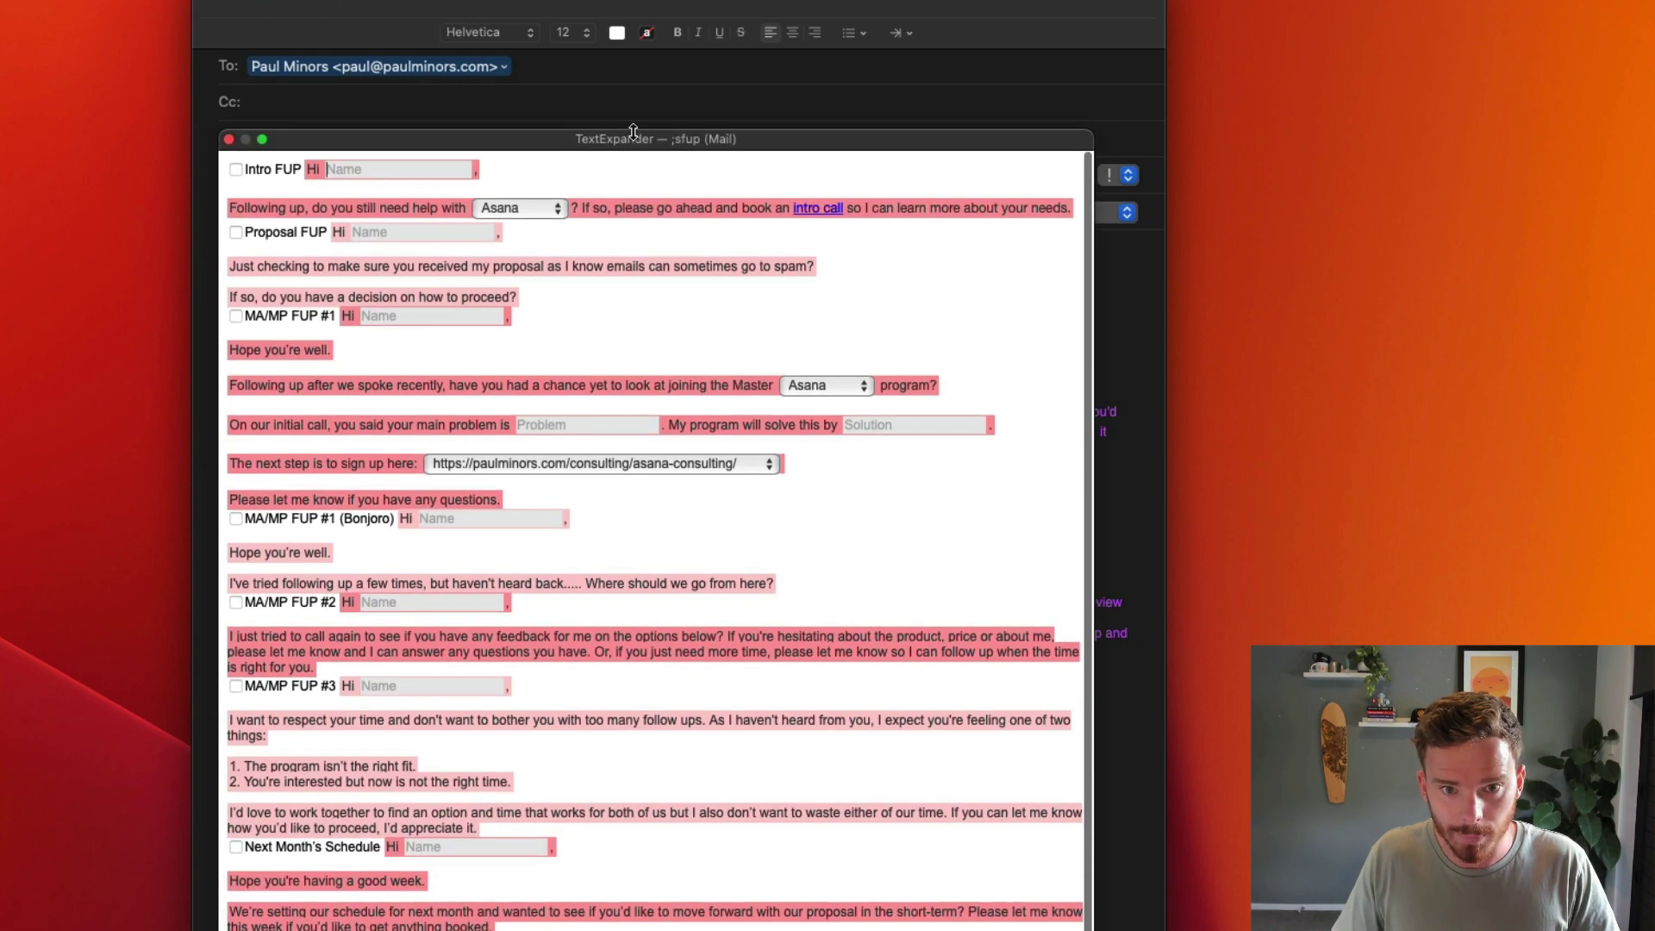
drag(688, 139, 802, 26)
Tick Final FUP, enter the recipient's name, and insert the follow-up.
scroll(772, 605, down, 5)
scroll(770, 617, up, 1)
click(423, 820)
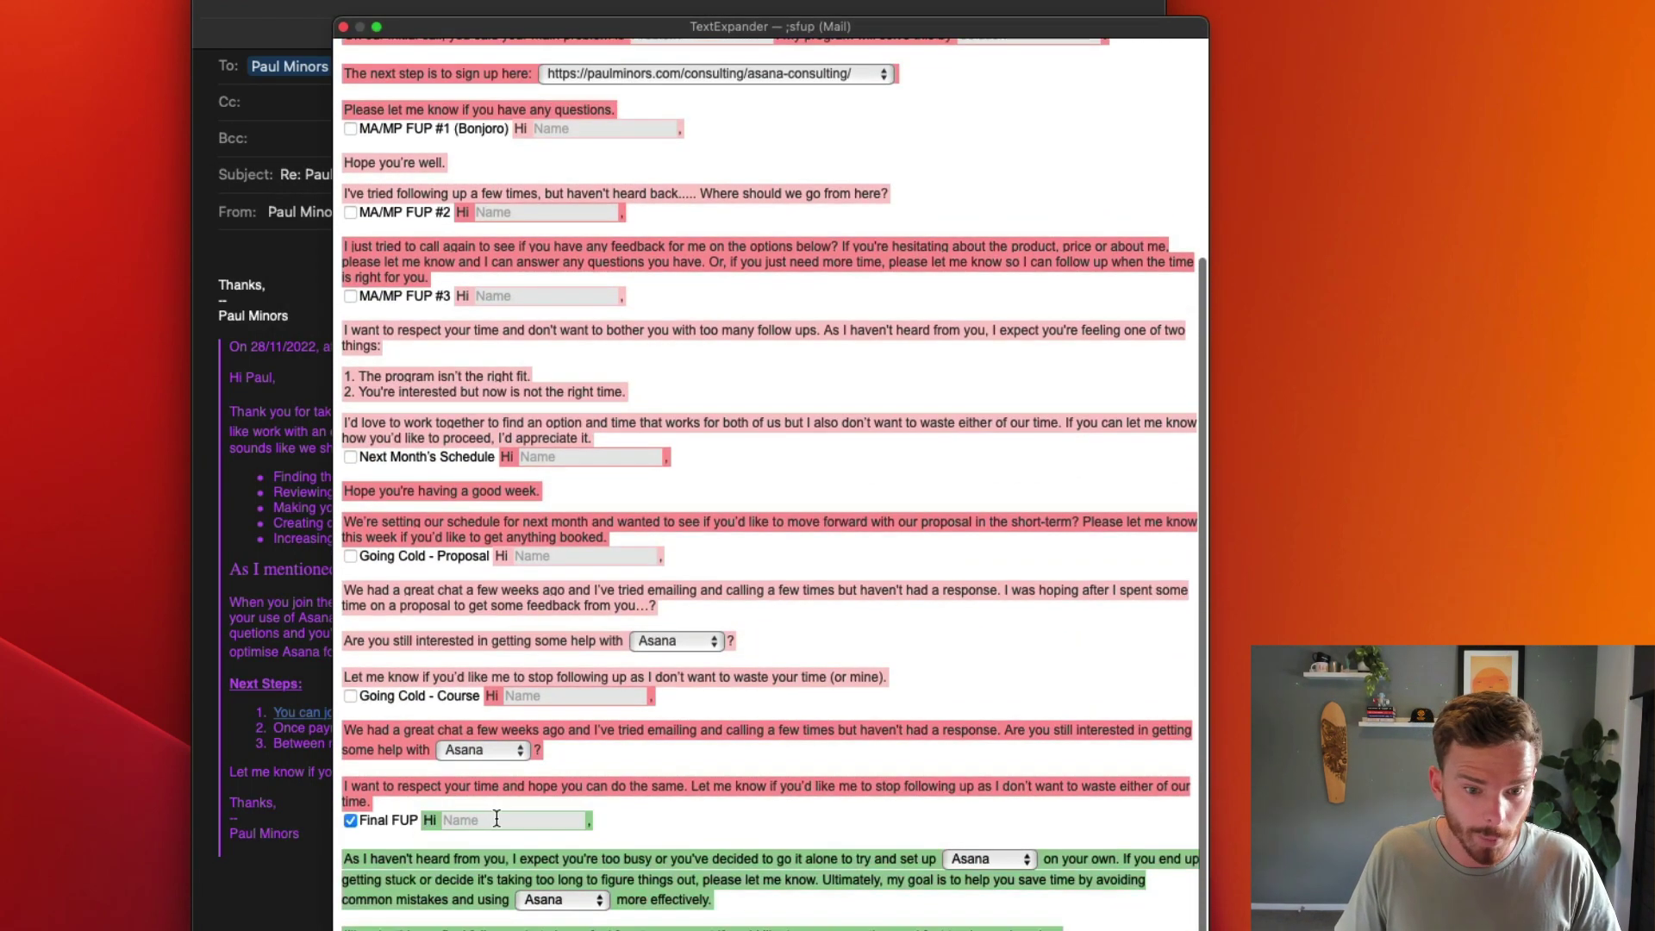
text(Paul)
key(Return)
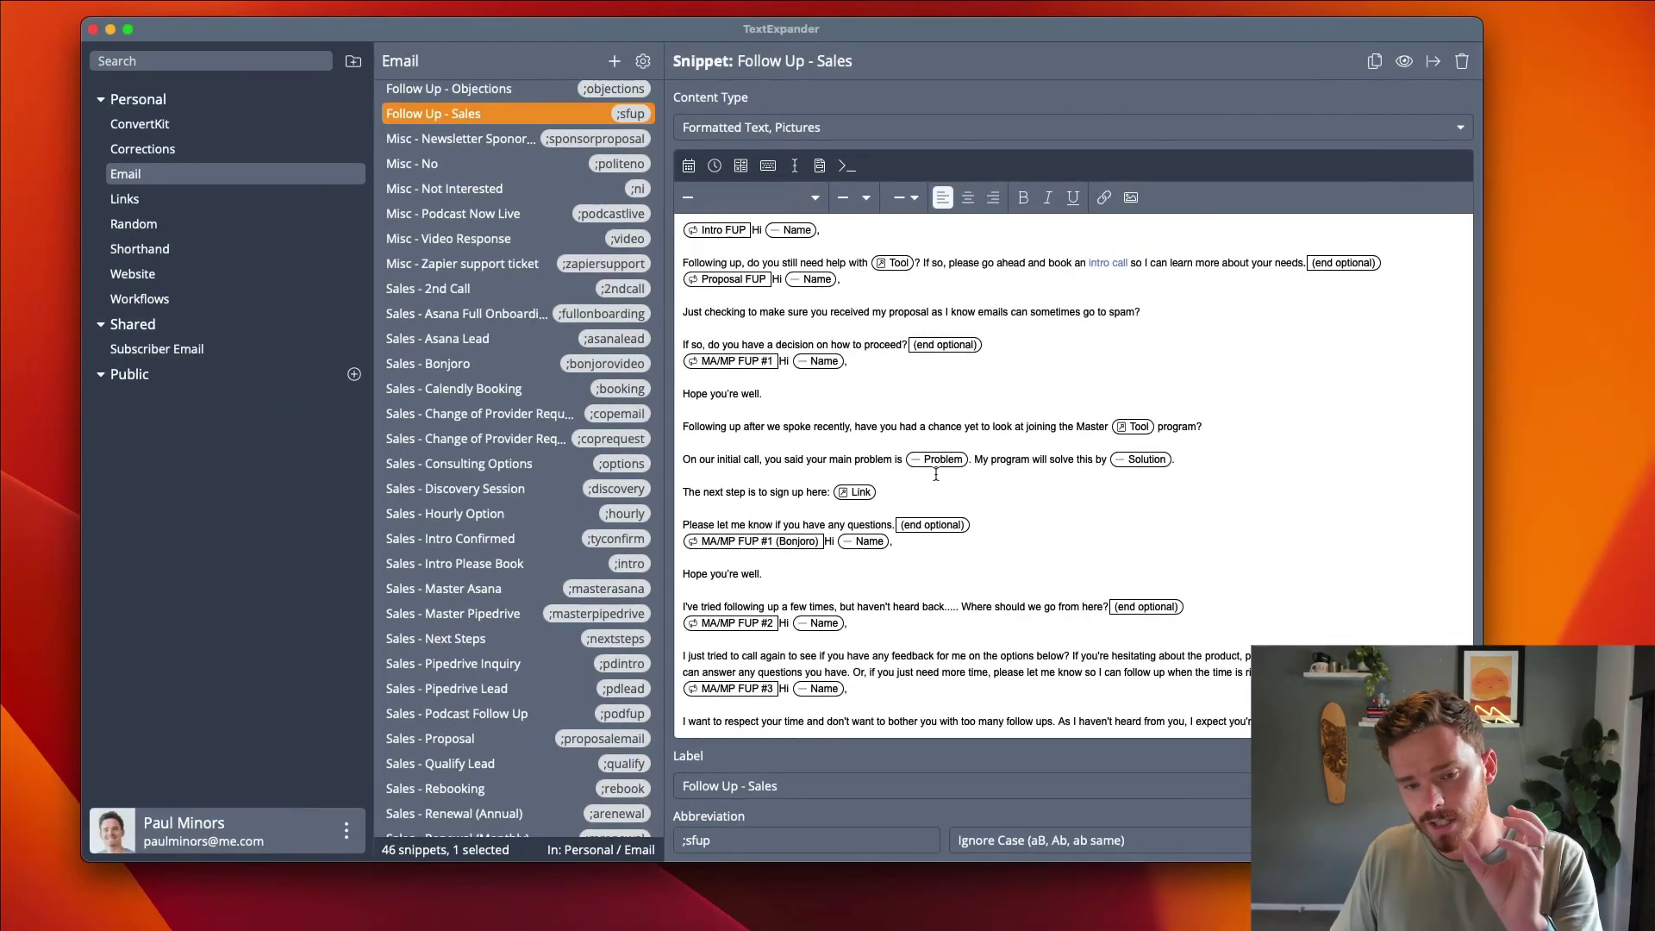
Open Follow Up - Clients to view its Course Check In and Call FUP templates.
scroll(935, 468, down, 15)
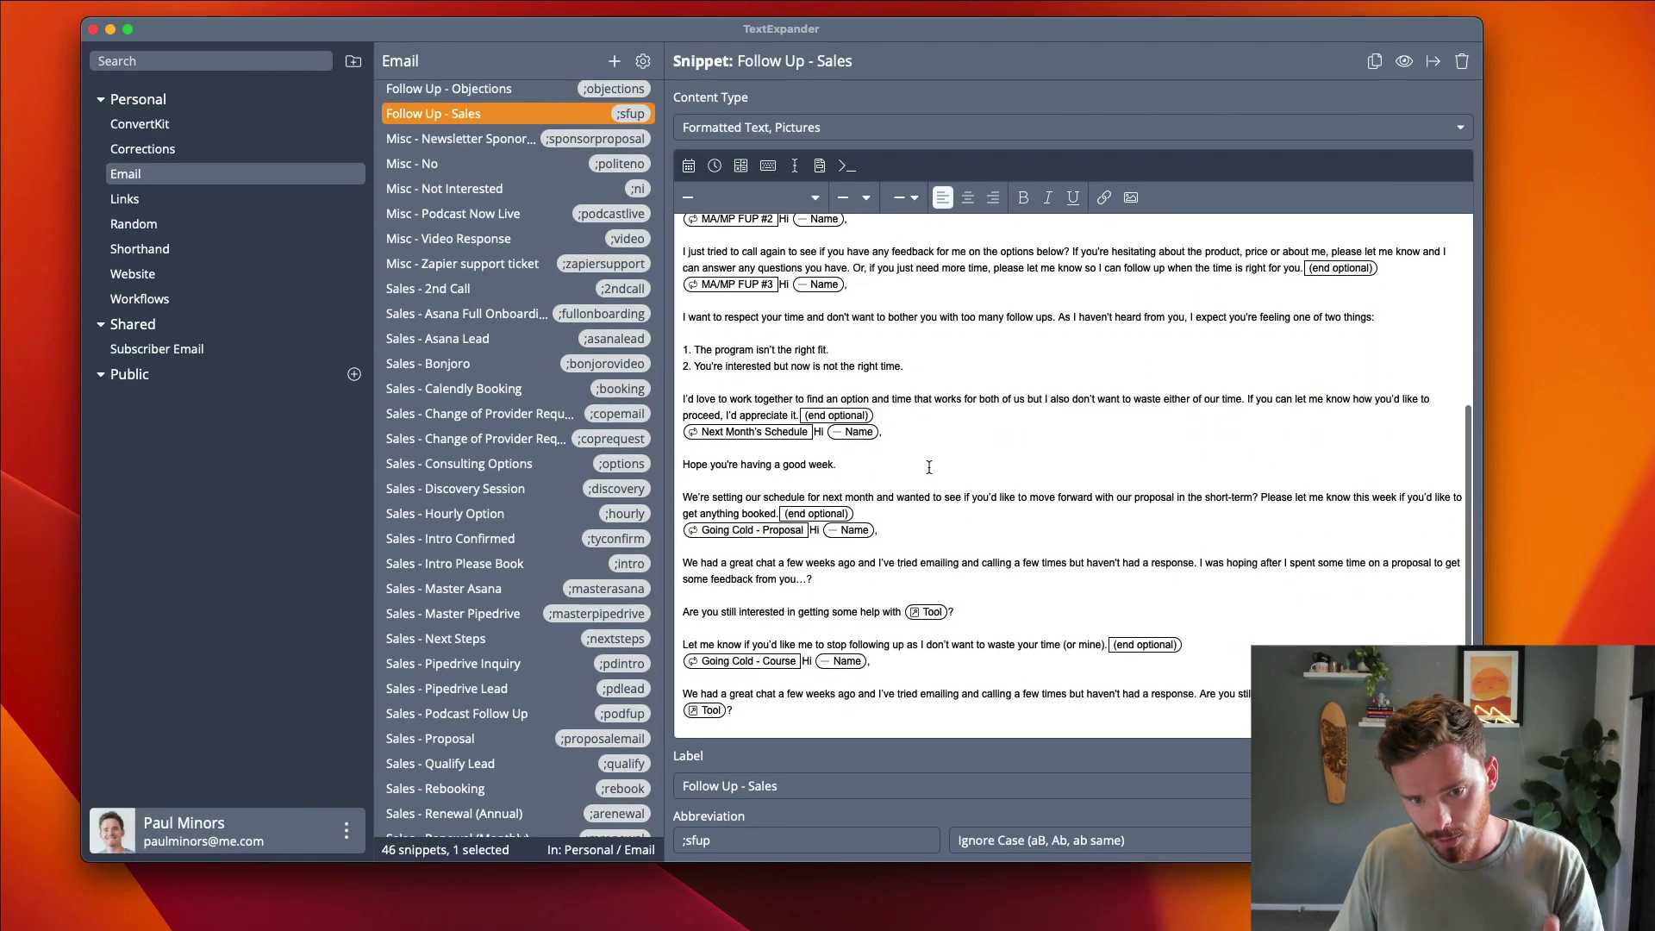
scroll(926, 466, up, 15)
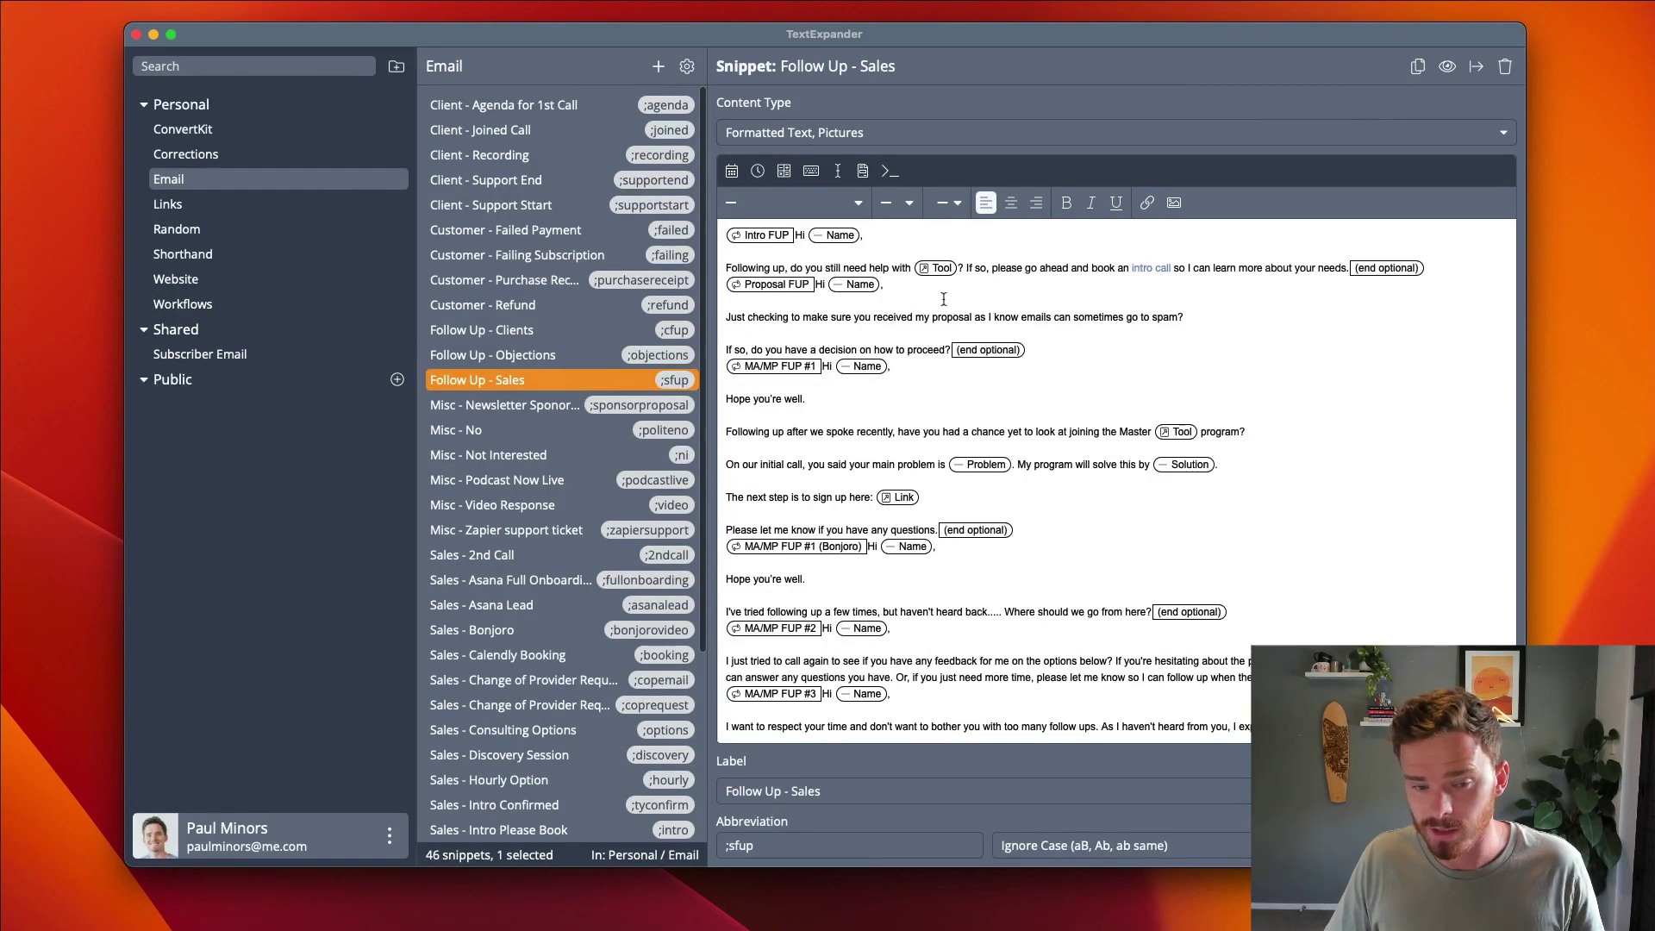
click(509, 331)
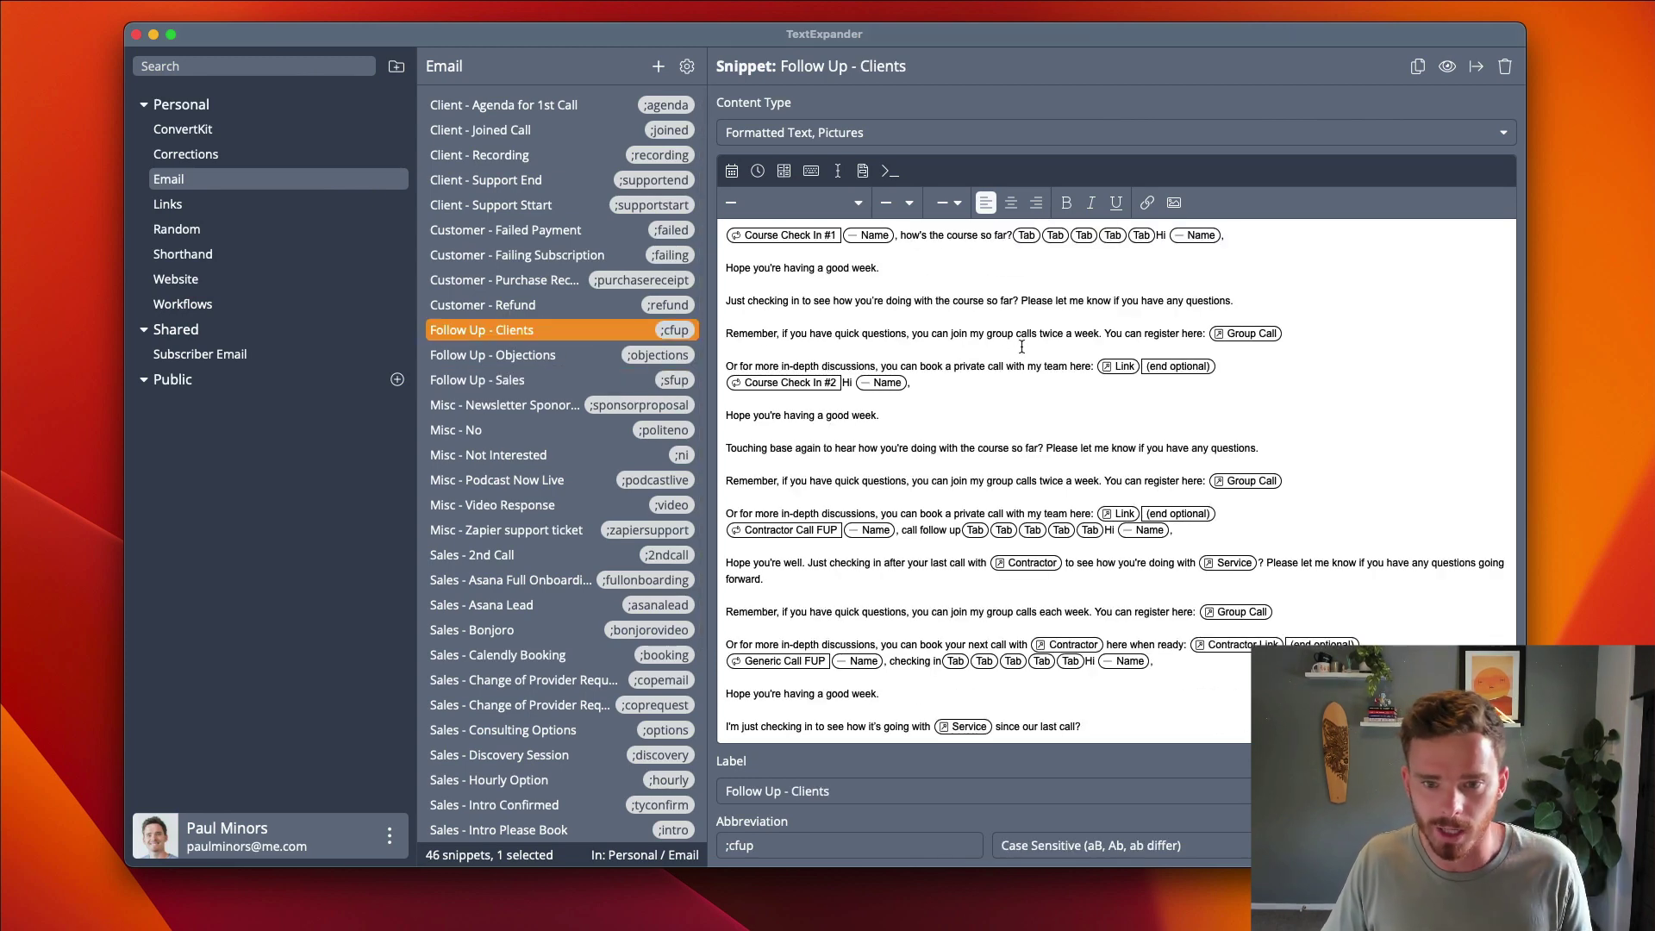
scroll(984, 389, down, 10)
scroll(923, 426, up, 10)
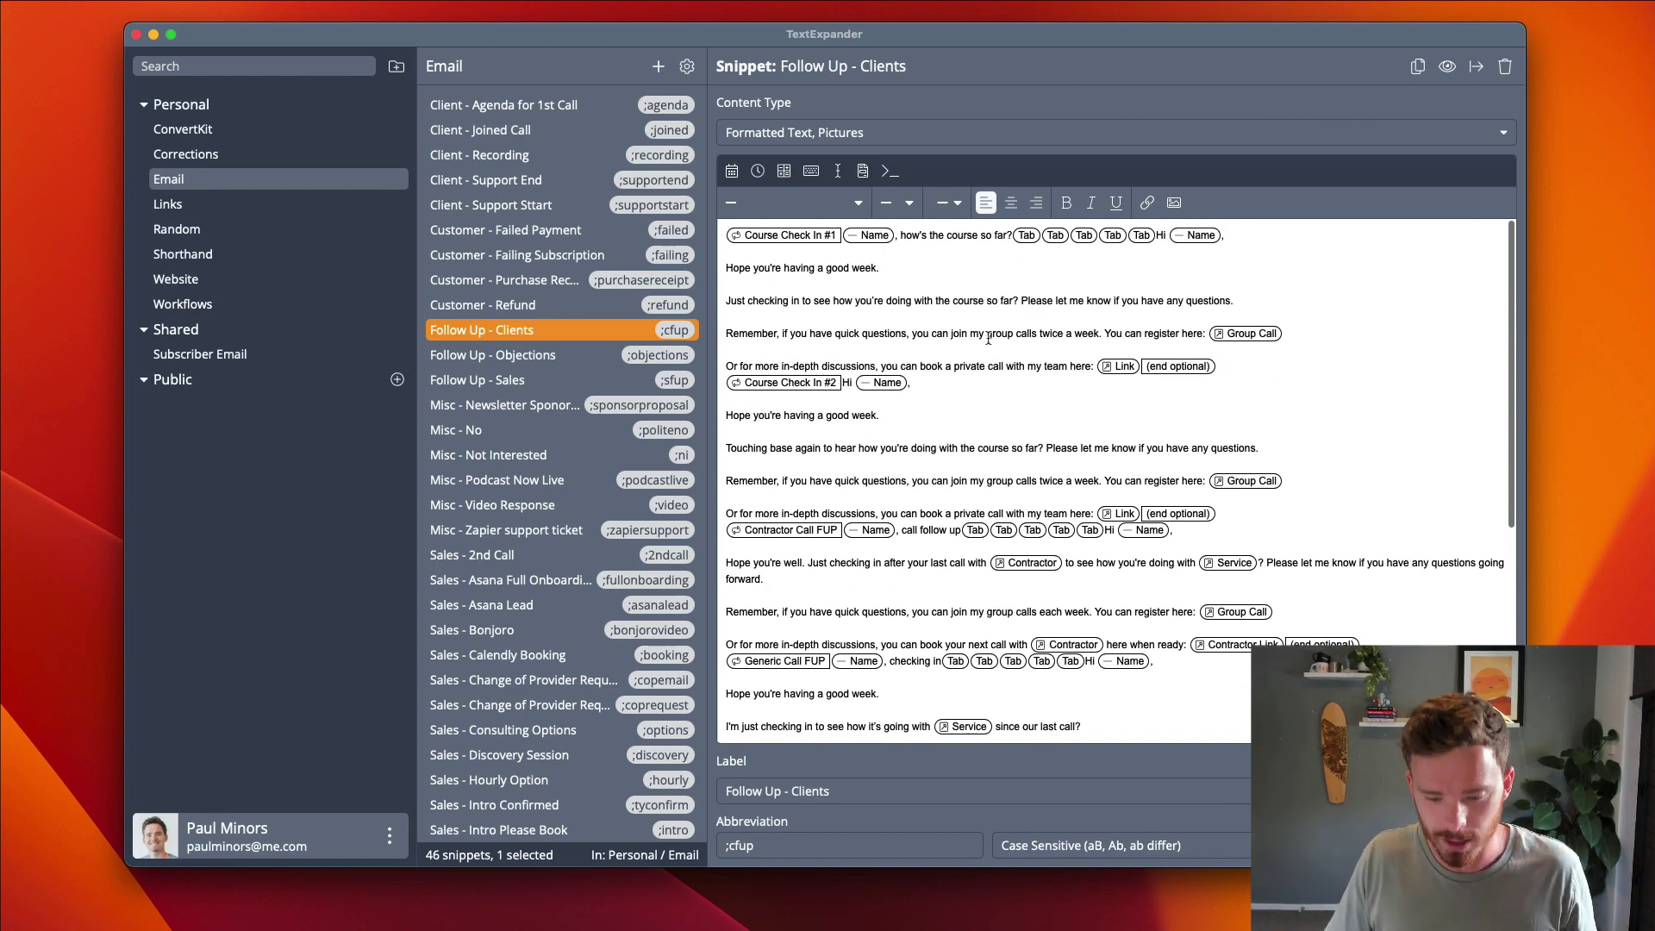
Expand the ;cfup snippet in the Mail draft's subject line.
click(153, 34)
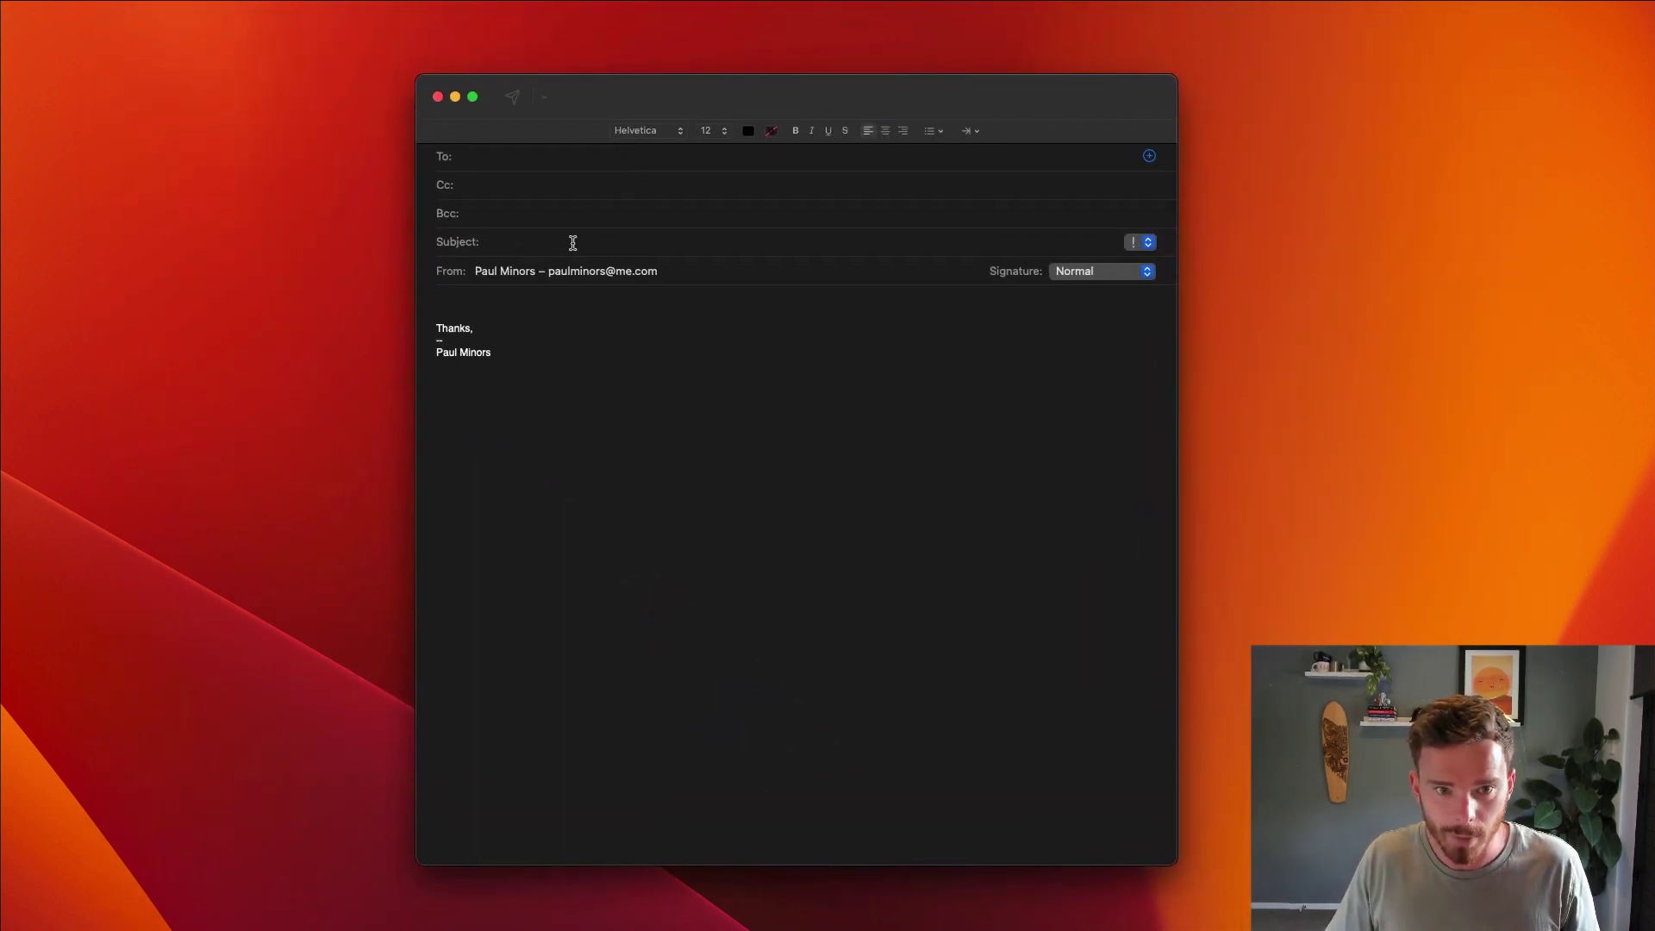
click(571, 238)
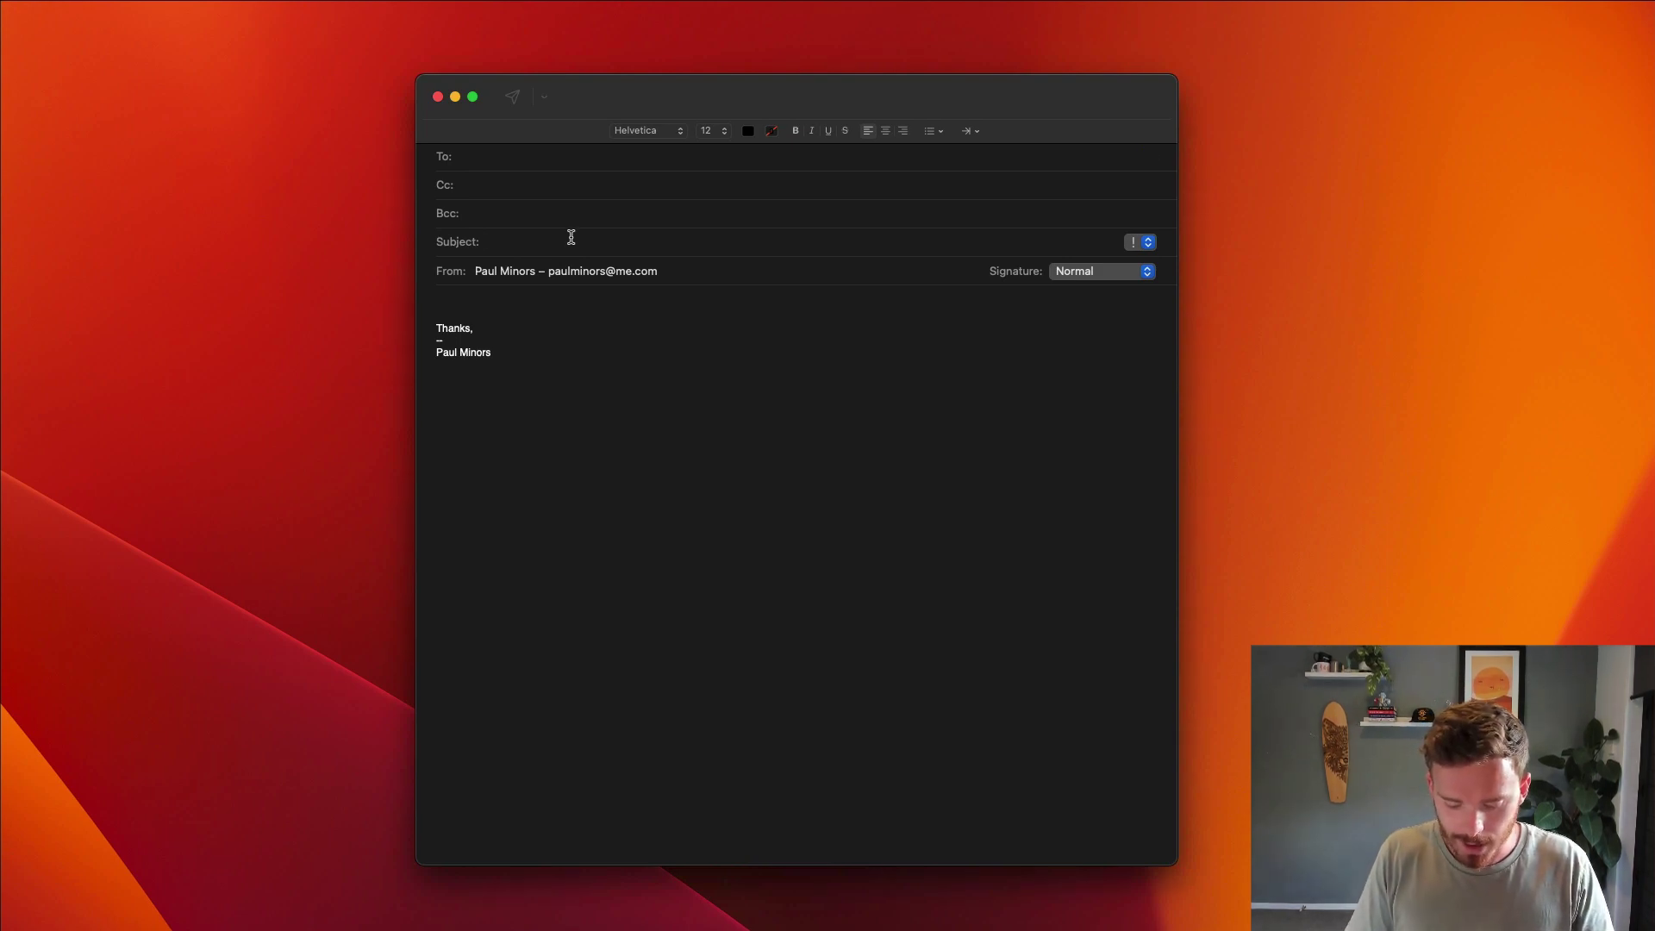
text(;cfup)
drag(587, 267, 685, 172)
Select the Course Check In #1 section and enter the recipient's name.
click(586, 194)
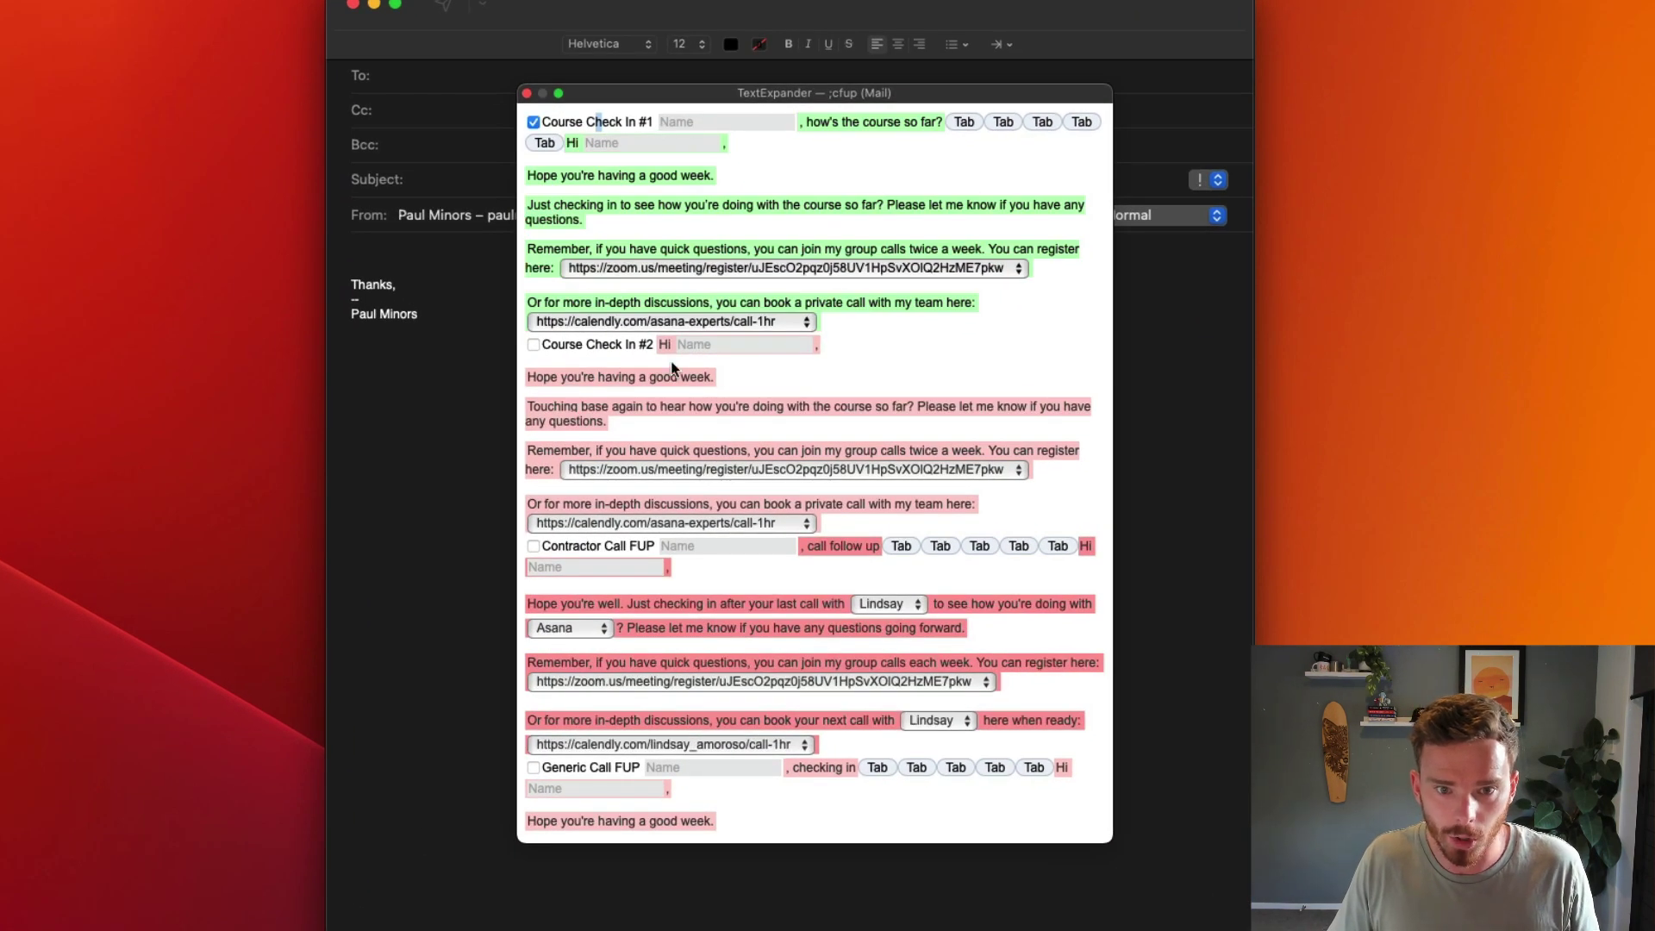
click(615, 345)
click(602, 122)
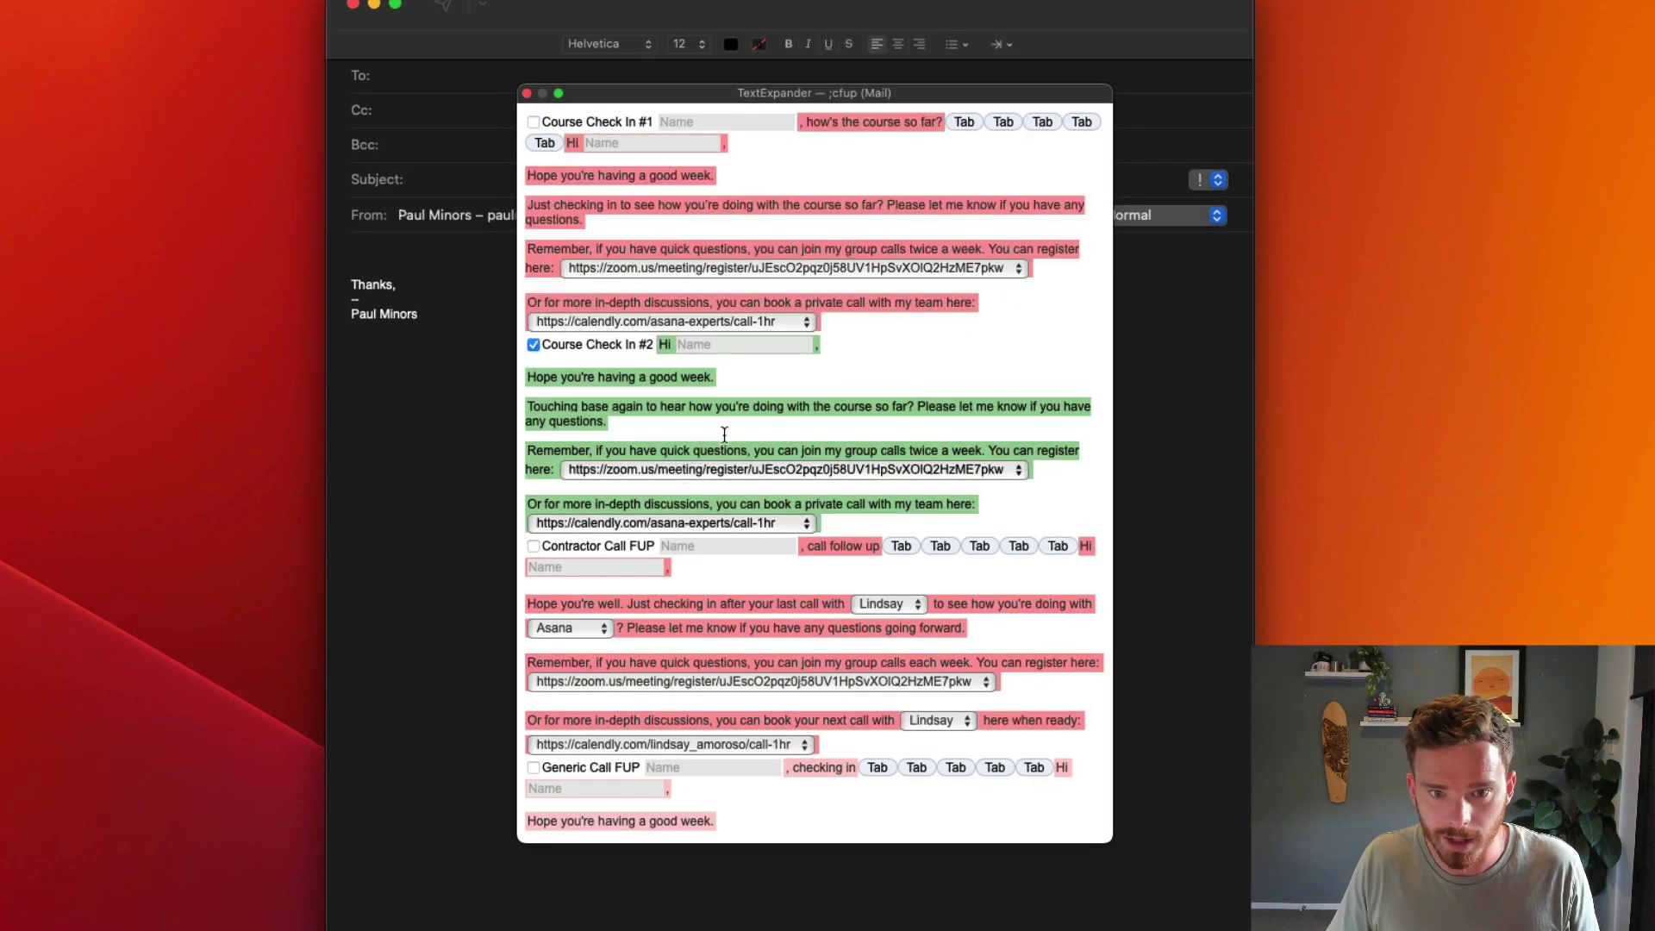
click(603, 344)
click(596, 122)
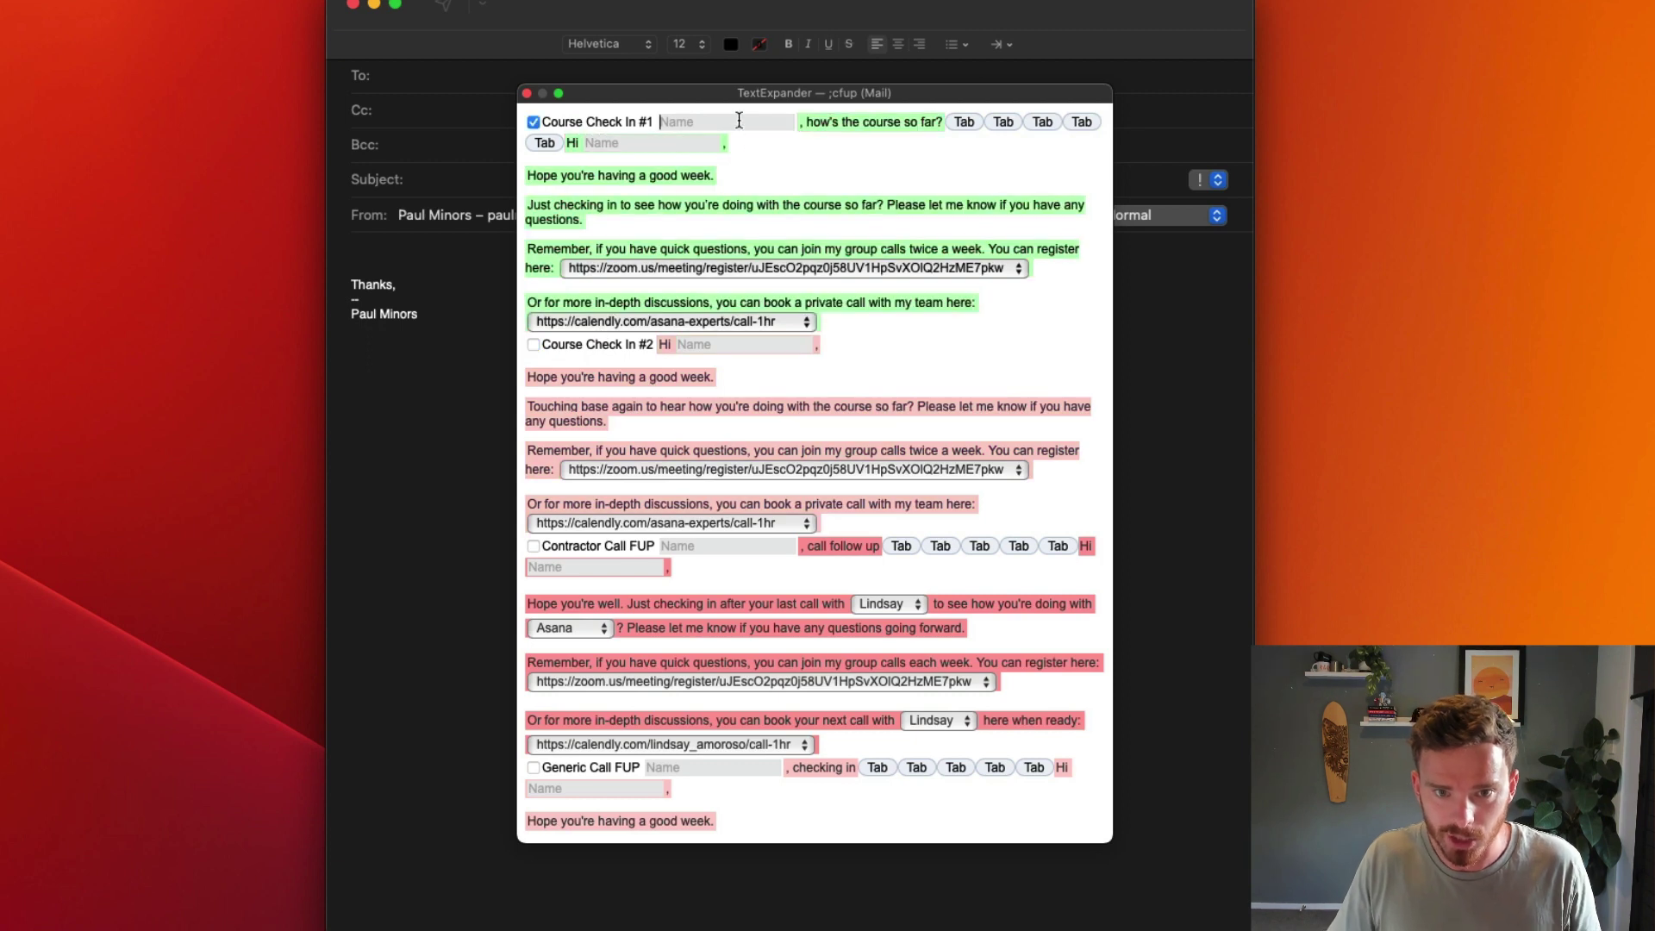
click(738, 120)
text(Paul)
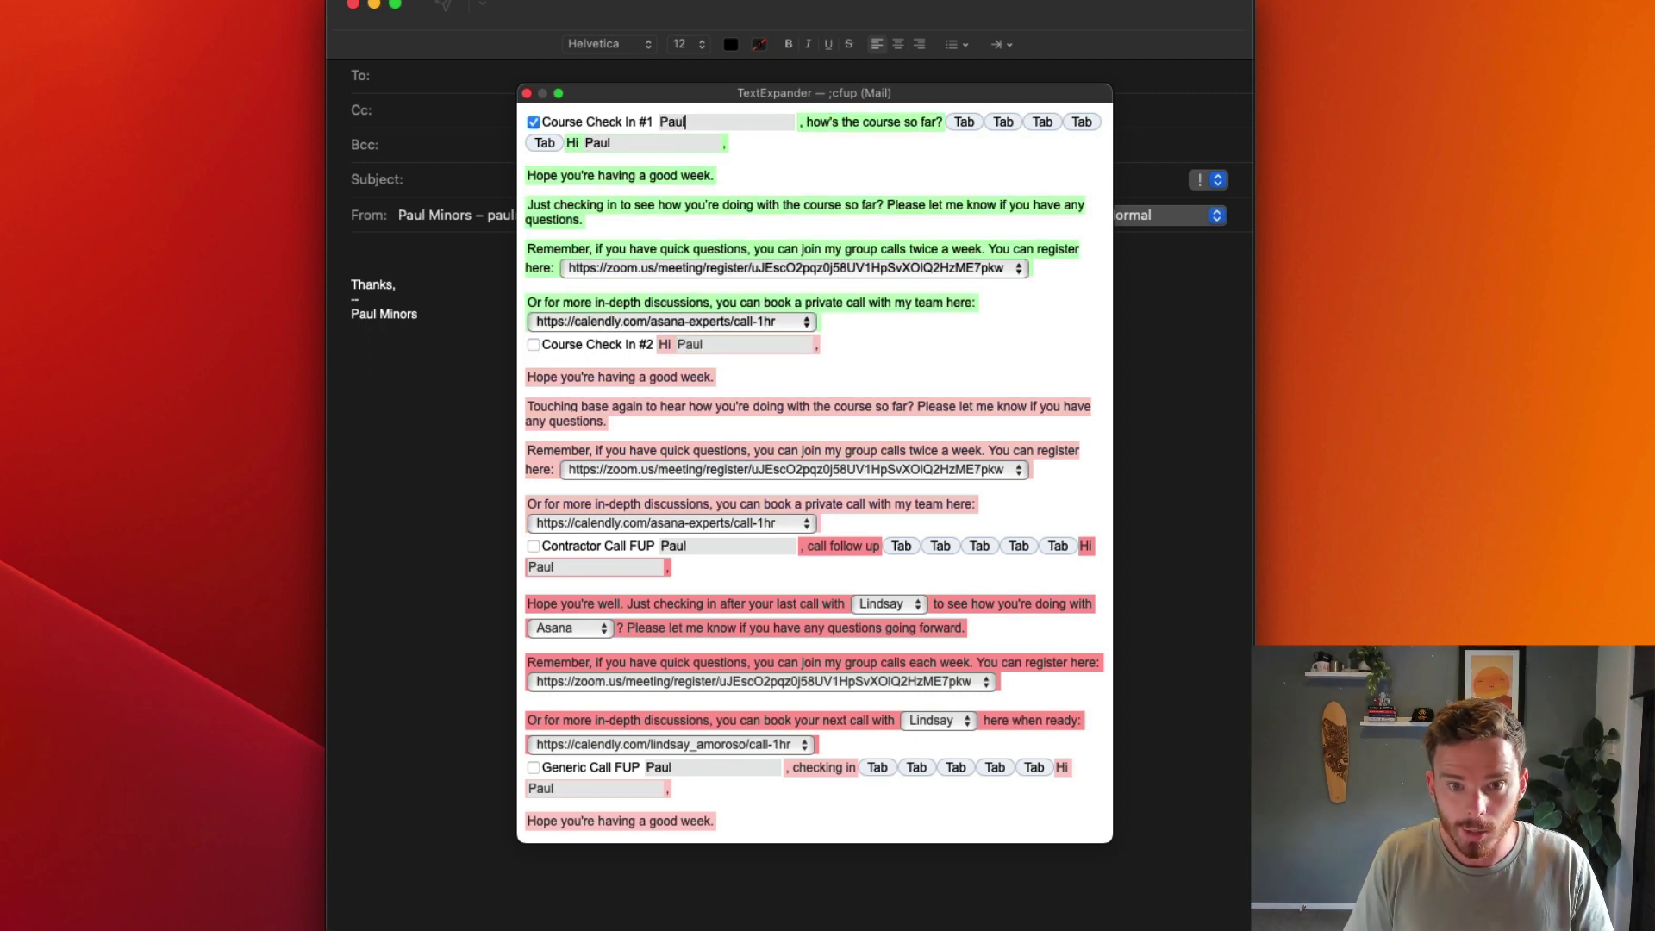
Pick the second Zoom link and pipedrive-experts booking link, insert, and remove the greeting indent.
click(683, 267)
click(686, 288)
click(690, 322)
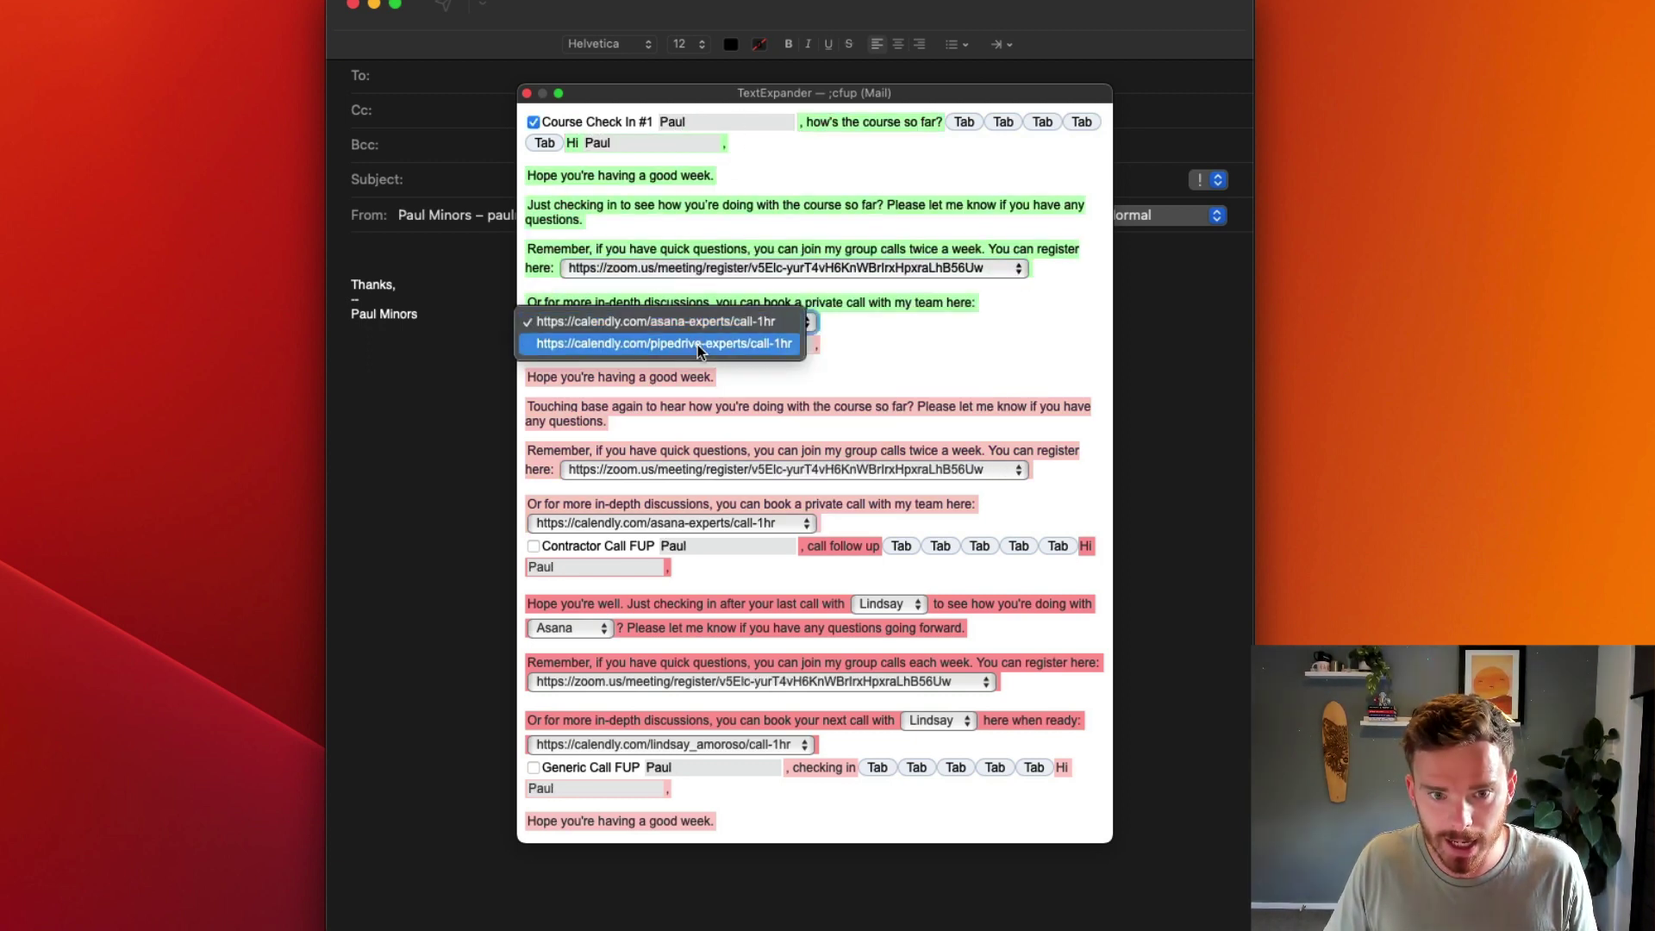
click(697, 344)
key(Return)
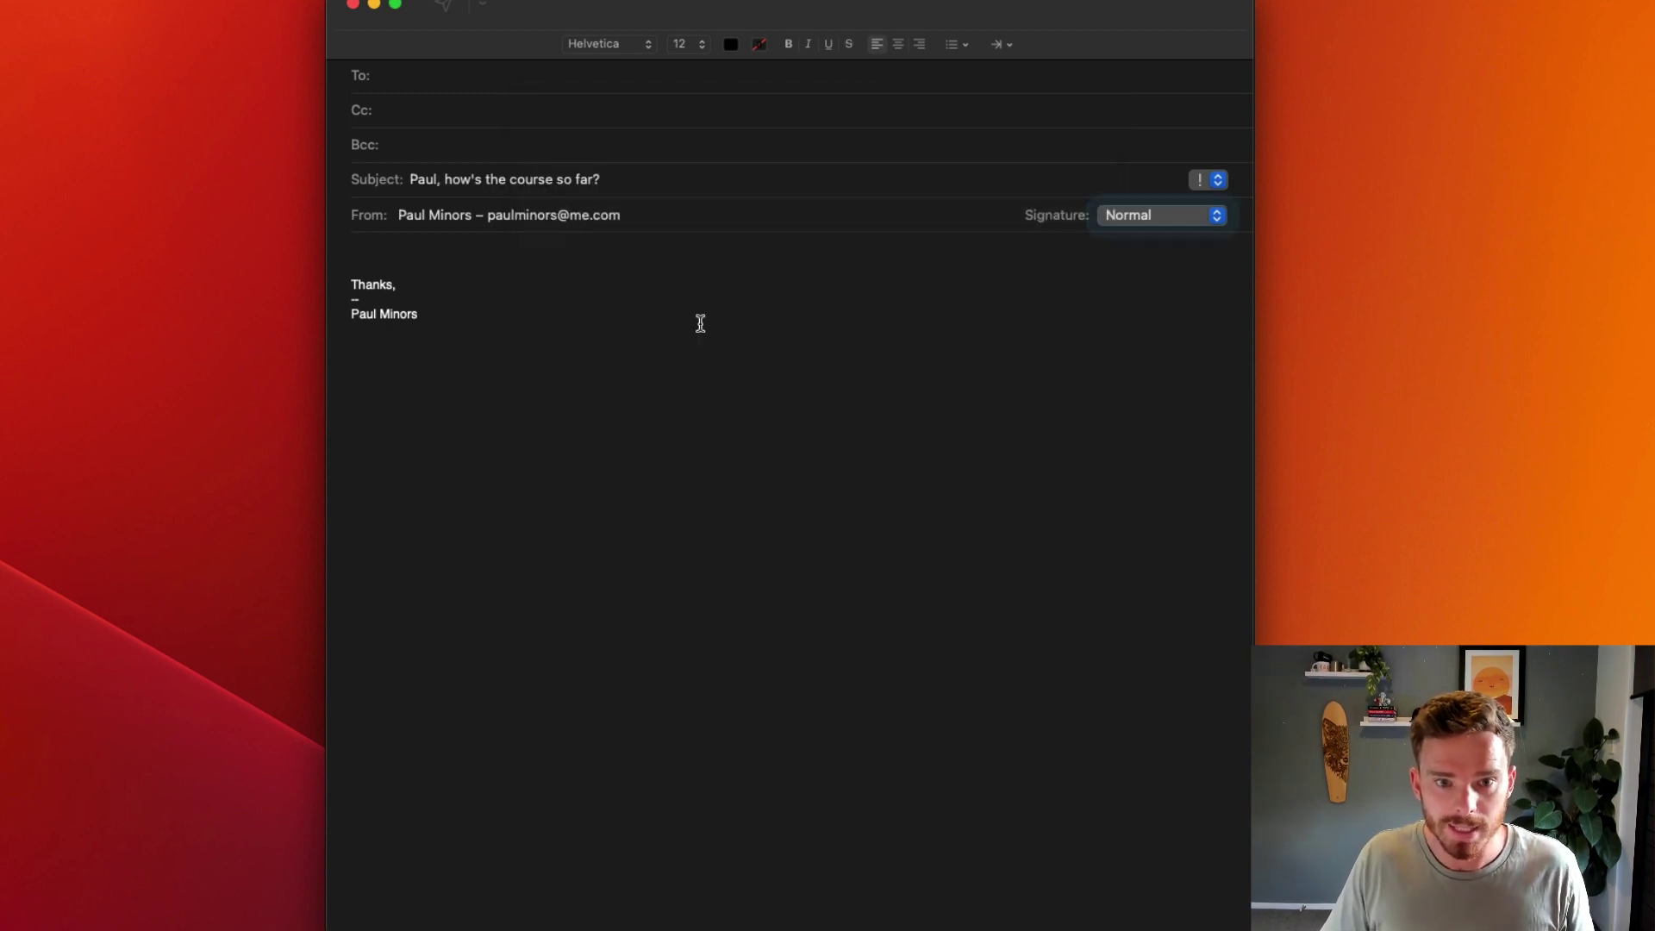
click(379, 257)
key(BackSpace)
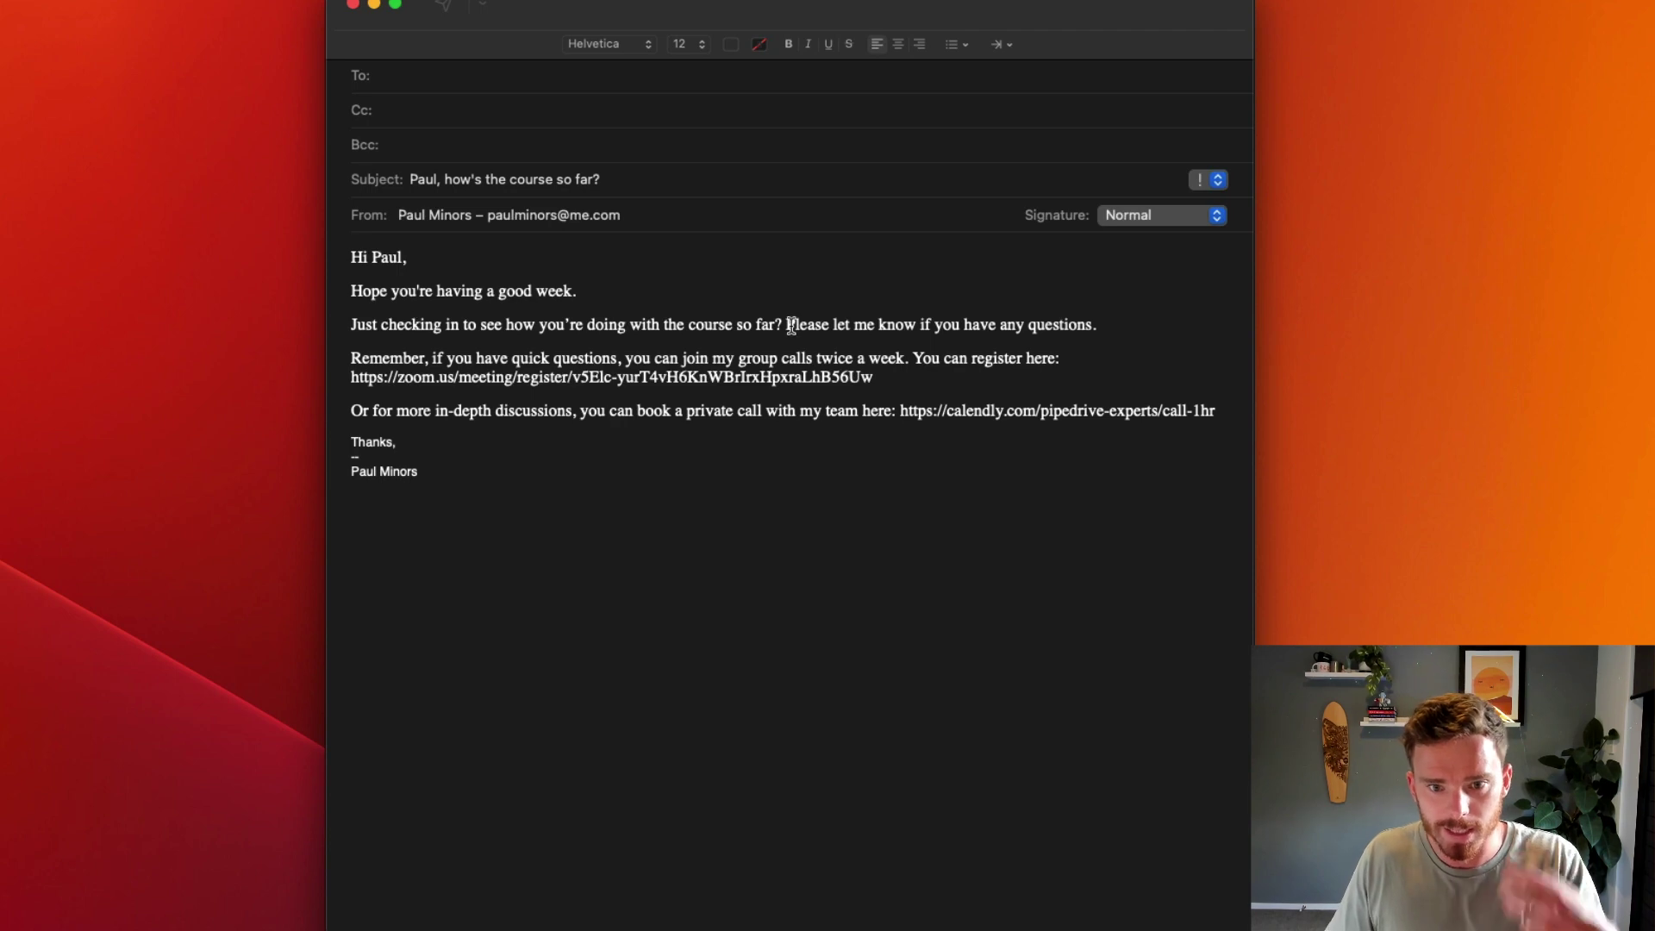
mouse_move(463, 375)
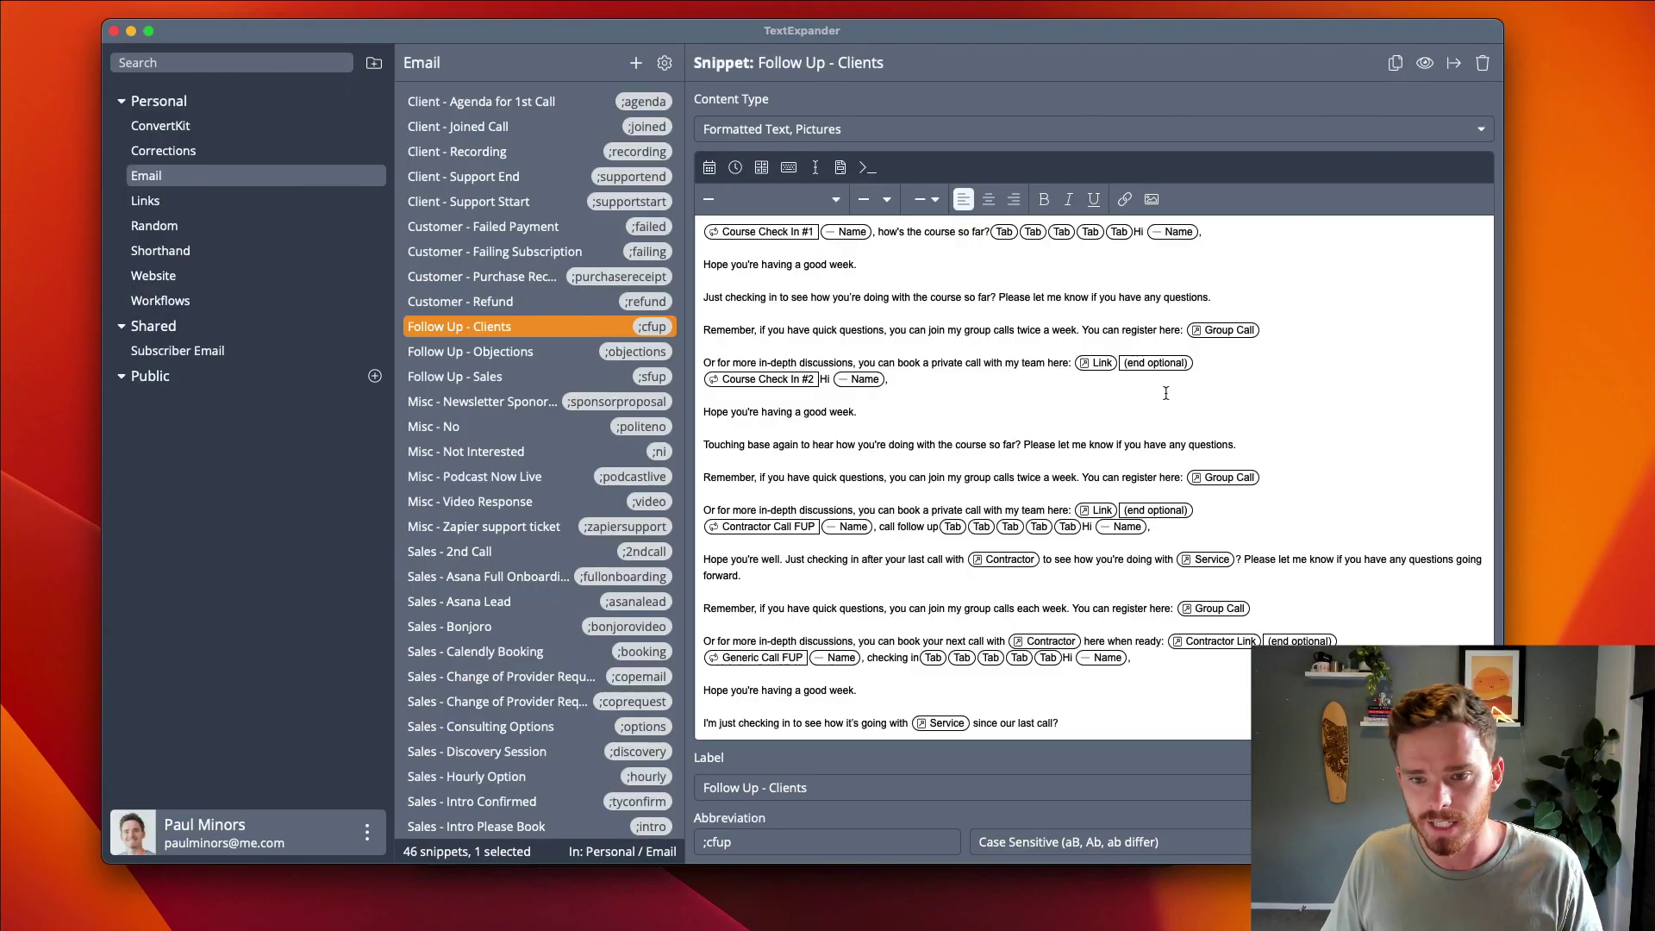
Inspect the Clipboard field in the Responded with video snippet.
scroll(1181, 390, down, 10)
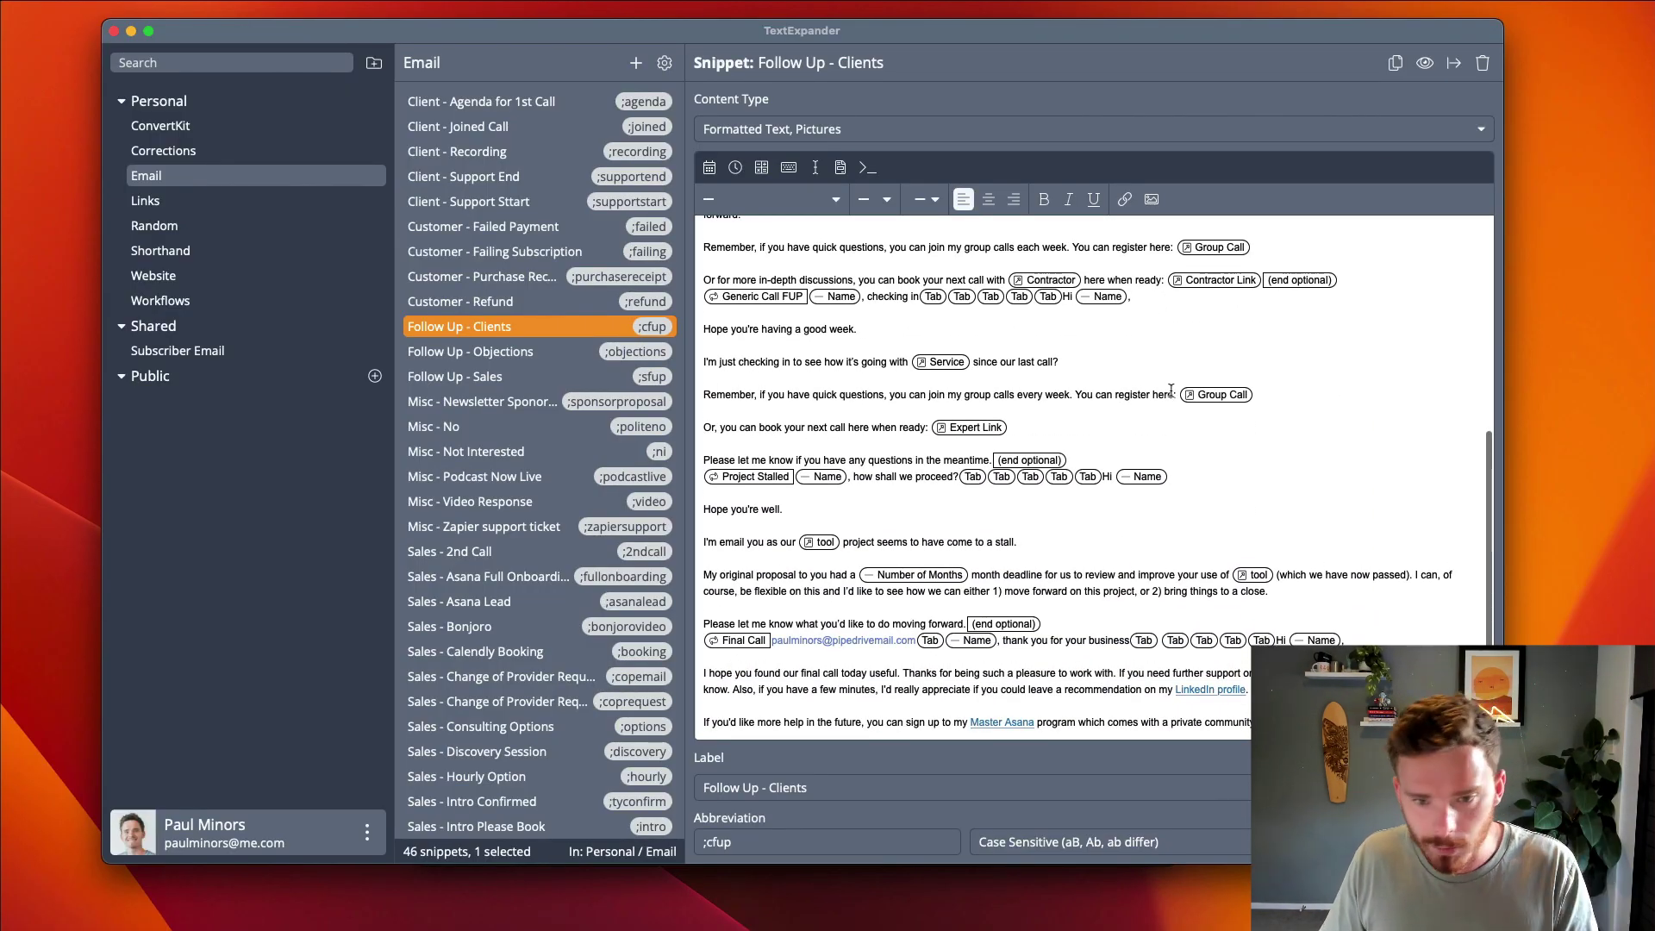
scroll(1171, 390, up, 10)
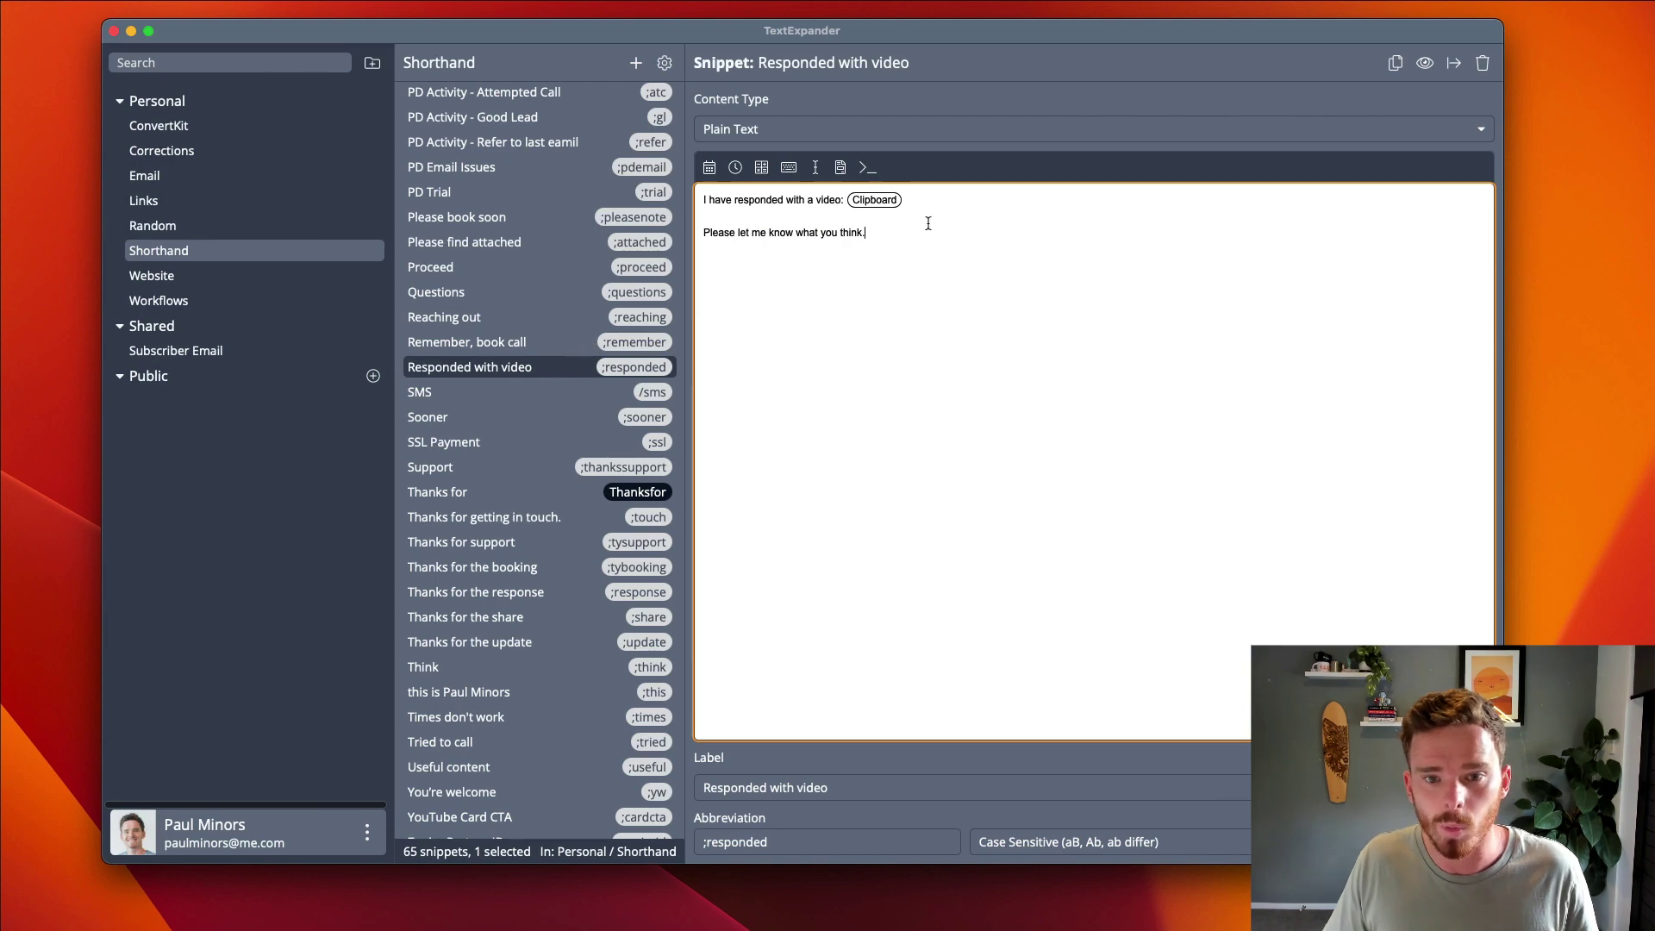
click(871, 201)
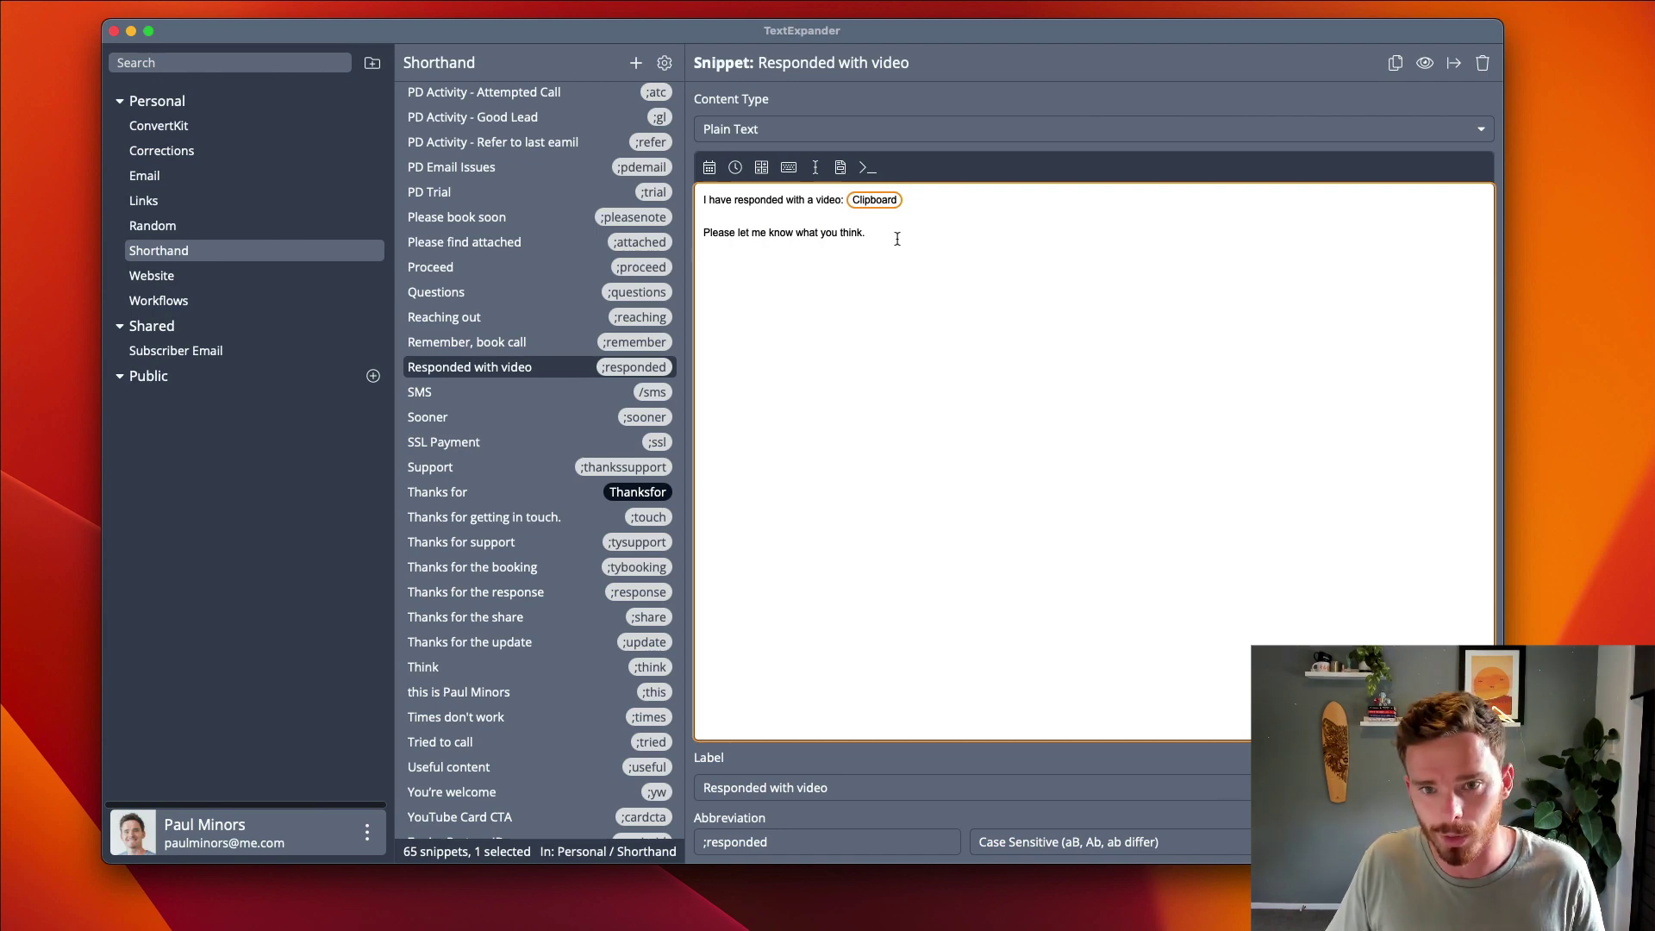
click(897, 239)
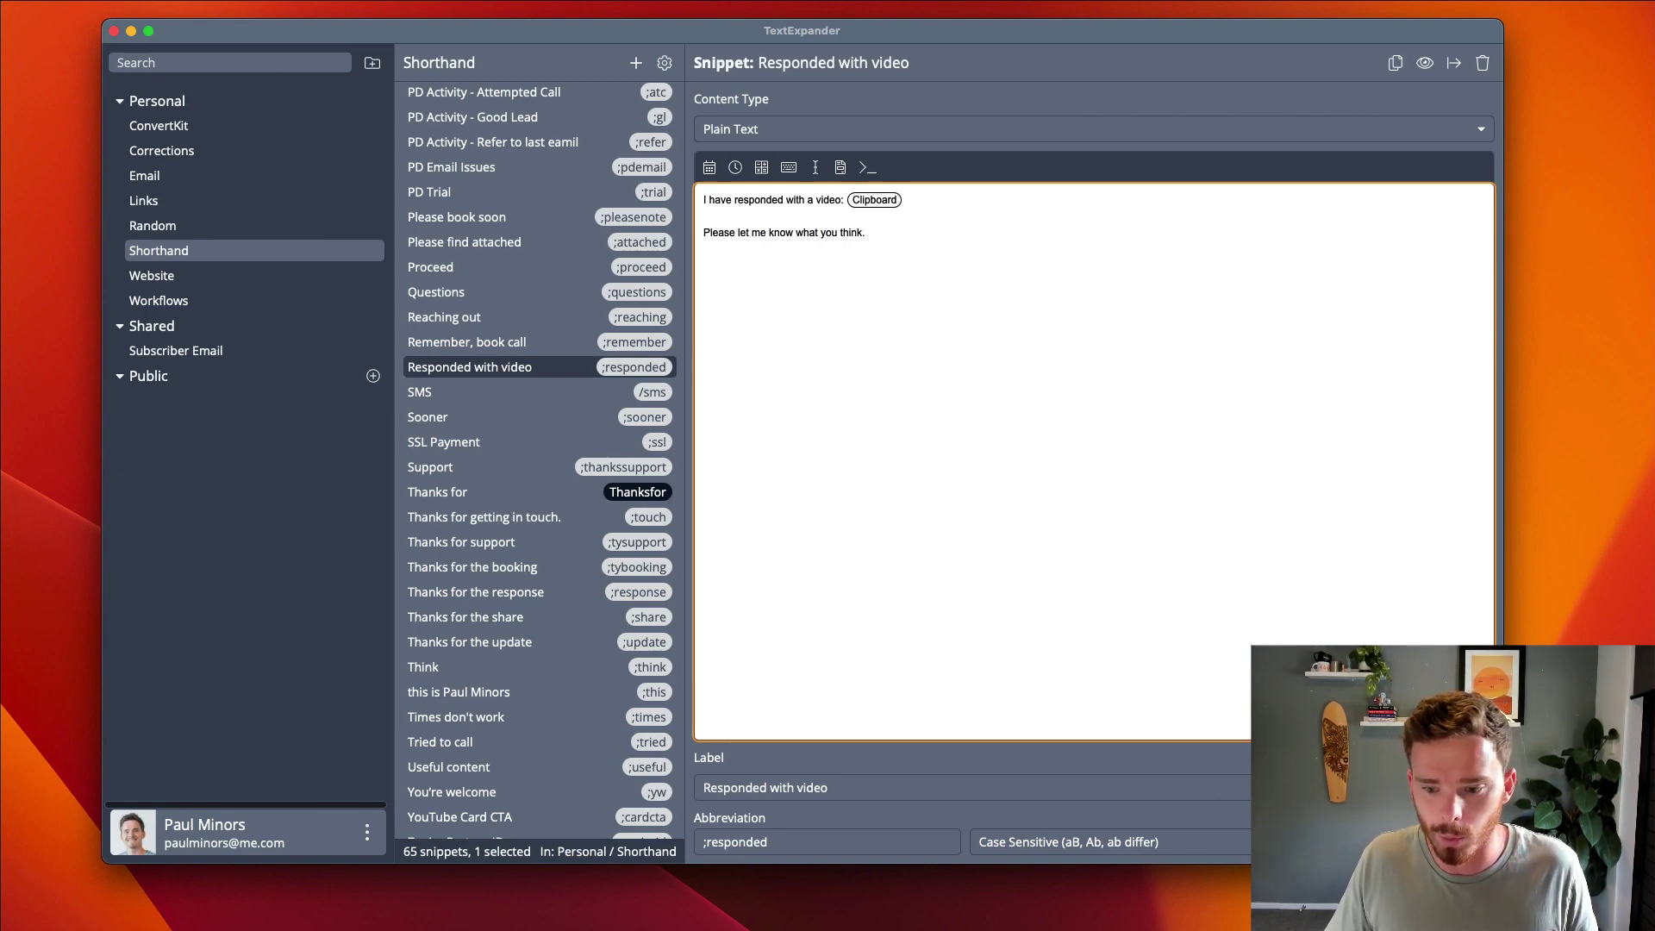
Expand ;respond in the new message body to insert the video-response text and link.
click(528, 276)
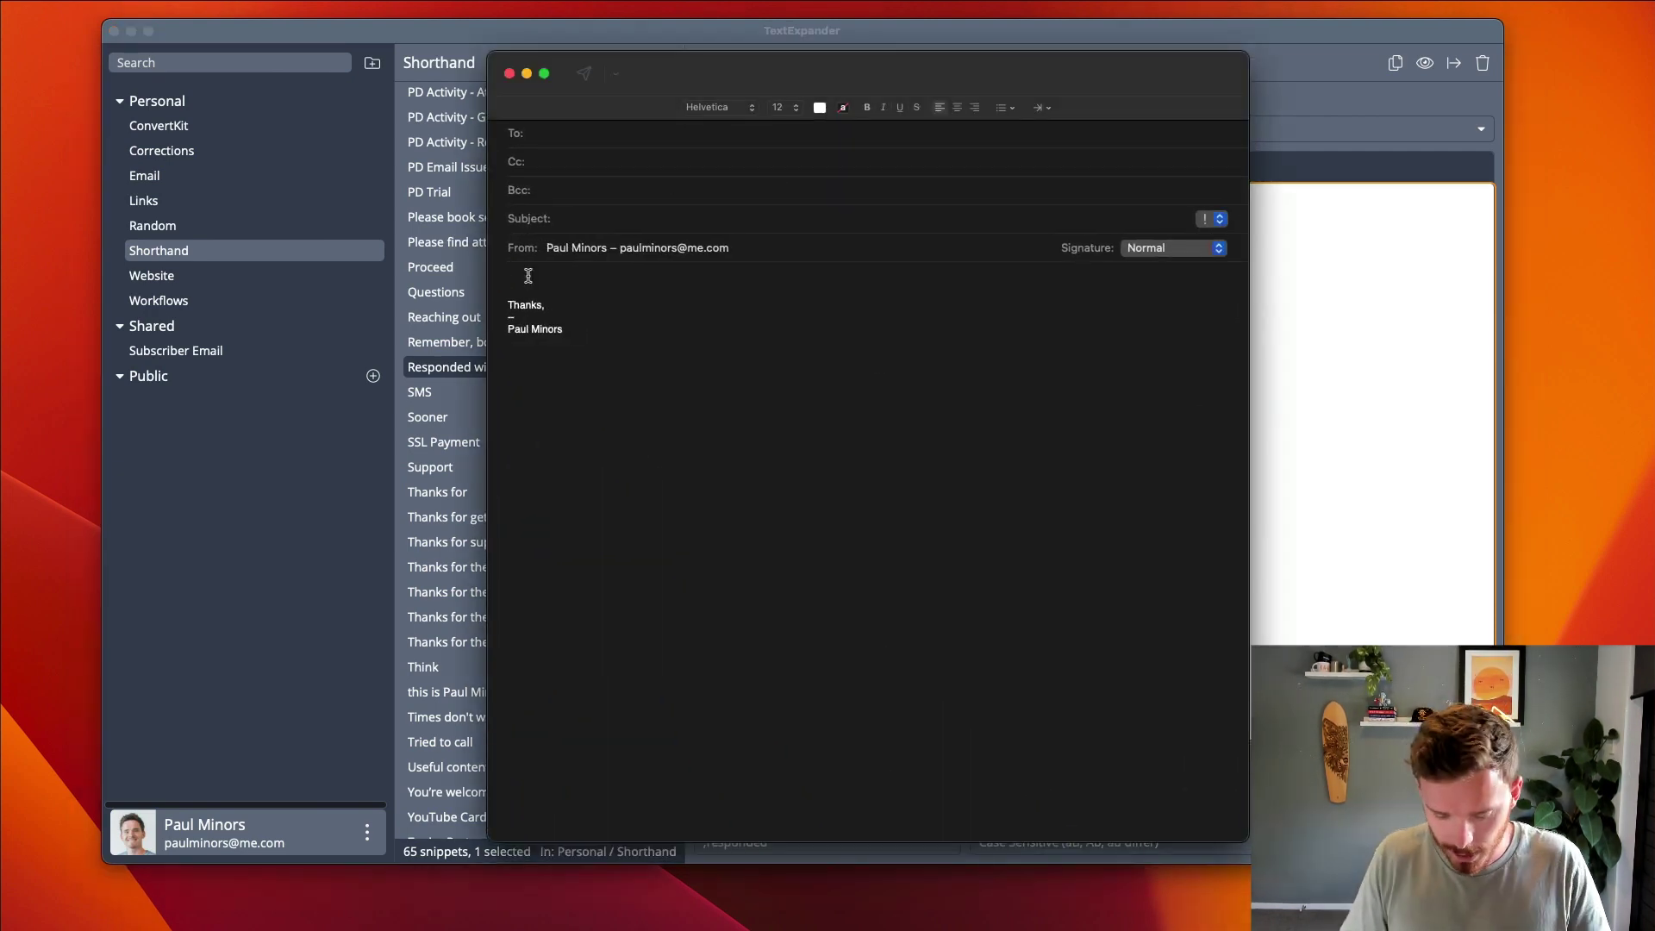
text(;respond)
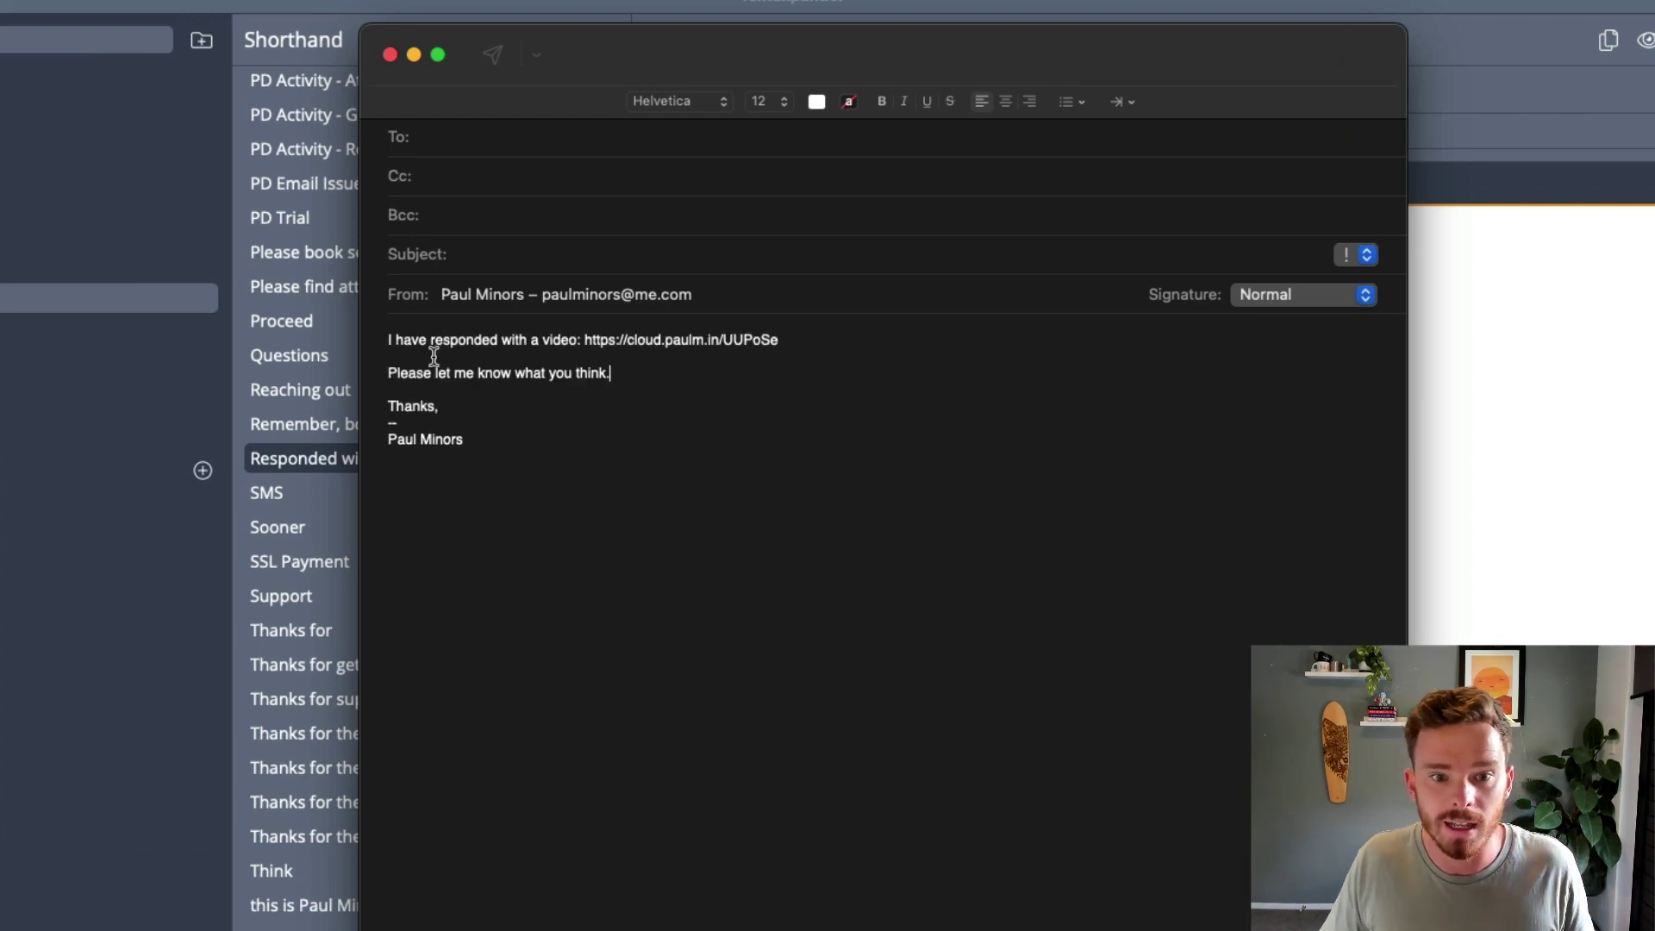
mouse_move(591, 338)
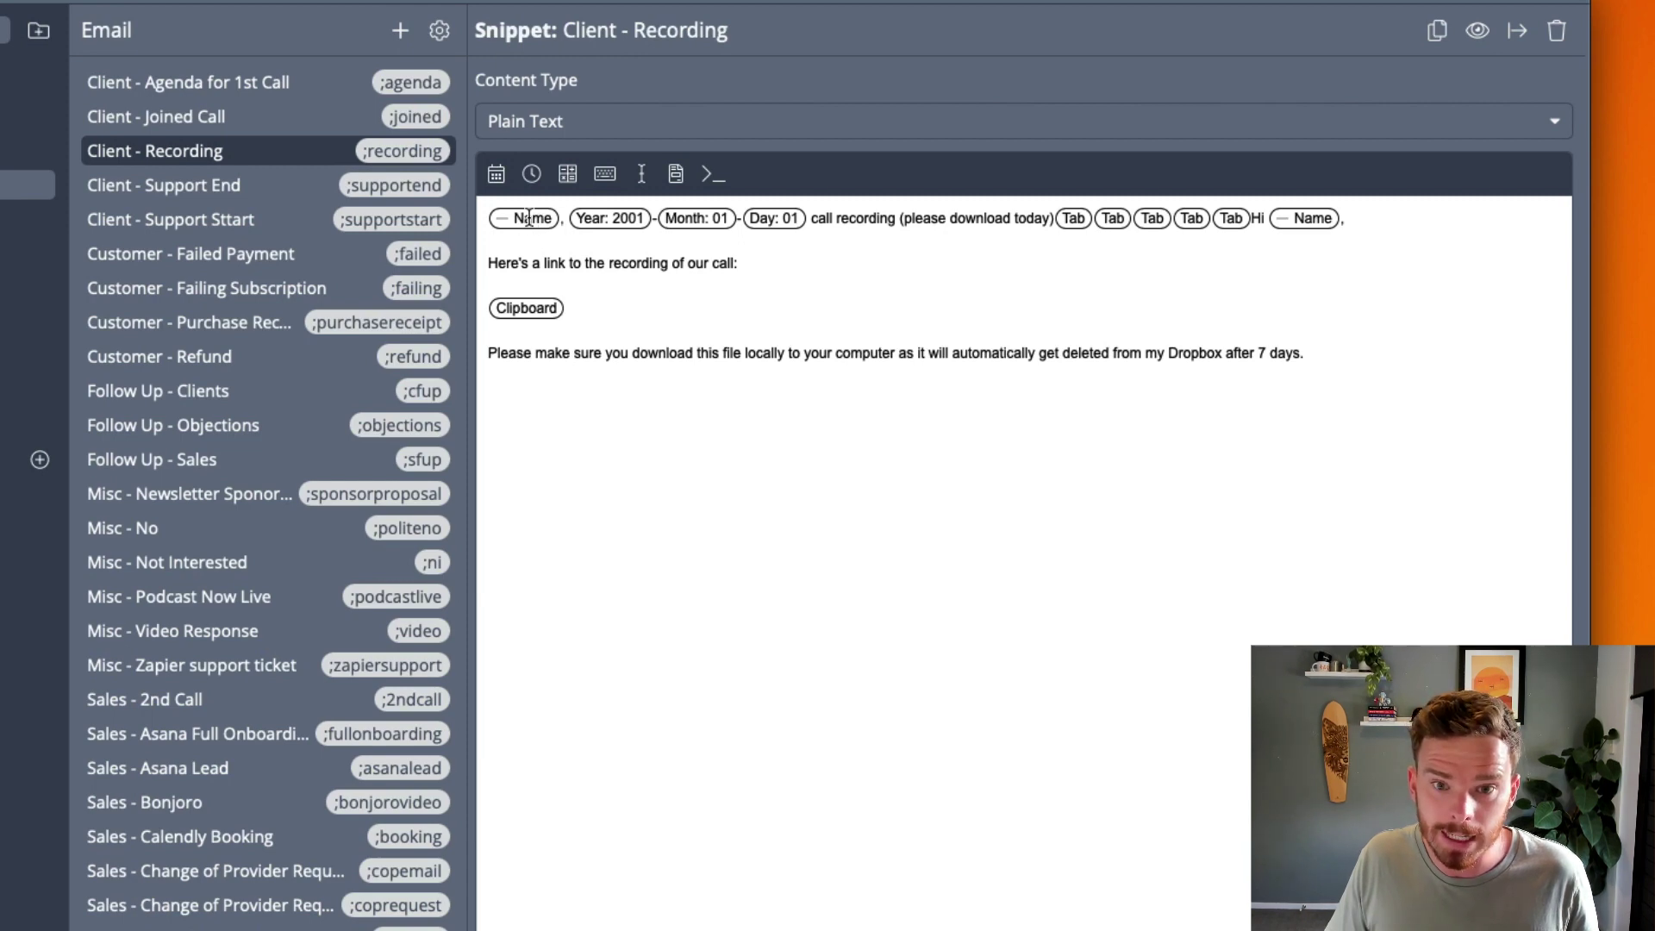
click(572, 217)
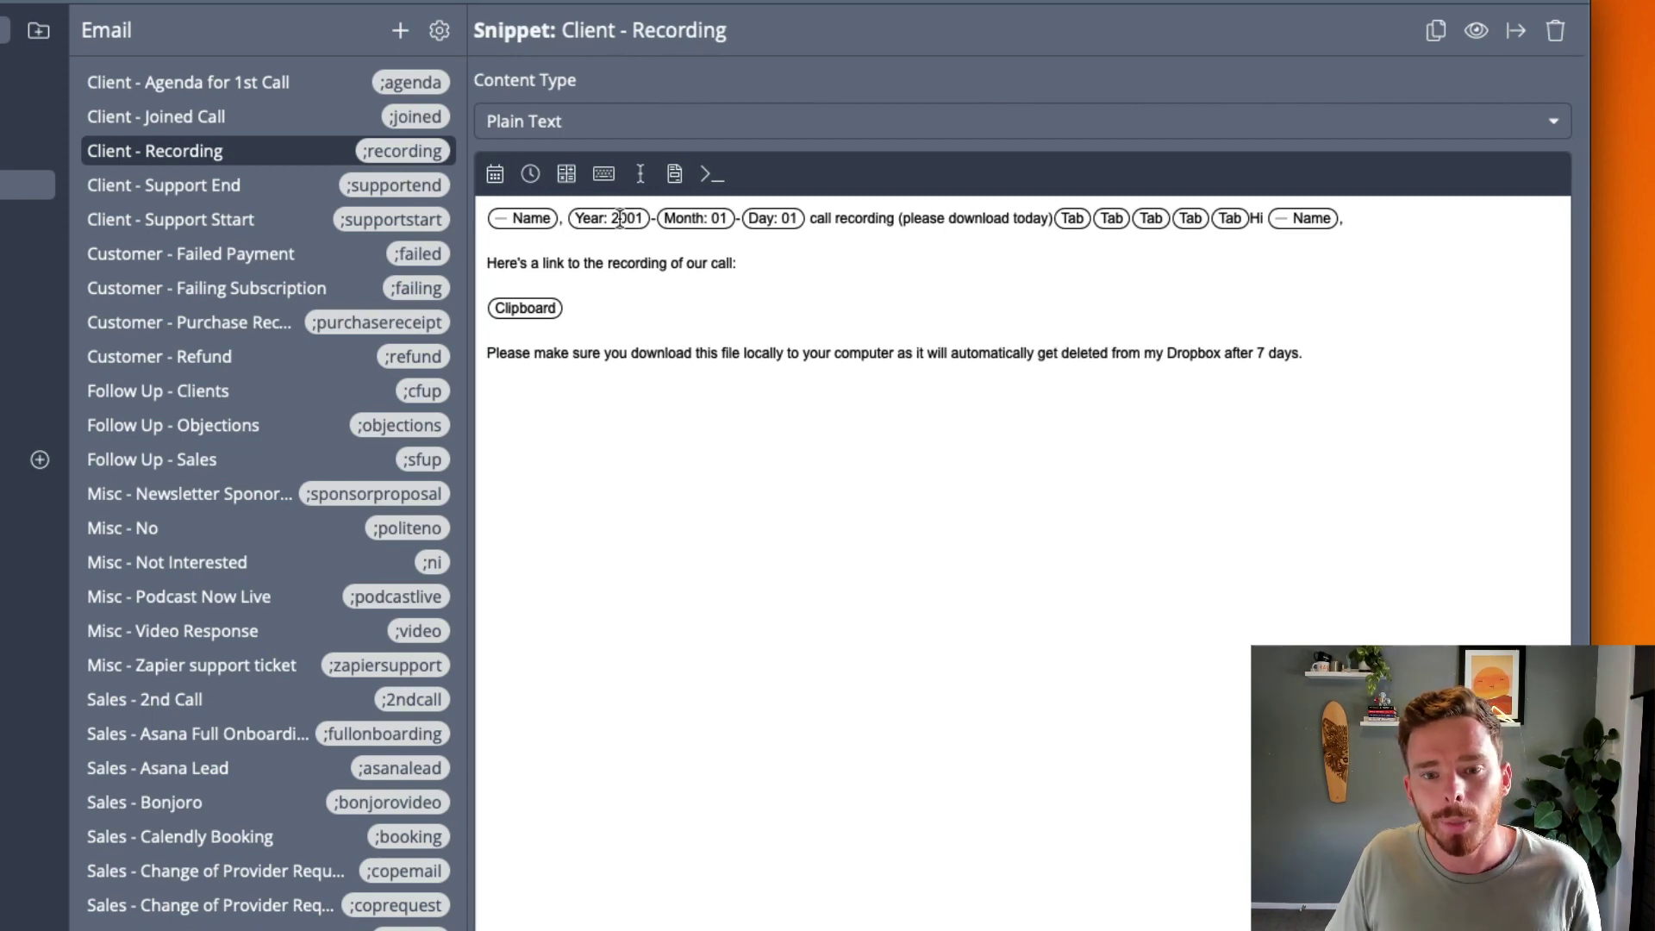
click(691, 217)
key(Right)
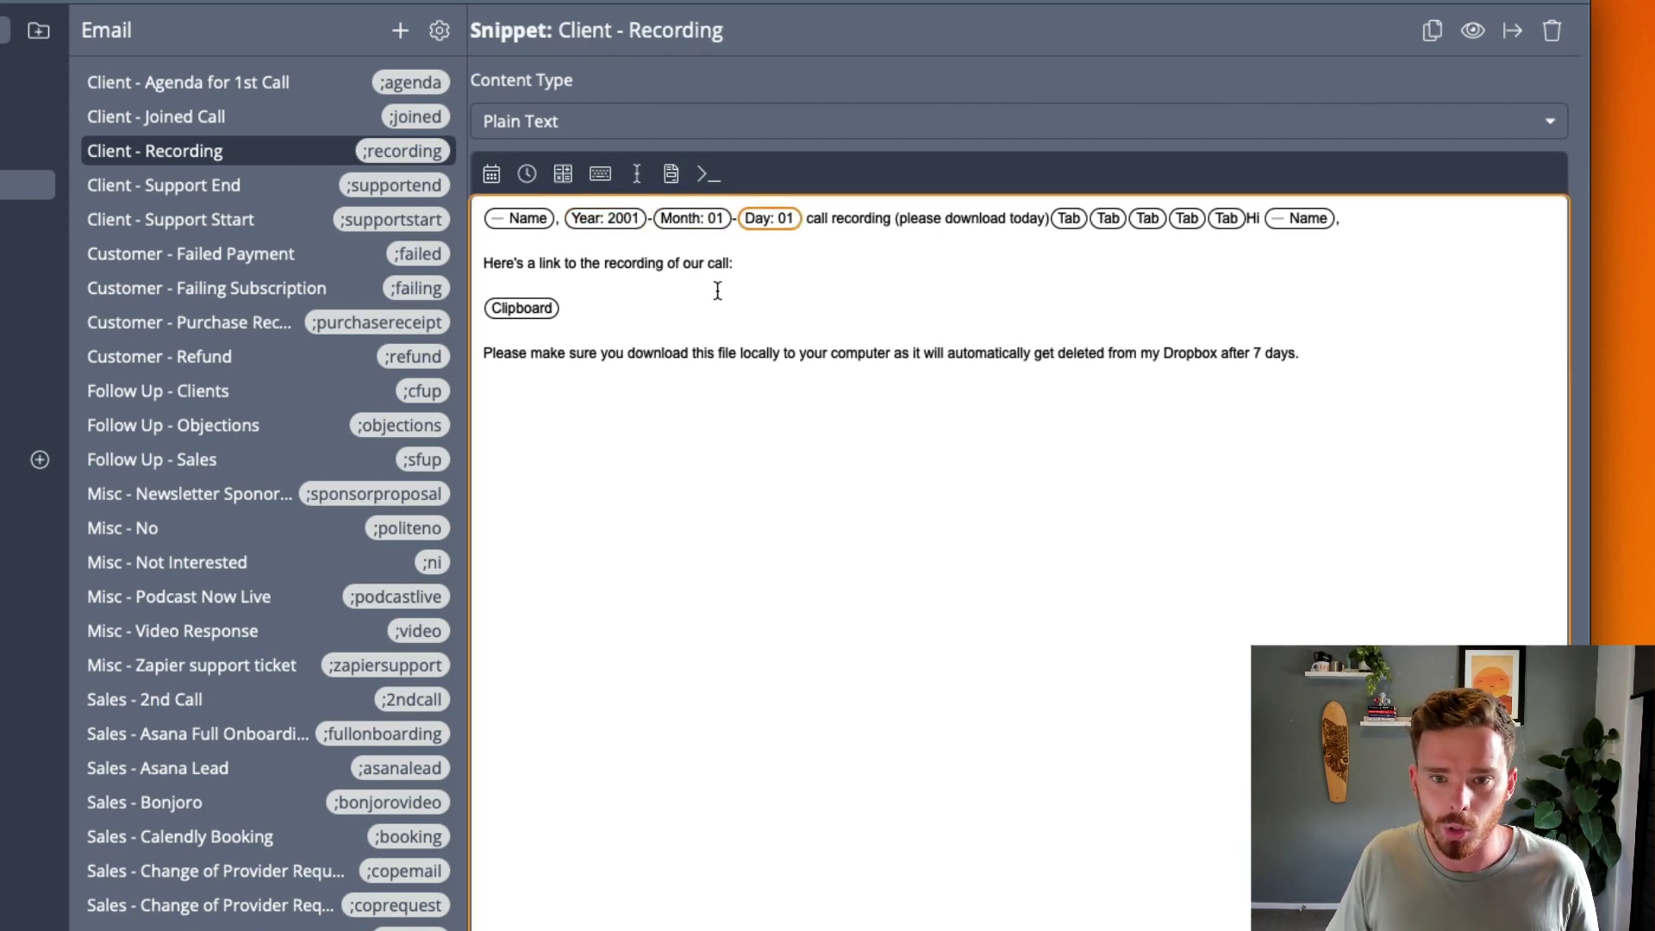
click(610, 219)
click(499, 177)
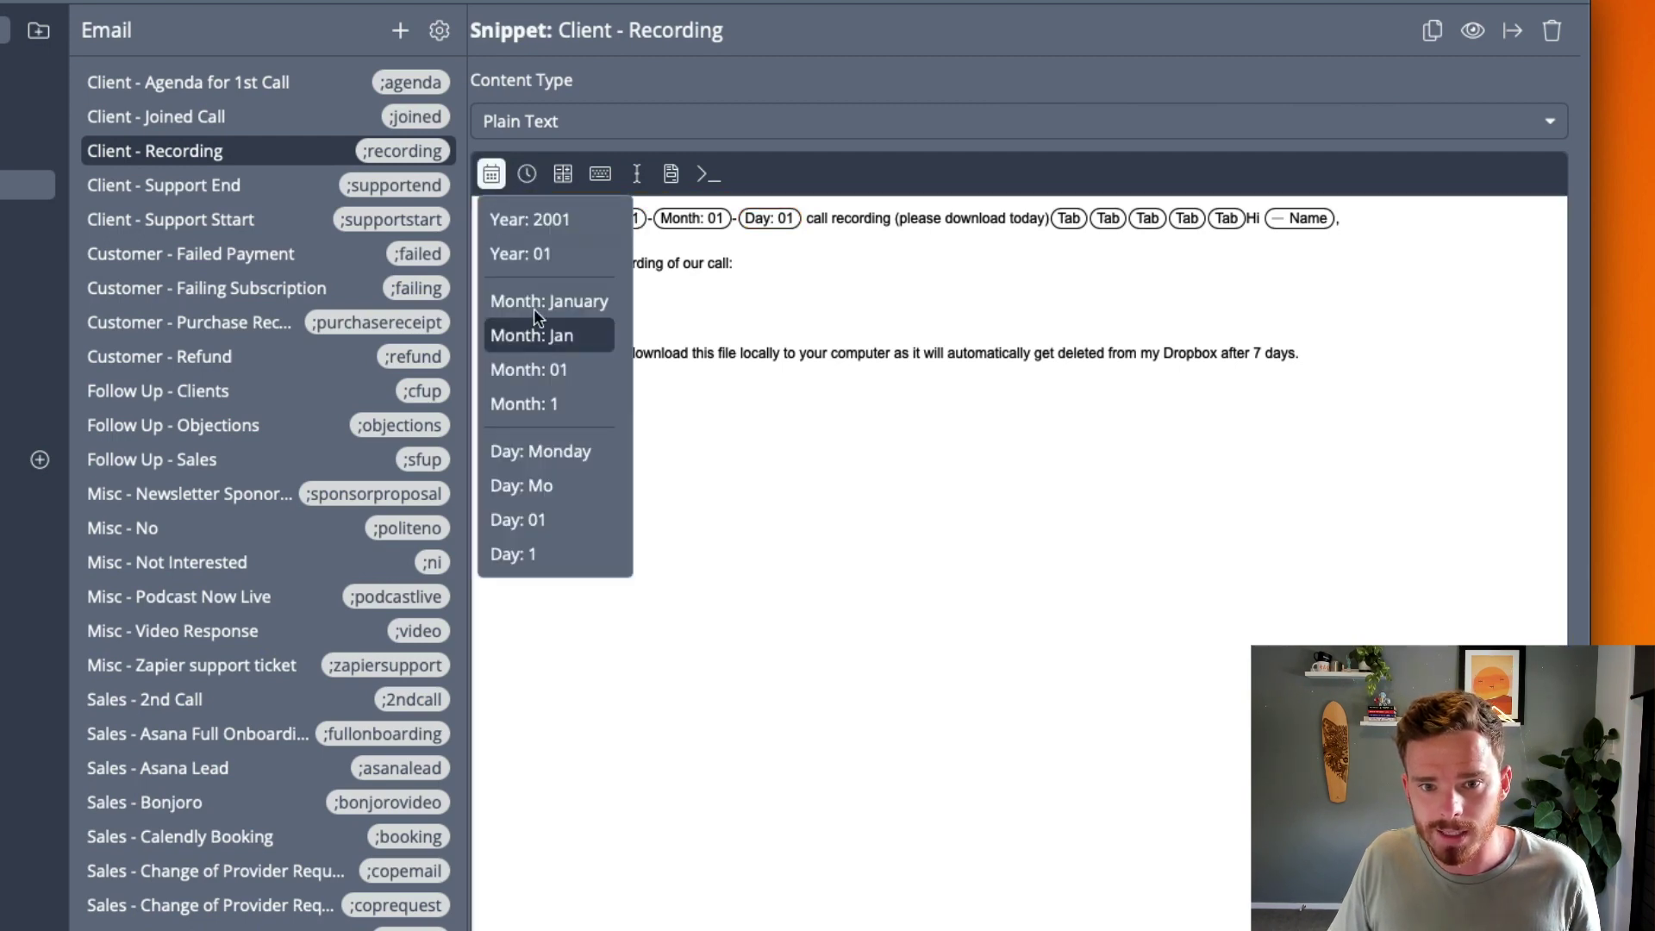
click(756, 371)
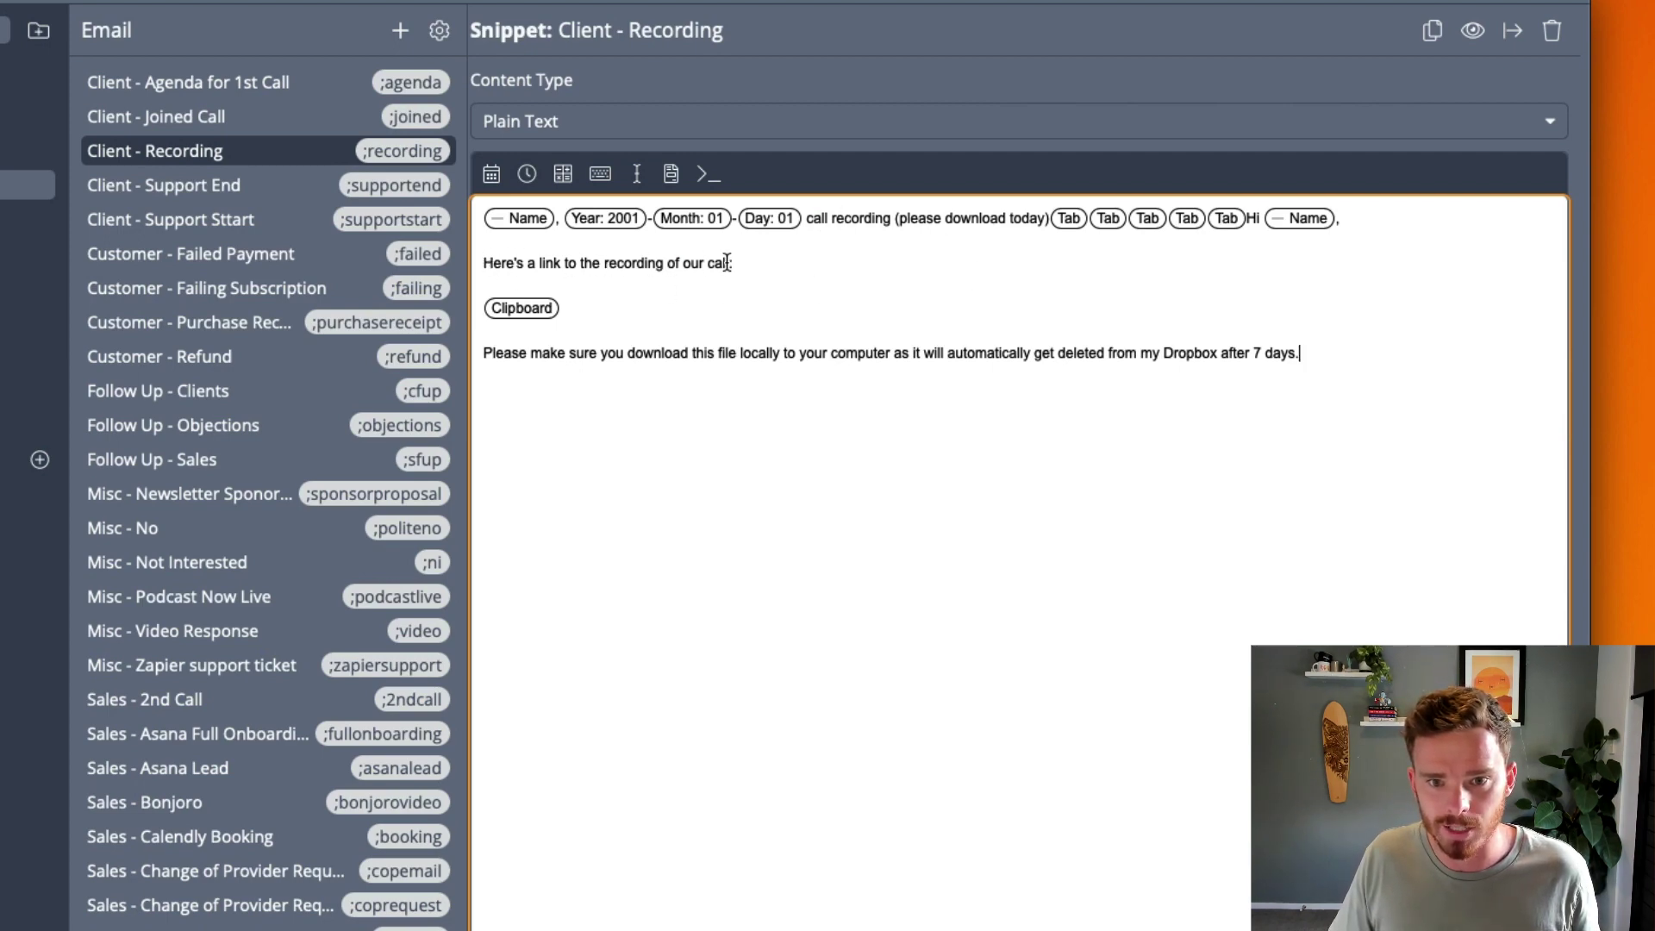
click(523, 307)
click(588, 308)
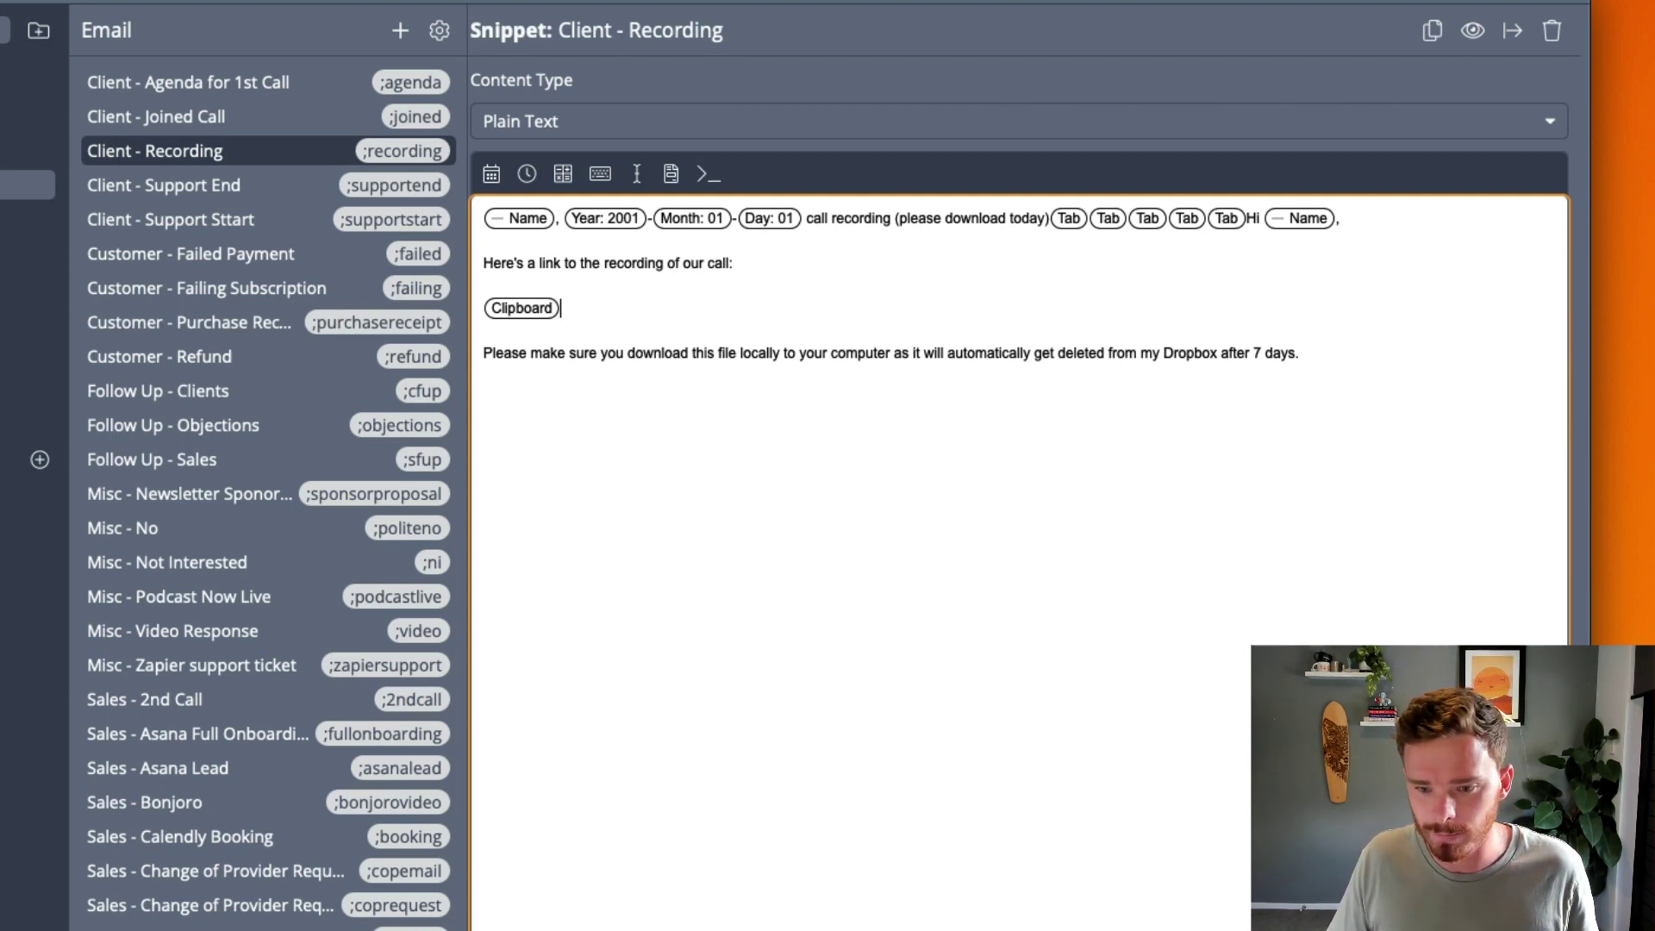
In a new message, expand ;recording in the subject and enter the recipient's name.
key(super+n)
click(506, 240)
text(;recording)
text(Paul)
key(Return)
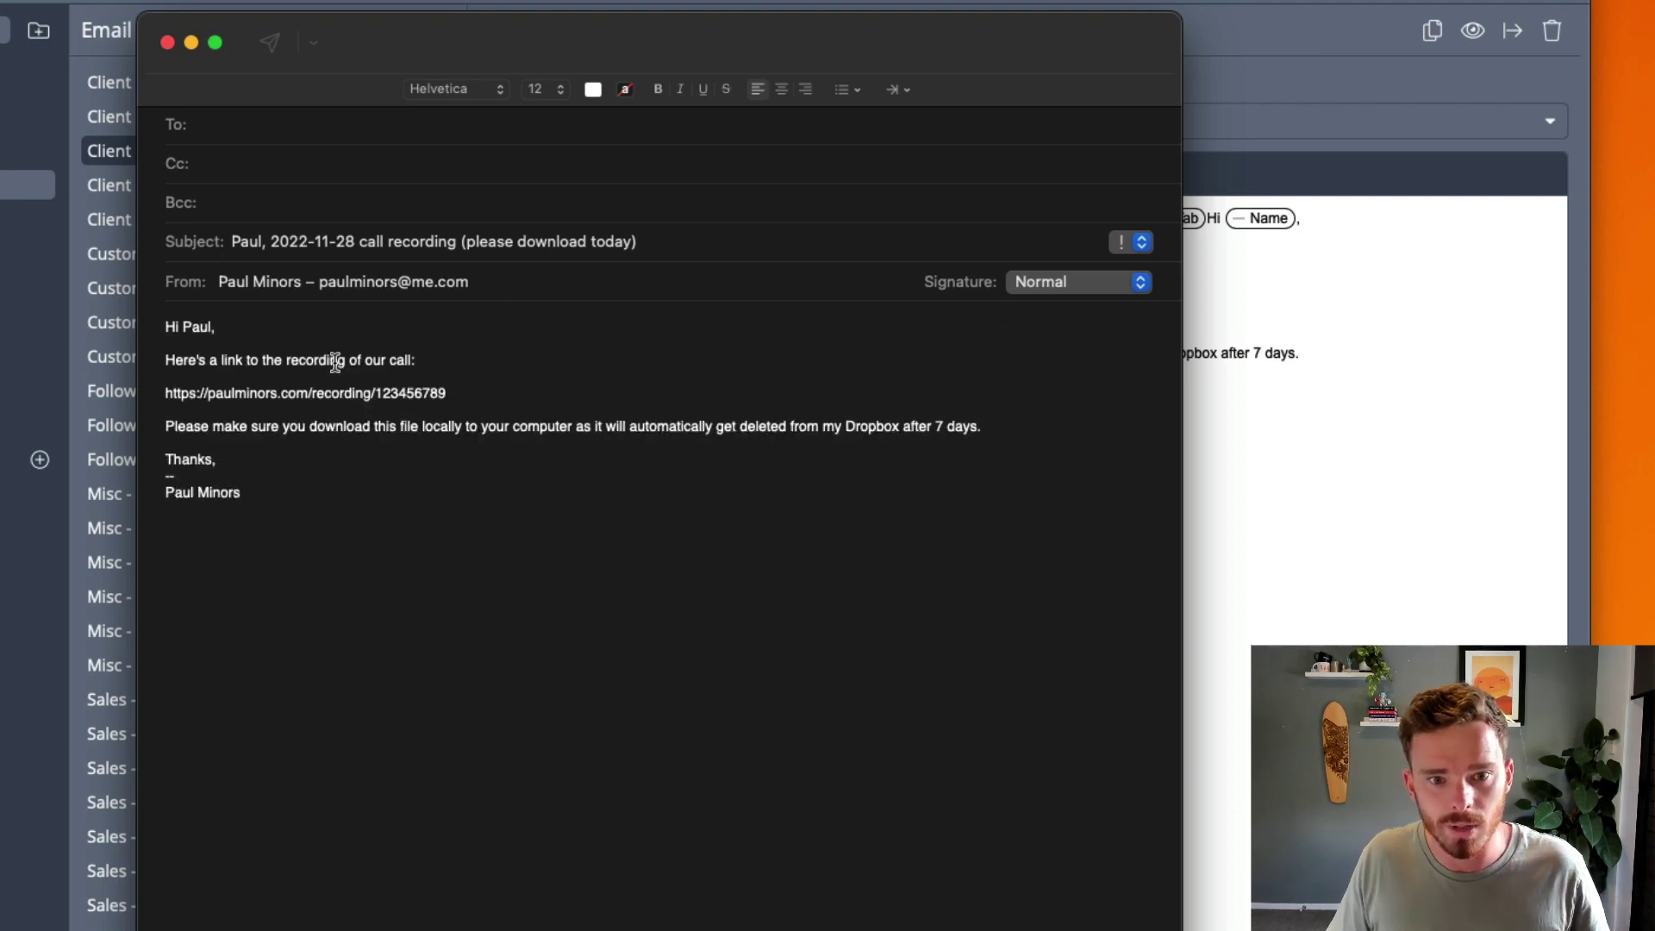
Check the inserted recording link and the 2022-11-28 date in the subject.
mouse_move(472, 396)
drag(534, 389, 164, 393)
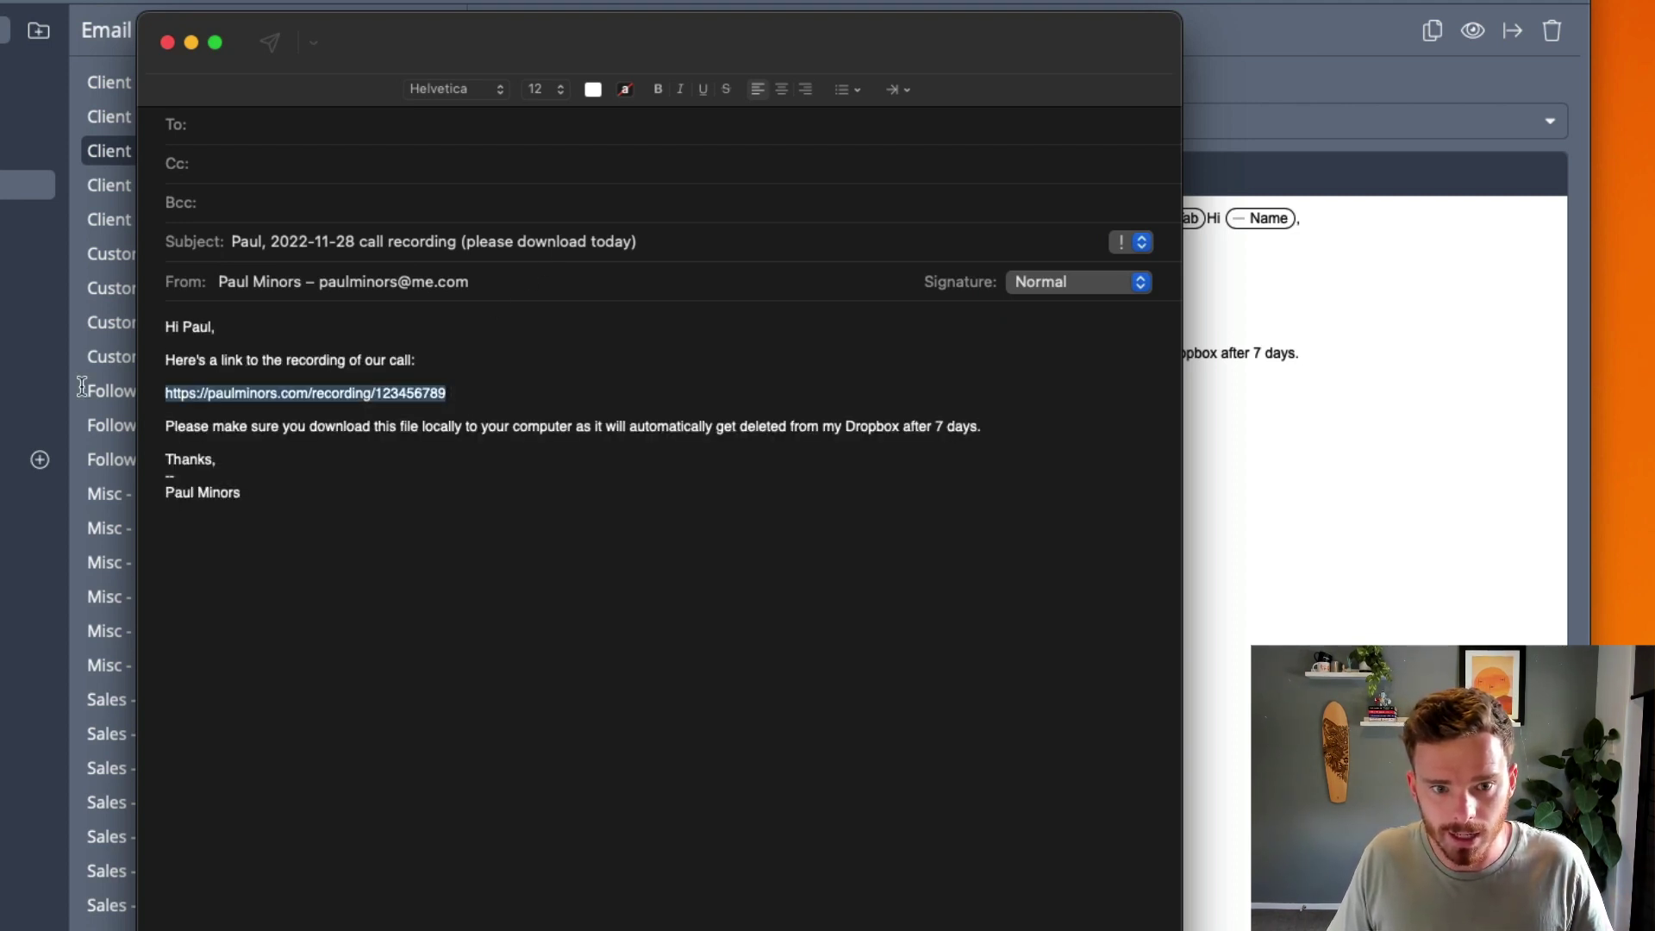
click(283, 457)
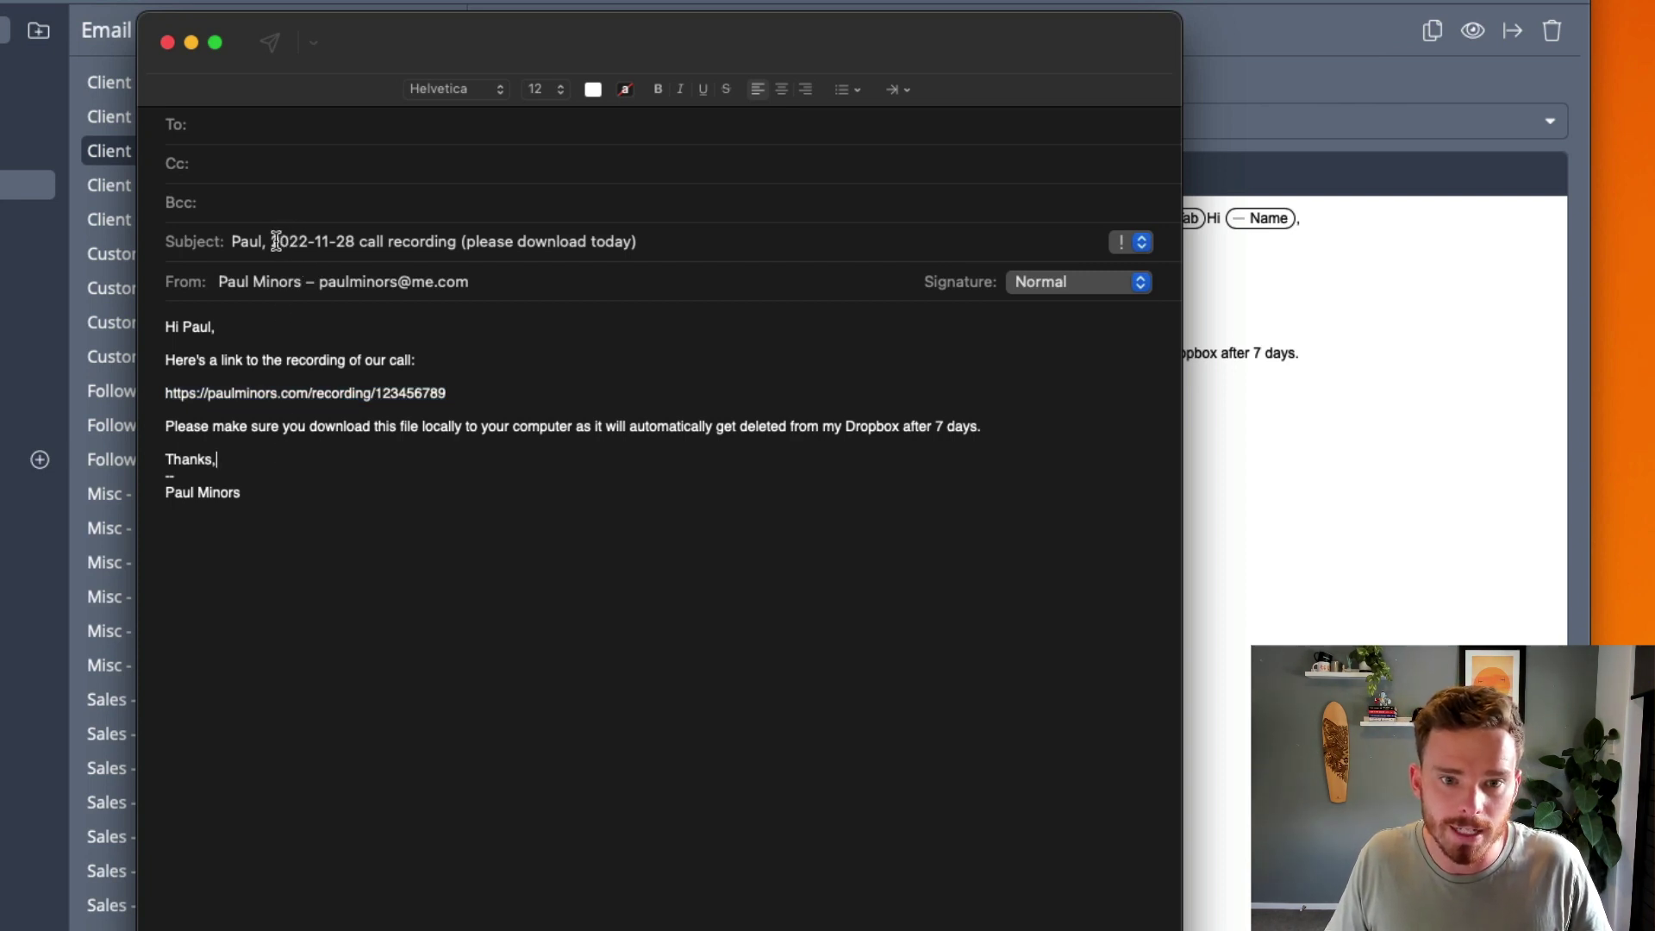
drag(272, 242, 355, 244)
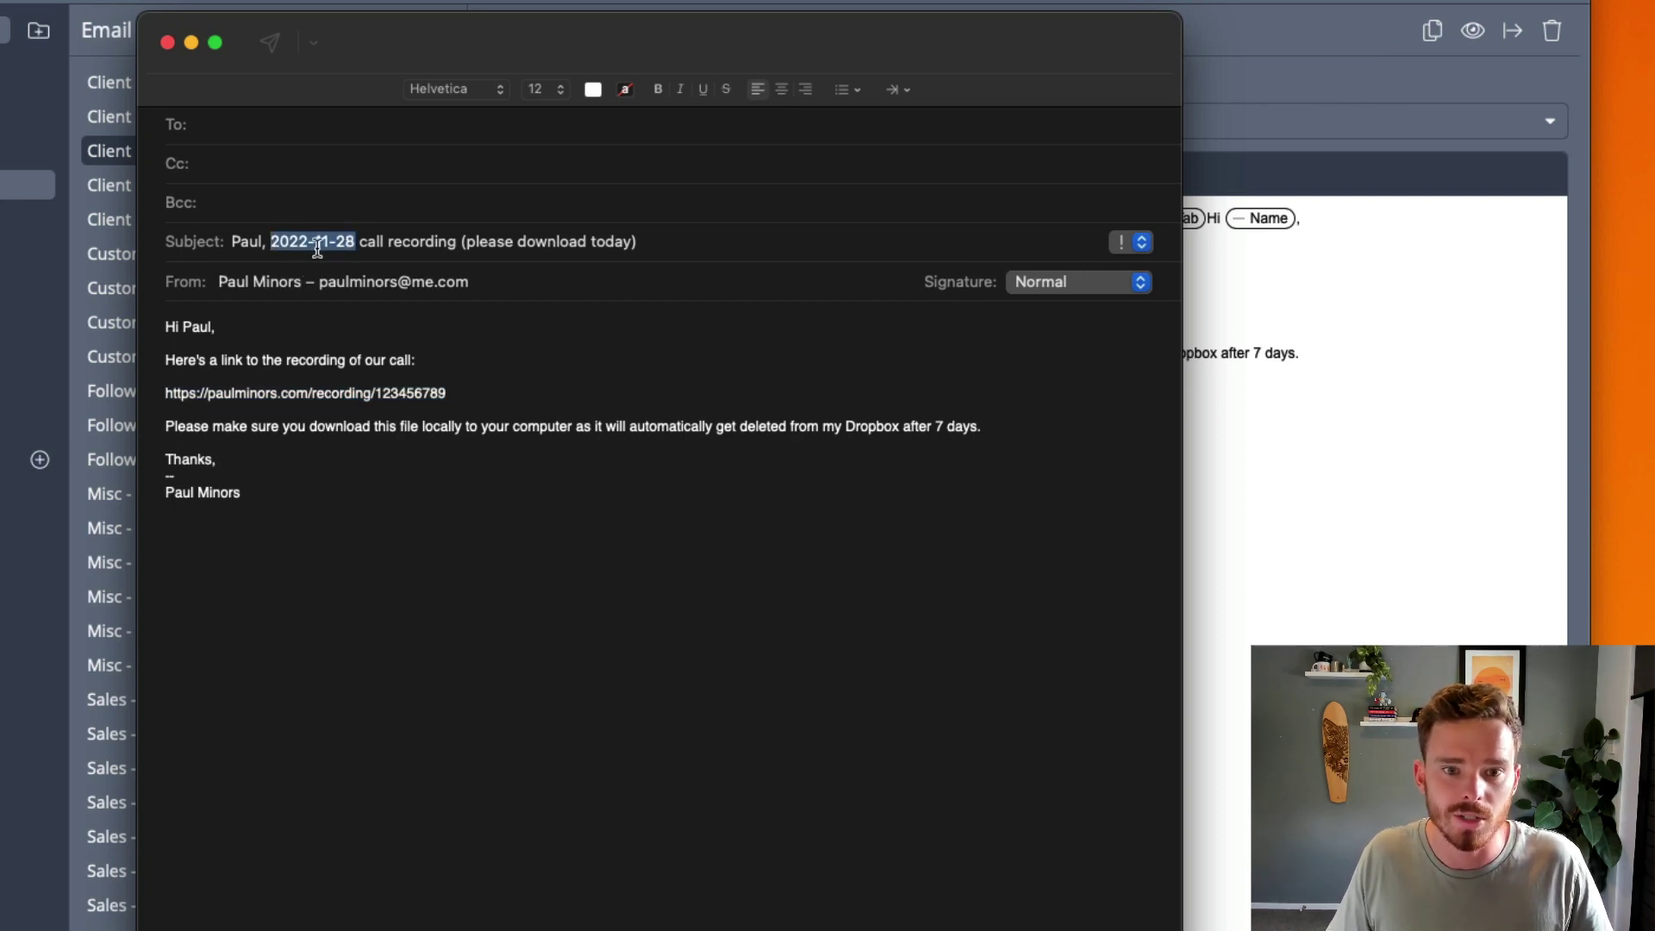
click(677, 441)
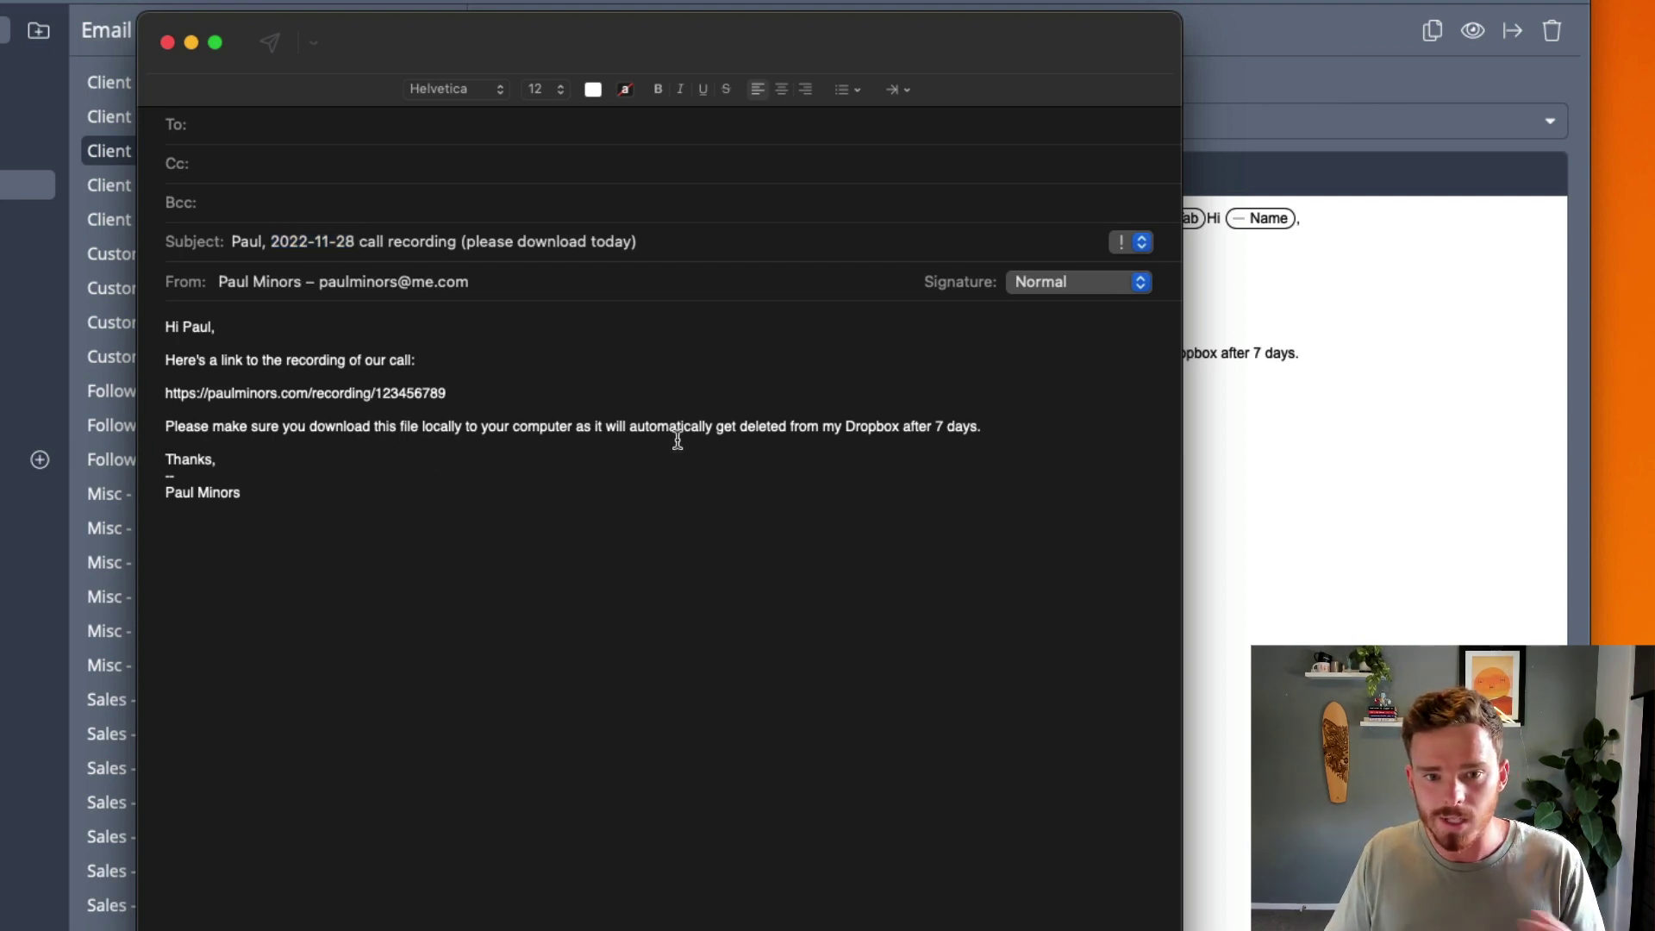